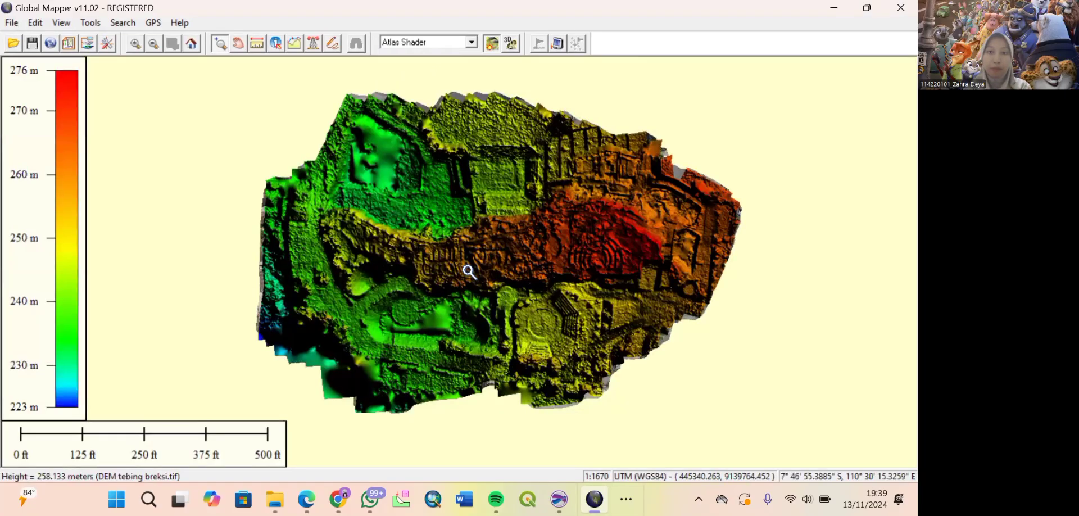
Check the map's projection, zone and datum settings in the configuration, then close it.
{"action": "left_click", "coordinate": [108, 43]}
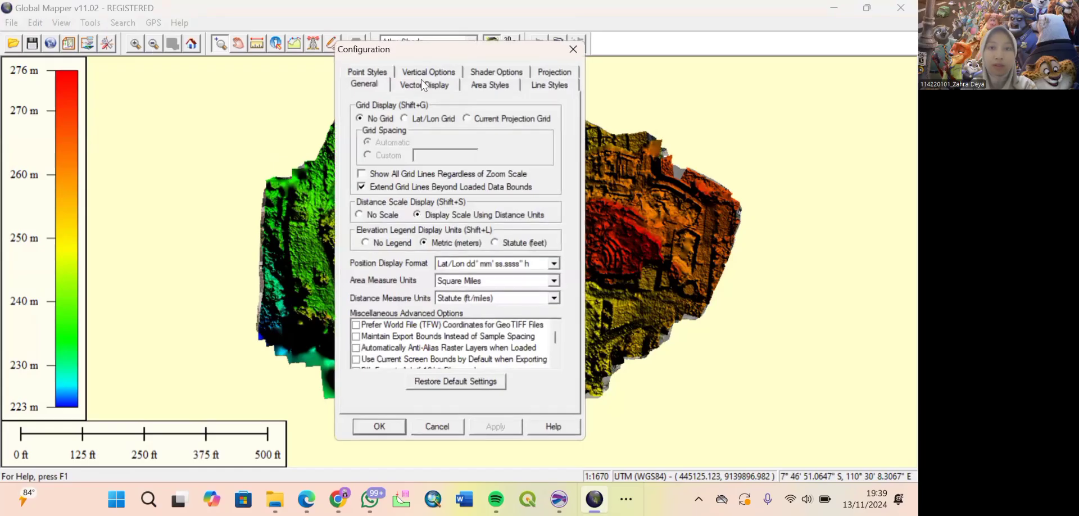
{"action": "left_click", "coordinate": [539, 73]}
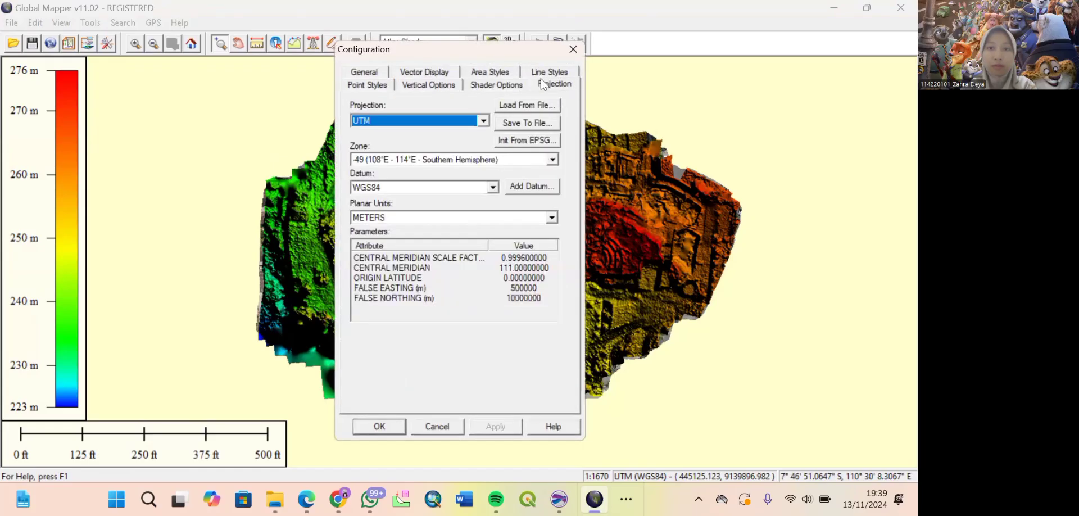
{"action": "left_click", "coordinate": [573, 49]}
Start contour generation from the loaded DEM and set the contour interval to 1 meter.
{"action": "left_click", "coordinate": [13, 23]}
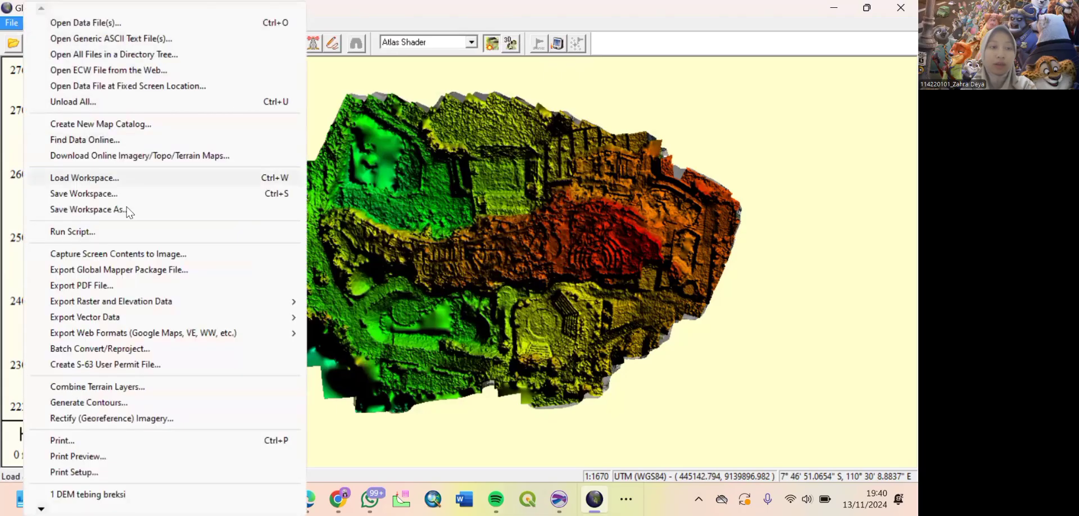
{"action": "left_click", "coordinate": [90, 403]}
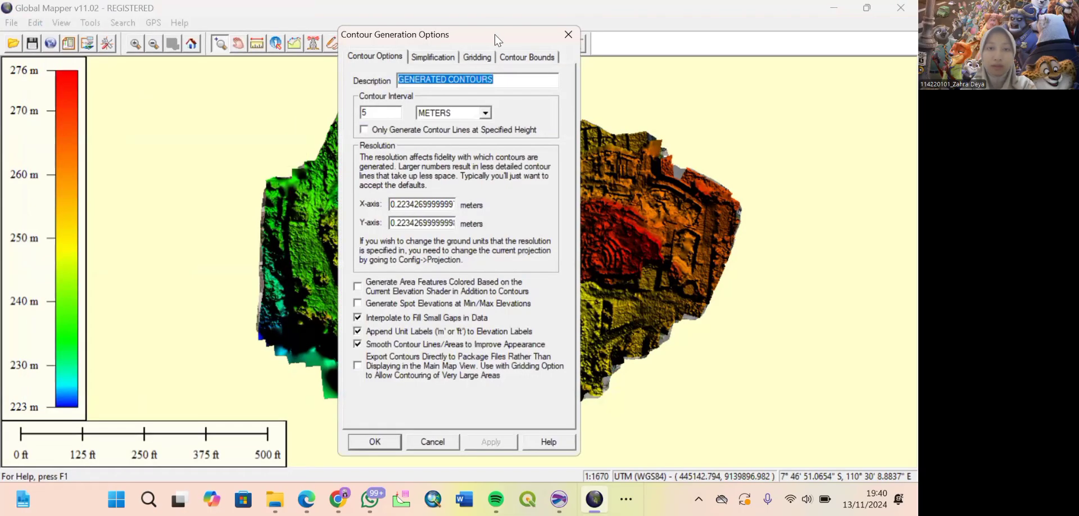
{"action": "left_click_drag", "start_coordinate": [495, 34], "coordinate": [493, 11]}
{"action": "left_click", "coordinate": [383, 89]}
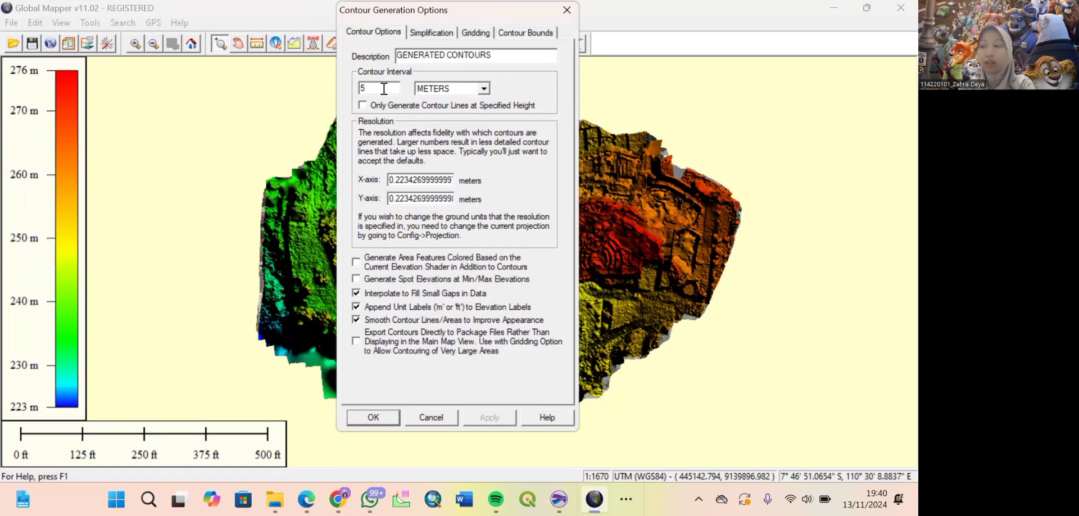
{"action": "key", "text": "BackSpace"}
{"action": "type", "text": "1"}
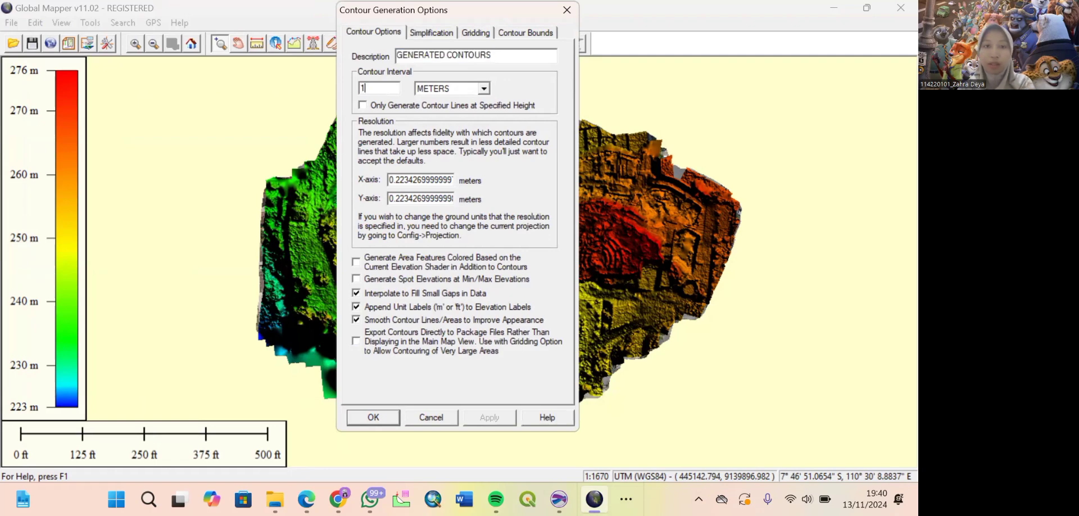
Draw contour bounds enclosing the entire DEM and generate the contours.
{"action": "left_click", "coordinate": [538, 34]}
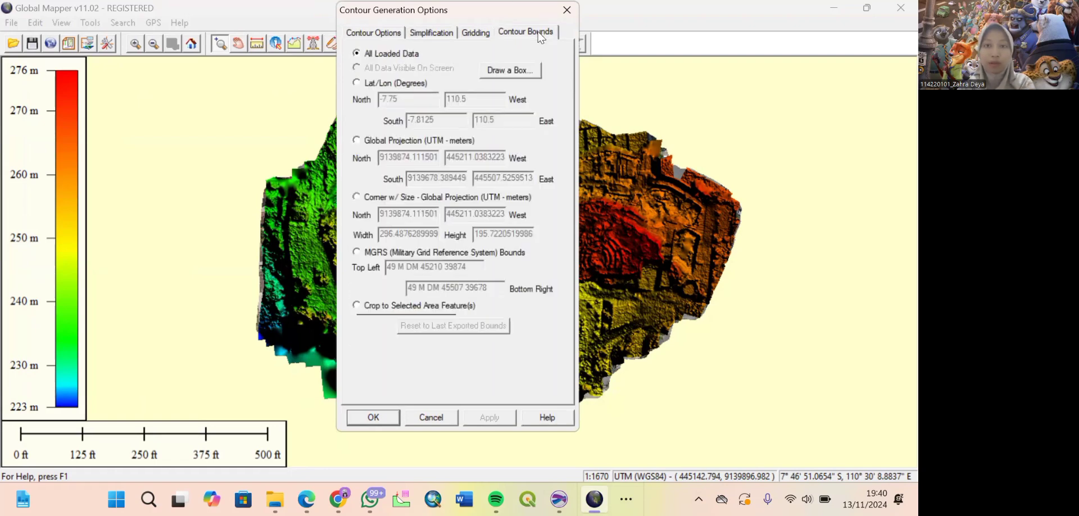
{"action": "left_click", "coordinate": [531, 67]}
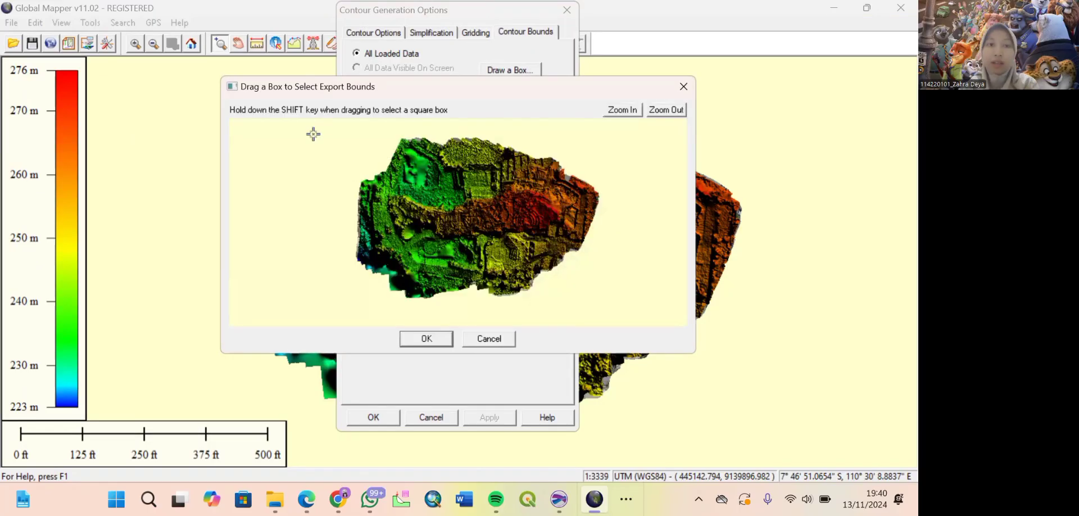
{"action": "left_click_drag", "start_coordinate": [313, 133], "coordinate": [632, 313]}
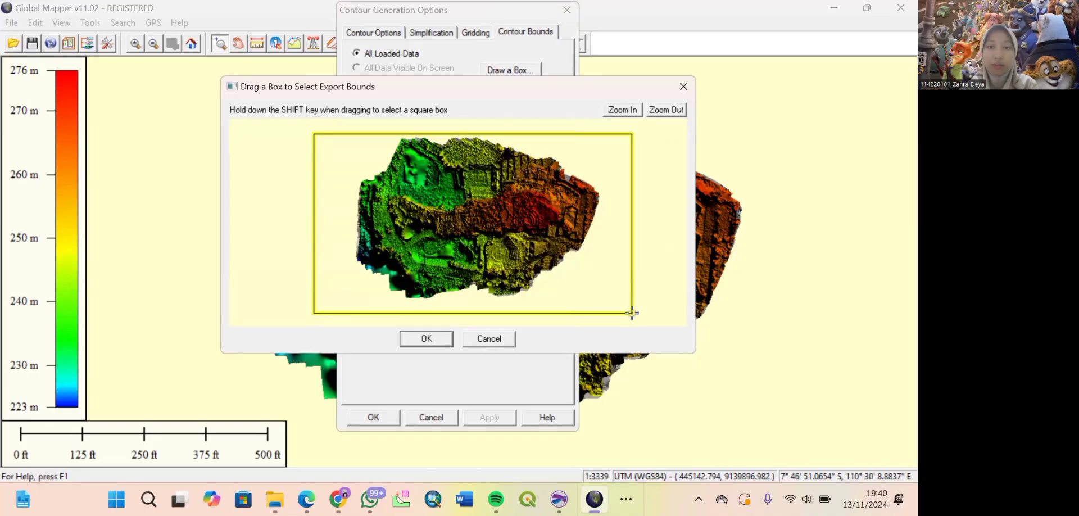
{"action": "left_click", "coordinate": [428, 339]}
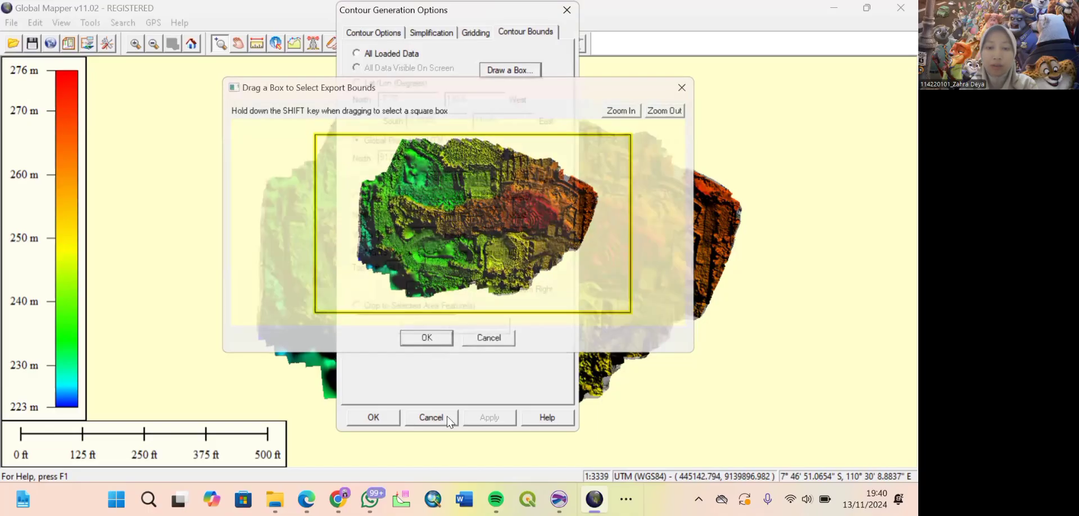
{"action": "left_click", "coordinate": [380, 414]}
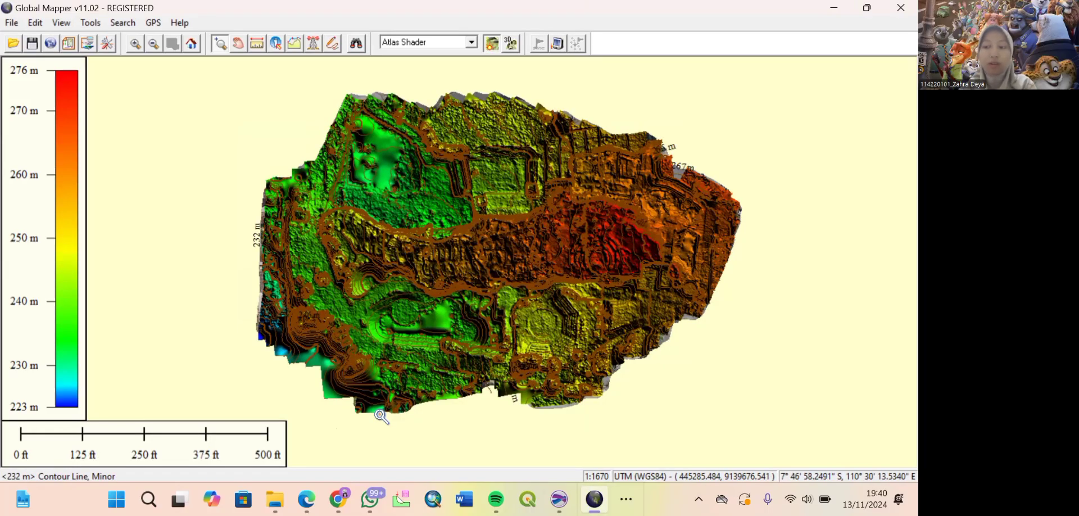
Start a Shapefile export of the vector data and enable line export.
{"action": "left_click", "coordinate": [13, 26]}
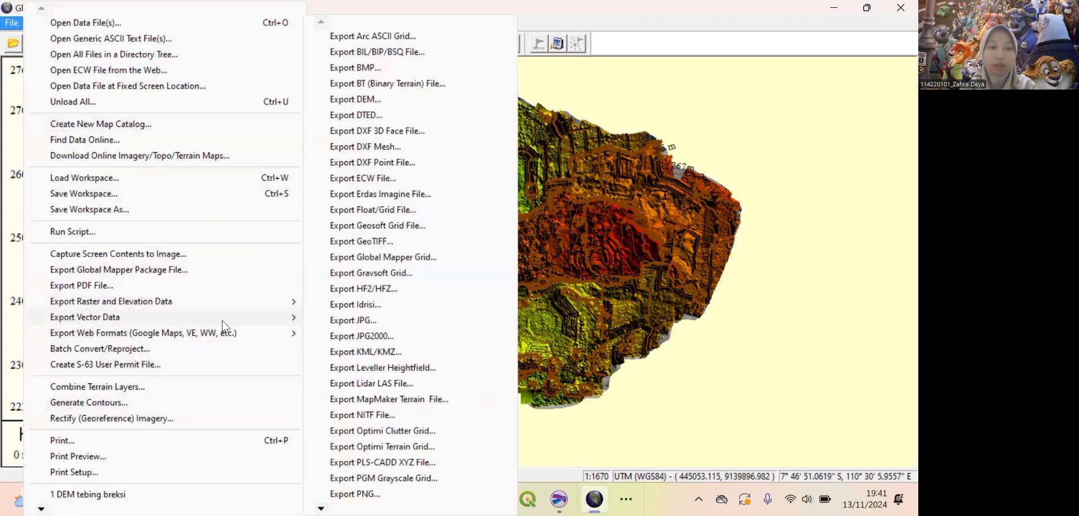
{"action": "mouse_move", "coordinate": [230, 318]}
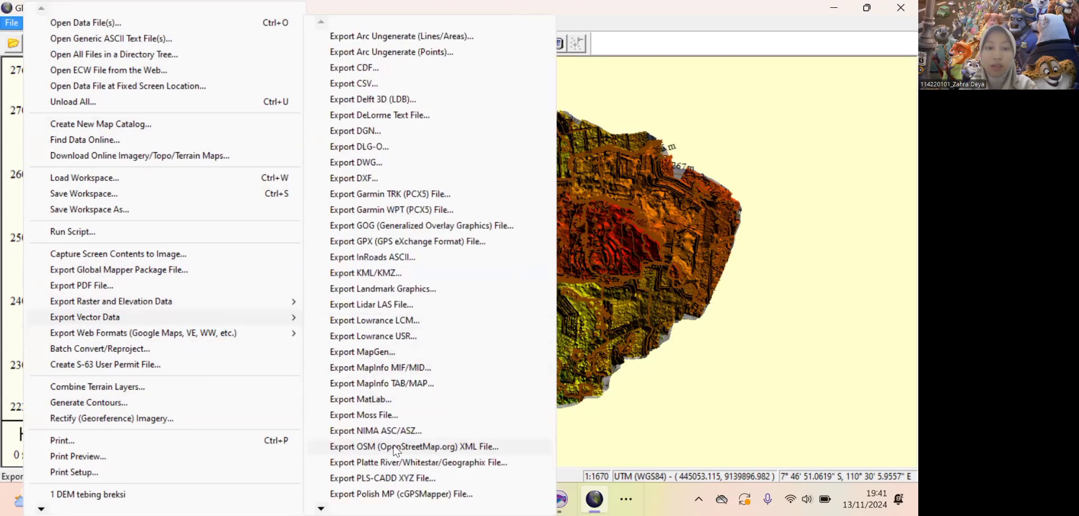
{"action": "mouse_move", "coordinate": [351, 509]}
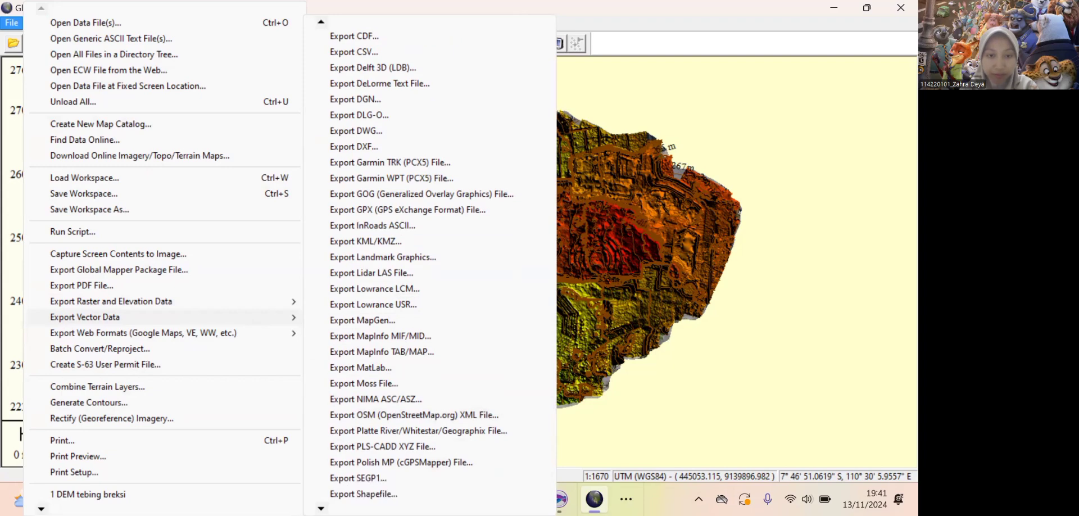
{"action": "left_click", "coordinate": [371, 463]}
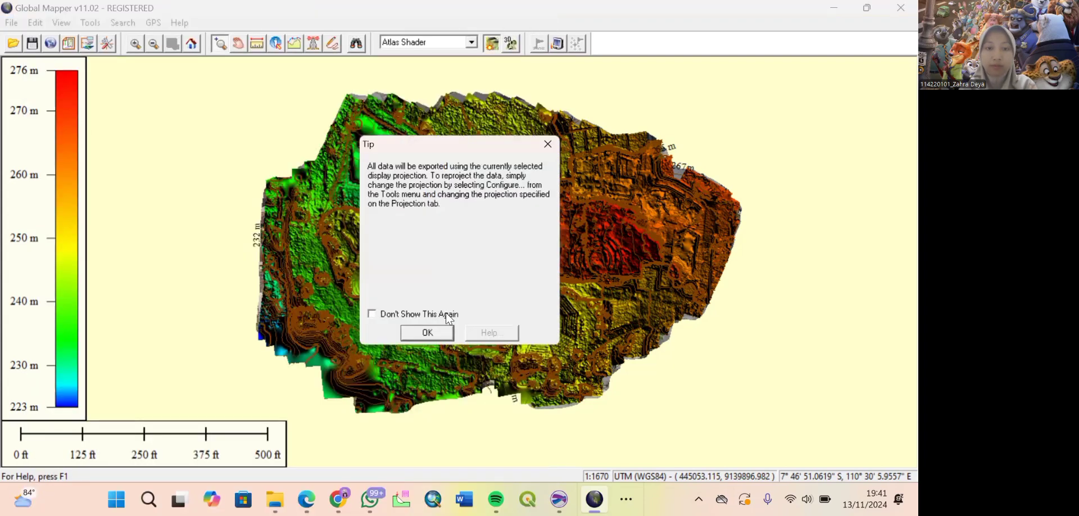
{"action": "left_click", "coordinate": [427, 332]}
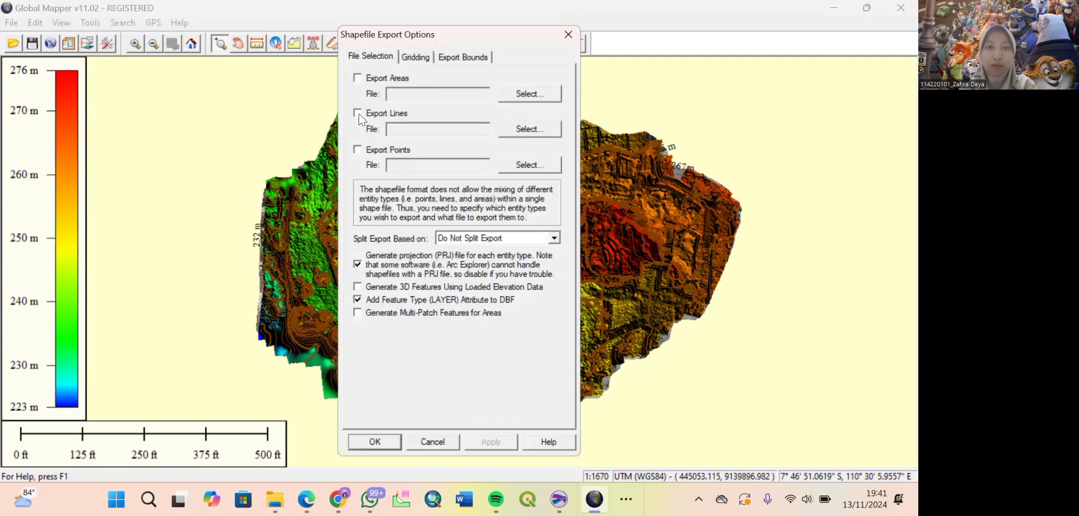
{"action": "left_click", "coordinate": [357, 110]}
Set the line output file to "kontur acara 9" in the SIL!! > ACARA 9 folder and run the export.
{"action": "left_click", "coordinate": [508, 128]}
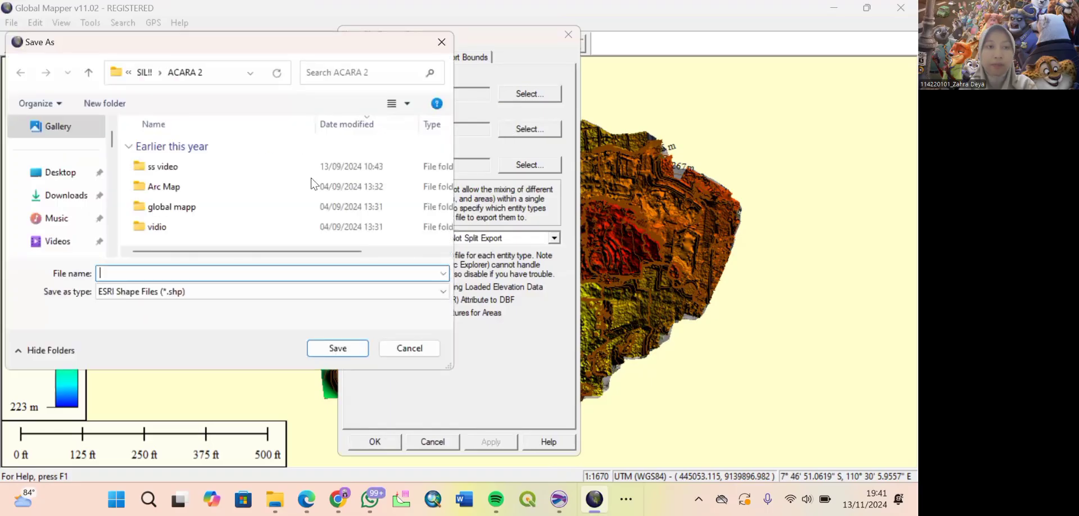
{"action": "scroll", "coordinate": [62, 197], "scroll_direction": "down", "scroll_amount": 3}
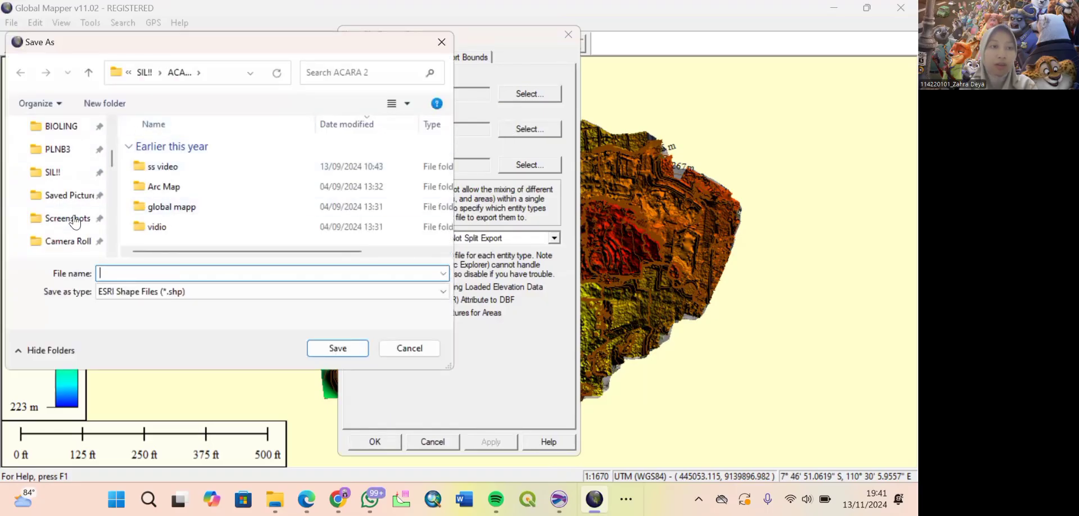
{"action": "left_click", "coordinate": [62, 179]}
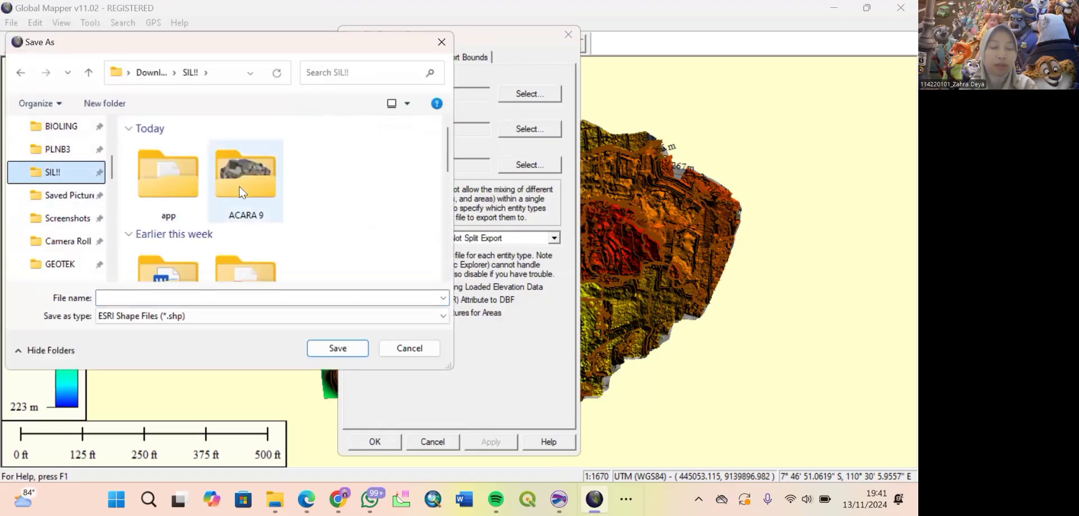
{"action": "left_click", "coordinate": [240, 191]}
{"action": "double_click", "coordinate": [241, 191]}
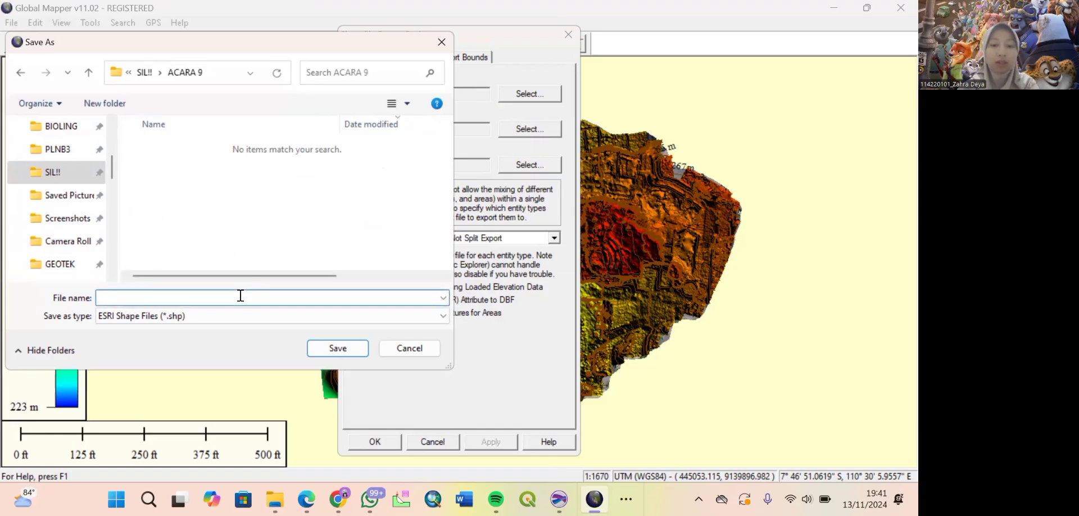
{"action": "type", "text": "kontur"}
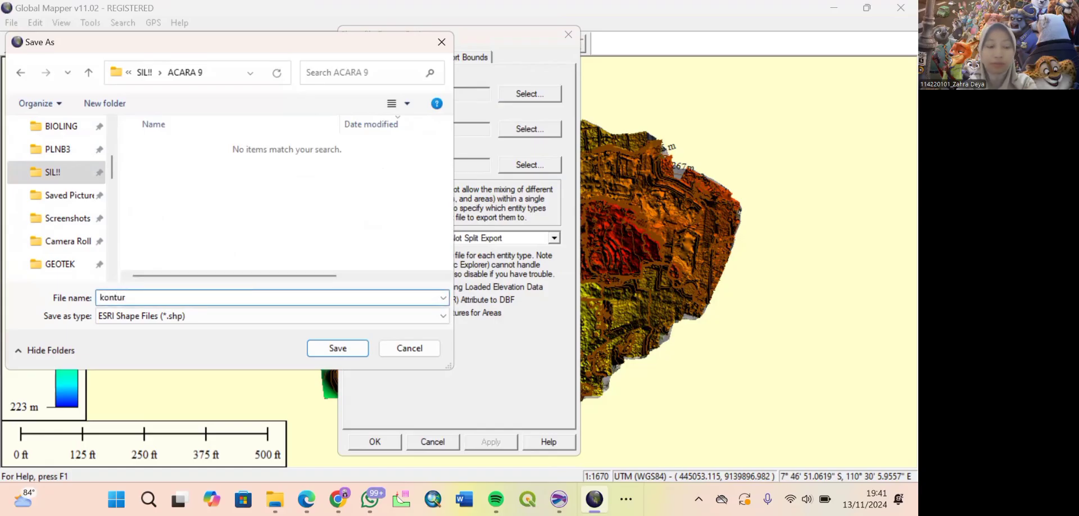
{"action": "type", "text": " acara 9"}
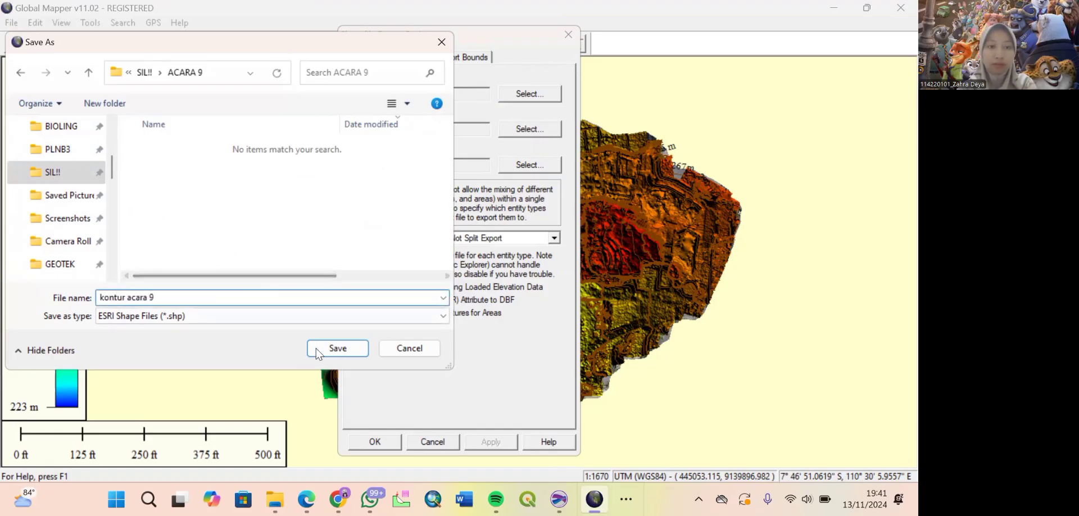
{"action": "left_click", "coordinate": [317, 352]}
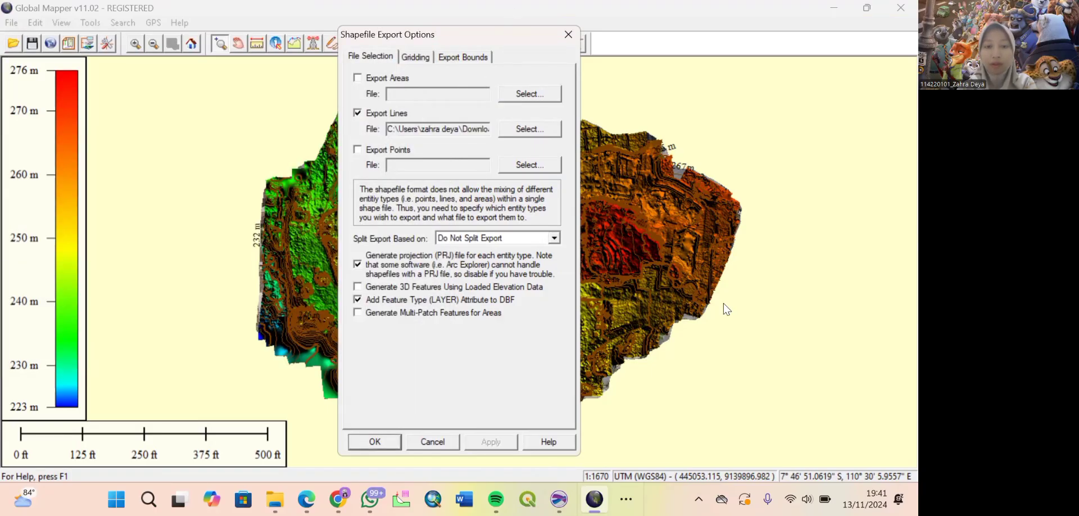
{"action": "left_click", "coordinate": [369, 444]}
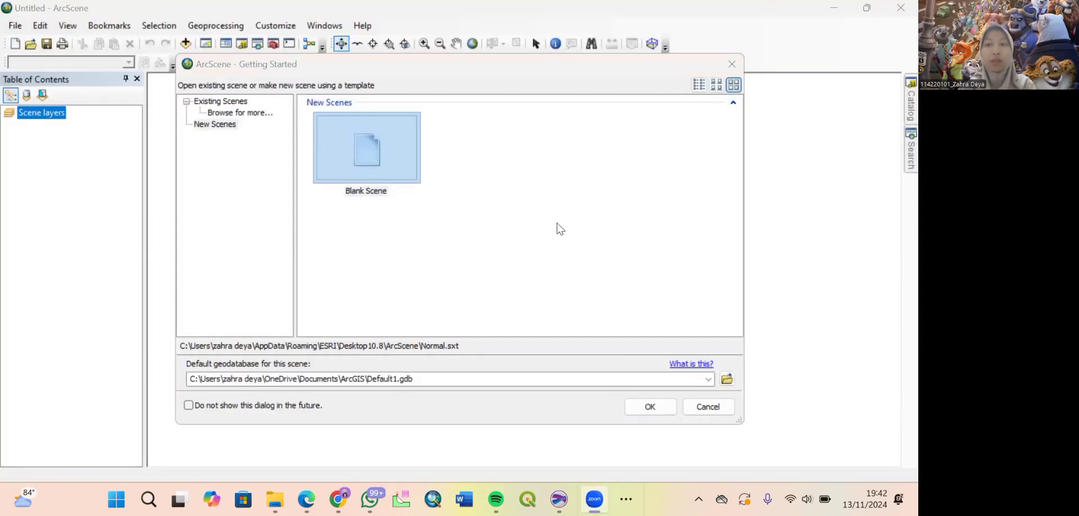
Create a blank scene in ArcScene and set its coordinate system to WGS 1984 UTM Zone 49S.
{"action": "left_click", "coordinate": [646, 408]}
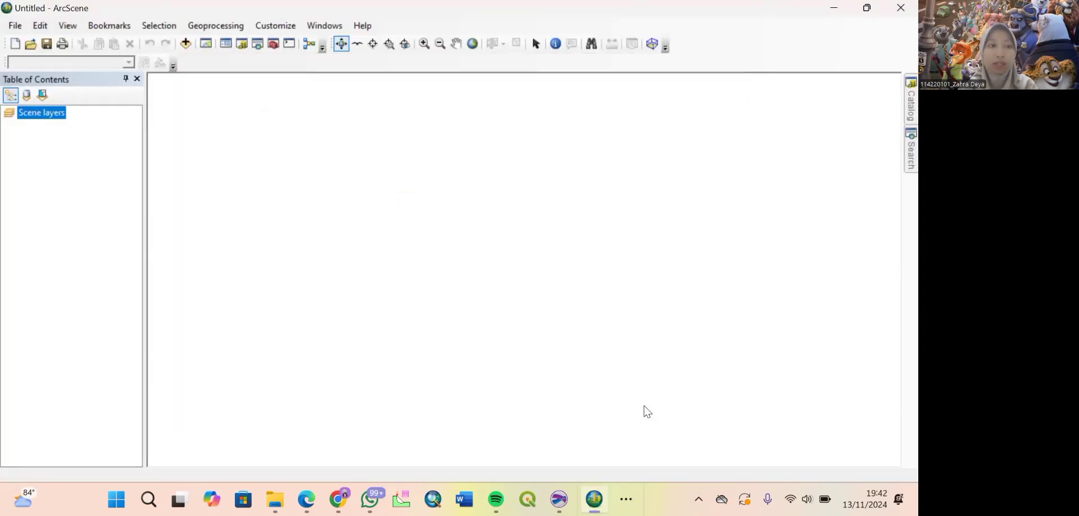
{"action": "right_click", "coordinate": [58, 116]}
{"action": "left_click", "coordinate": [102, 169]}
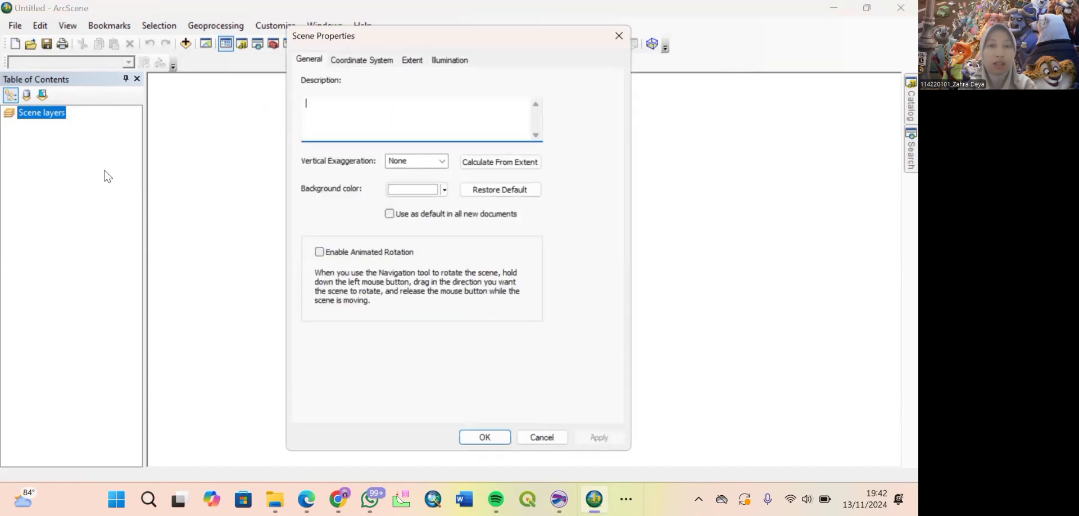
{"action": "left_click", "coordinate": [376, 60]}
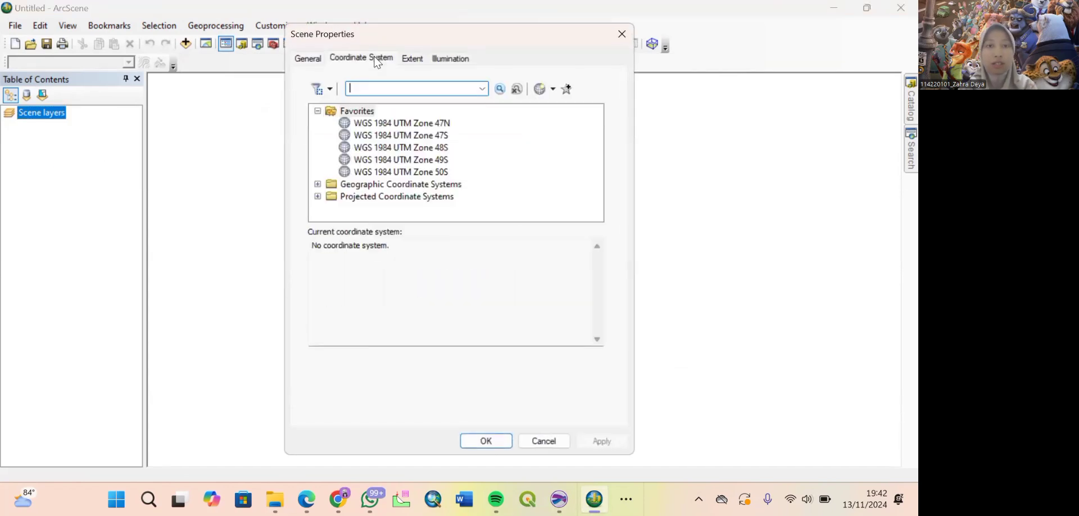
{"action": "left_click", "coordinate": [426, 162]}
{"action": "left_click_drag", "start_coordinate": [514, 36], "coordinate": [509, 12]}
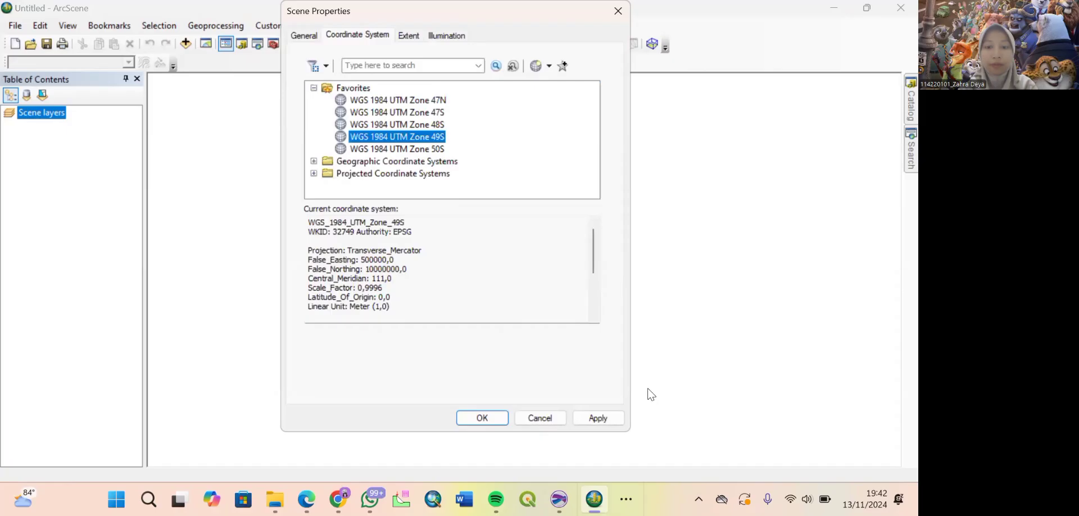
{"action": "left_click", "coordinate": [597, 418]}
{"action": "left_click", "coordinate": [482, 418]}
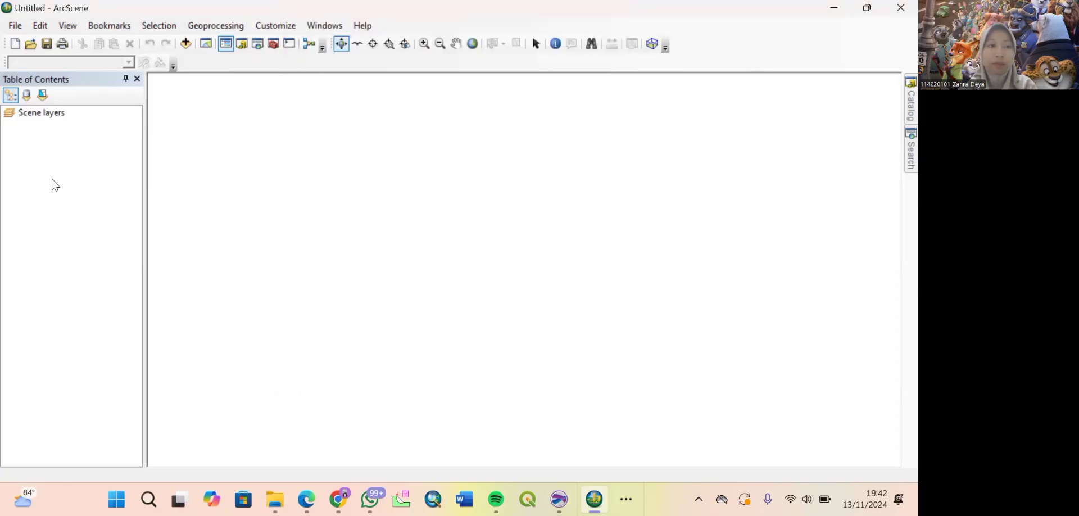
Add DEM tebing breksi.tif, kontur acara 9.shp and Ortho Tebing Breksi.tif from the ACARA 9 folder to the scene.
{"action": "right_click", "coordinate": [58, 118]}
{"action": "left_click", "coordinate": [79, 118]}
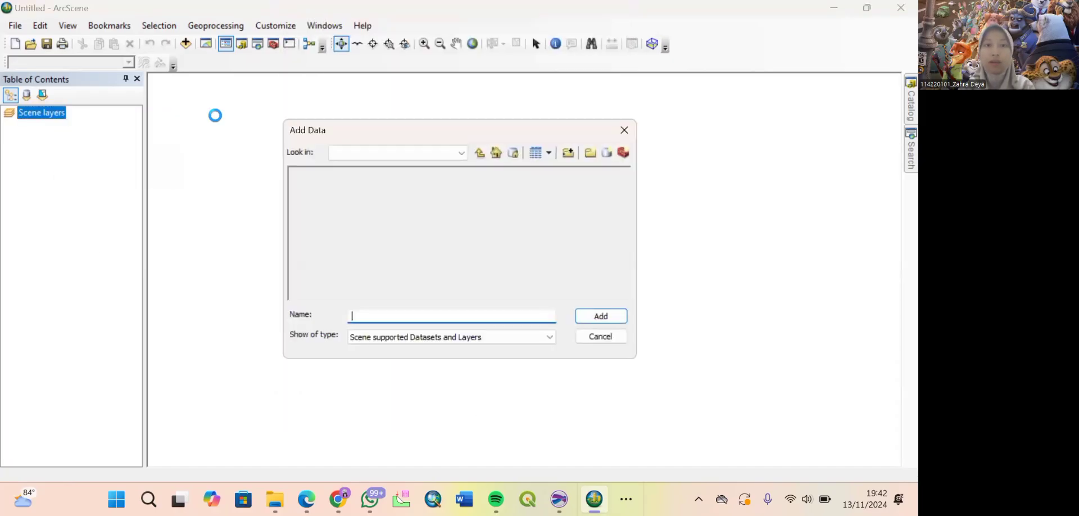
{"action": "left_click", "coordinate": [483, 152]}
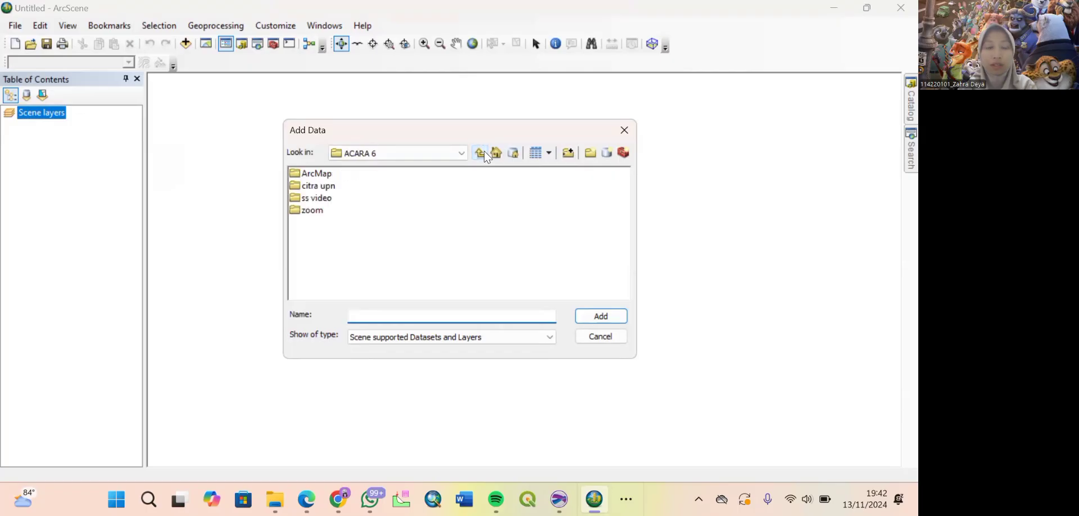
{"action": "left_click", "coordinate": [484, 151]}
{"action": "double_click", "coordinate": [318, 271]}
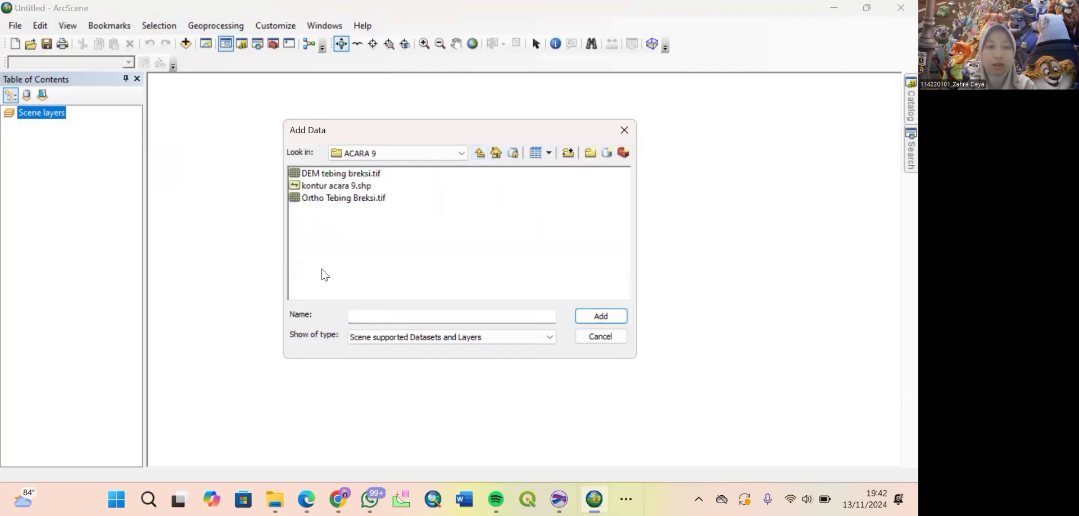
{"action": "left_click_drag", "start_coordinate": [414, 222], "coordinate": [375, 169]}
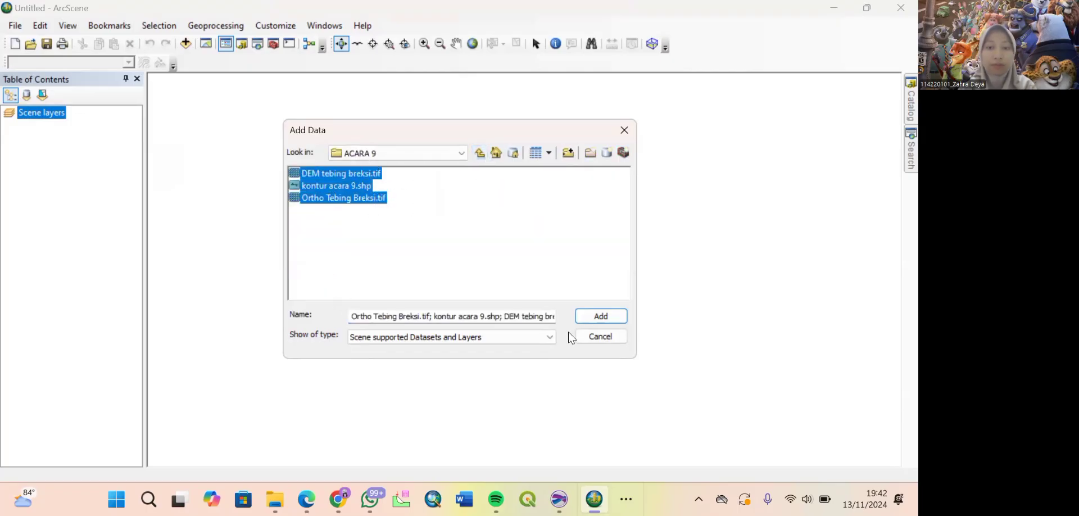
{"action": "left_click", "coordinate": [588, 321]}
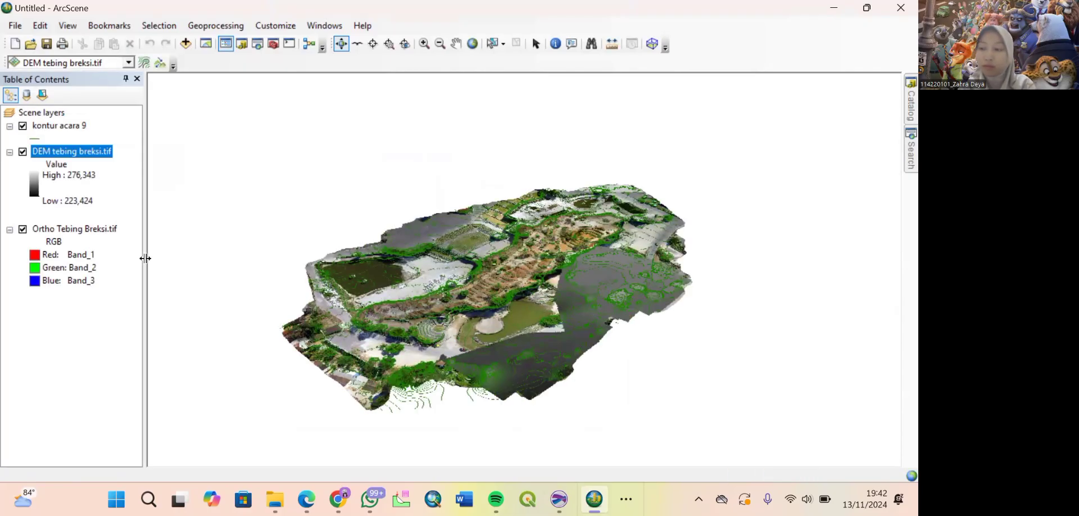
Float the Ortho Tebing Breksi.tif layer on a custom surface, using DEM tebing breksi.tif from the ACARA 9 folder as its base heights.
{"action": "left_click", "coordinate": [76, 230]}
{"action": "right_click", "coordinate": [78, 233]}
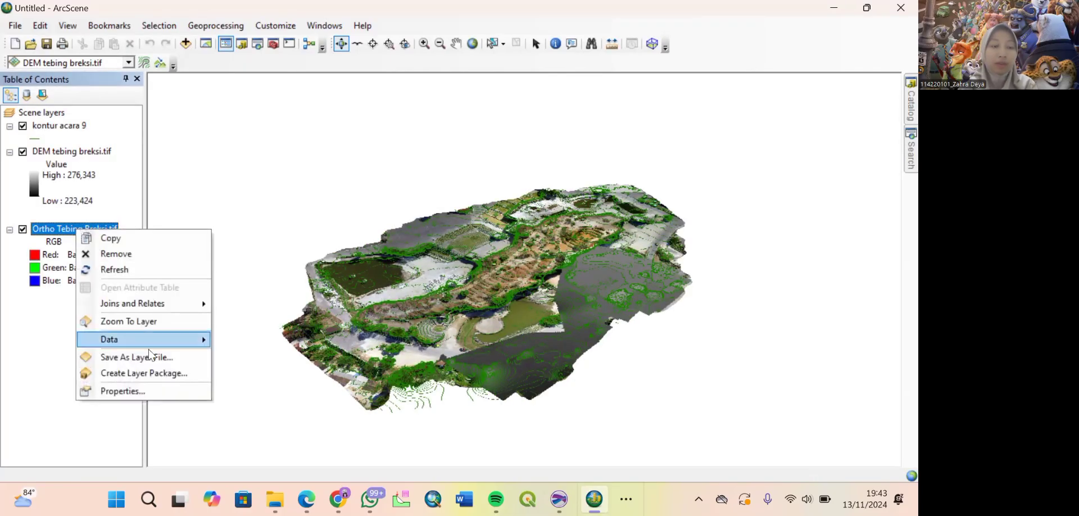
{"action": "left_click", "coordinate": [168, 389]}
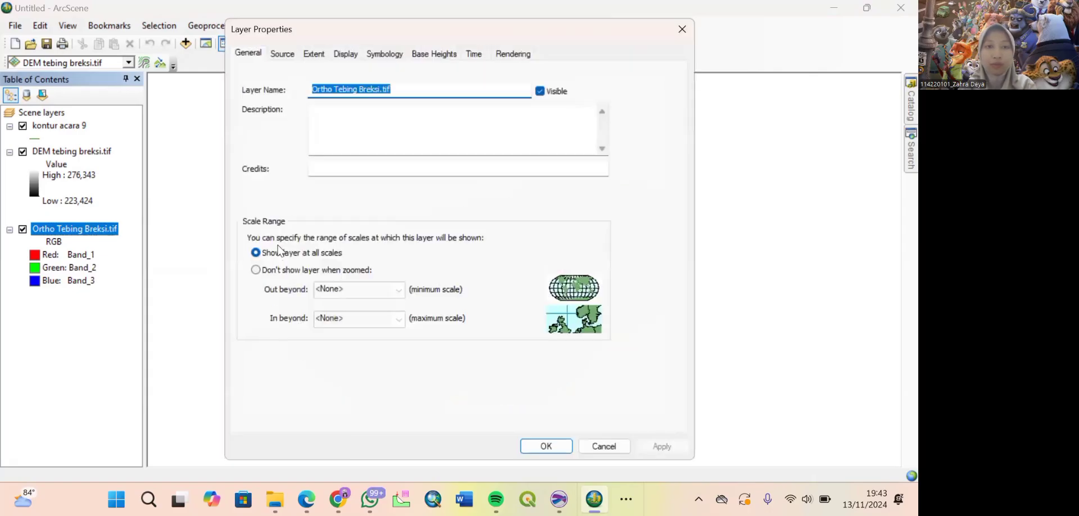
{"action": "left_click", "coordinate": [447, 55]}
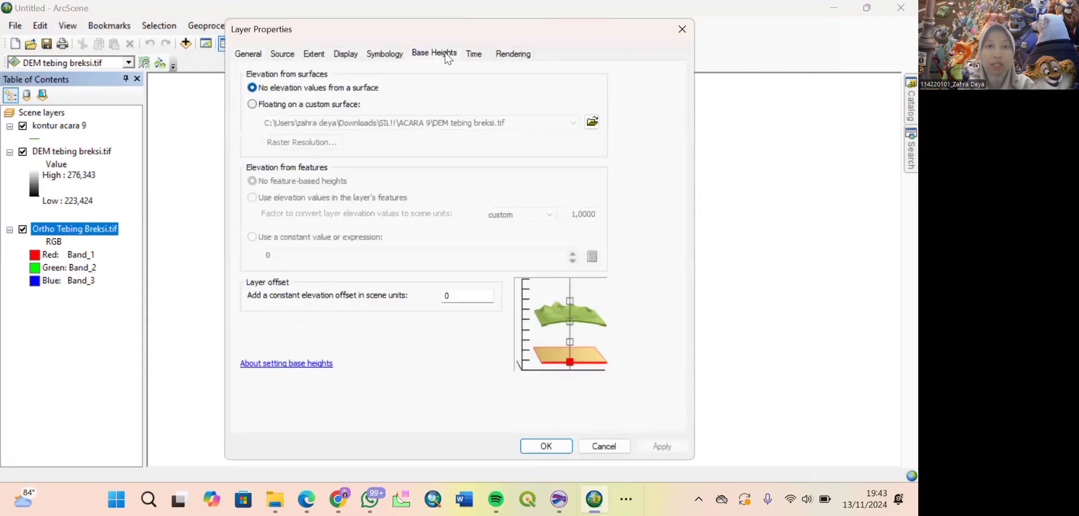
{"action": "left_click", "coordinate": [251, 104]}
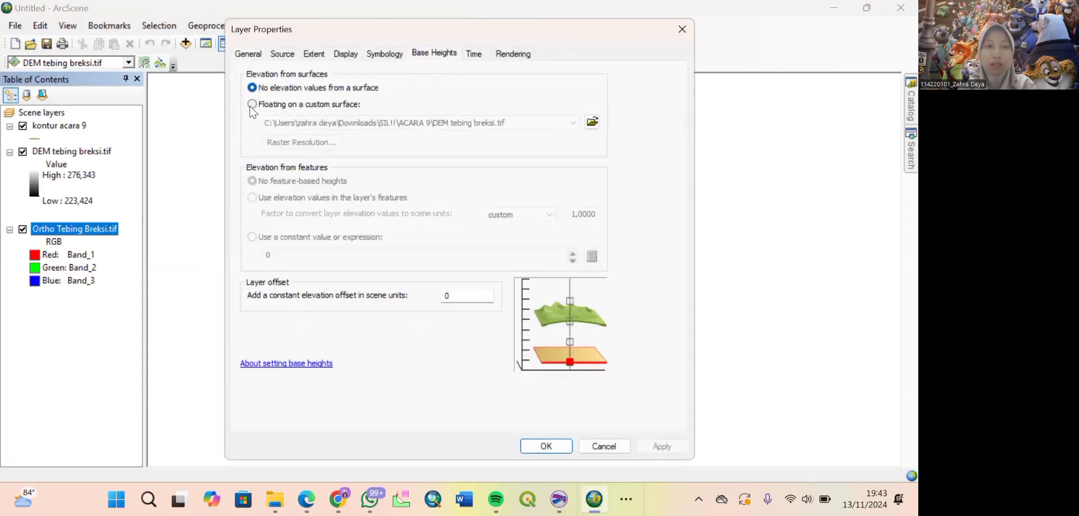
{"action": "left_click", "coordinate": [591, 122]}
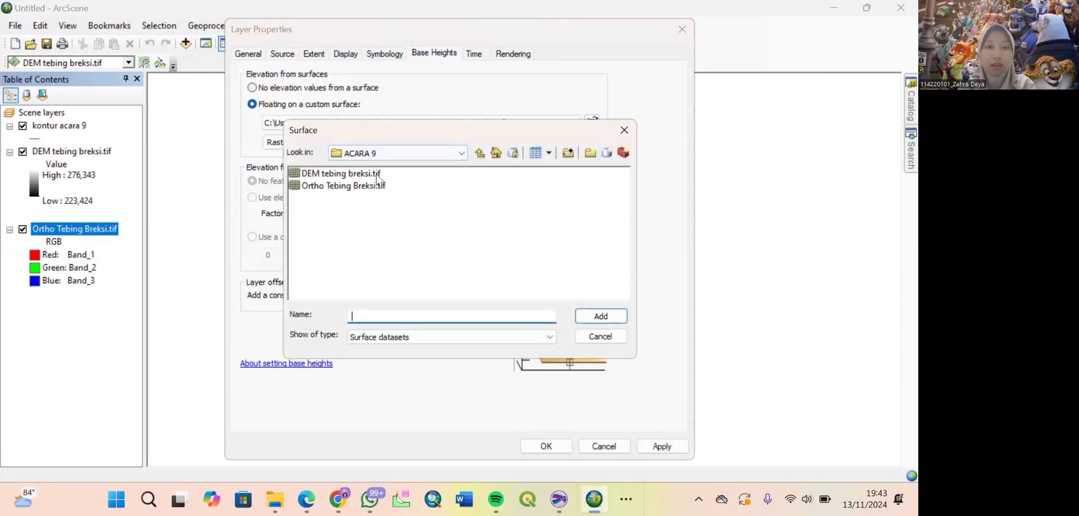
{"action": "left_click", "coordinate": [348, 173]}
{"action": "left_click", "coordinate": [599, 316]}
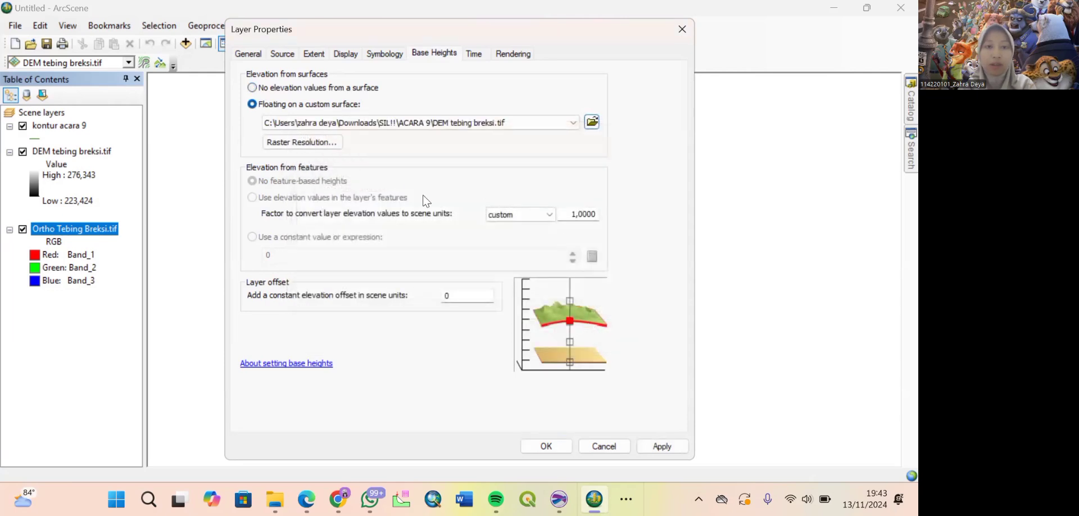
Set the orthophoto layer's constant elevation offset to 1 and apply its base height settings.
{"action": "double_click", "coordinate": [460, 295]}
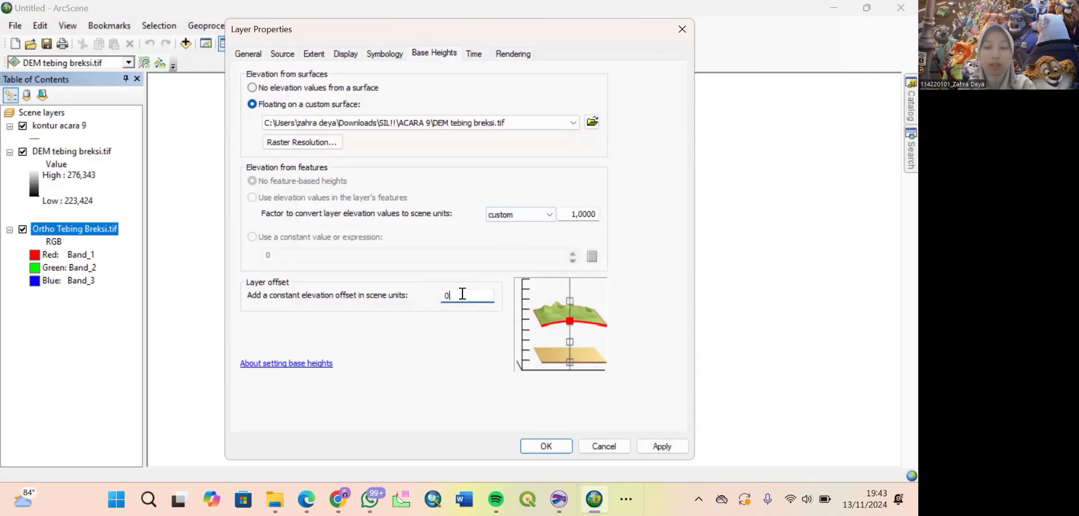
{"action": "type", "text": "1"}
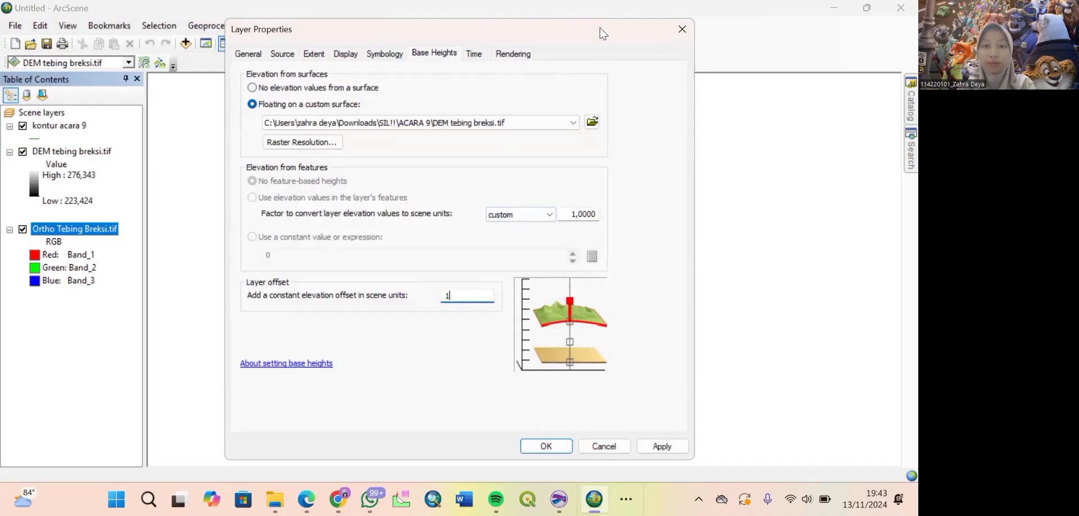
{"action": "left_click_drag", "start_coordinate": [602, 33], "coordinate": [579, 15]}
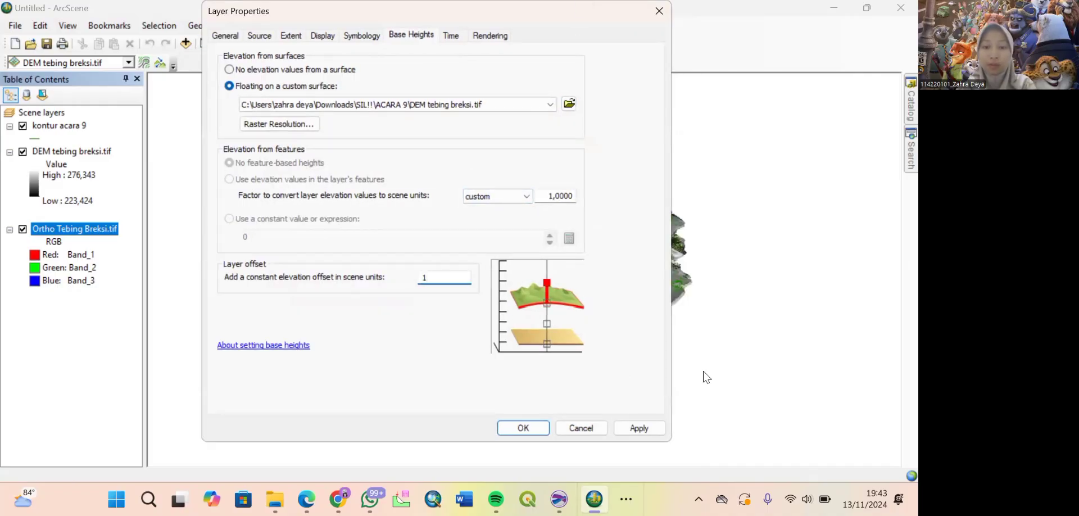
{"action": "left_click", "coordinate": [639, 428]}
{"action": "left_click", "coordinate": [528, 430]}
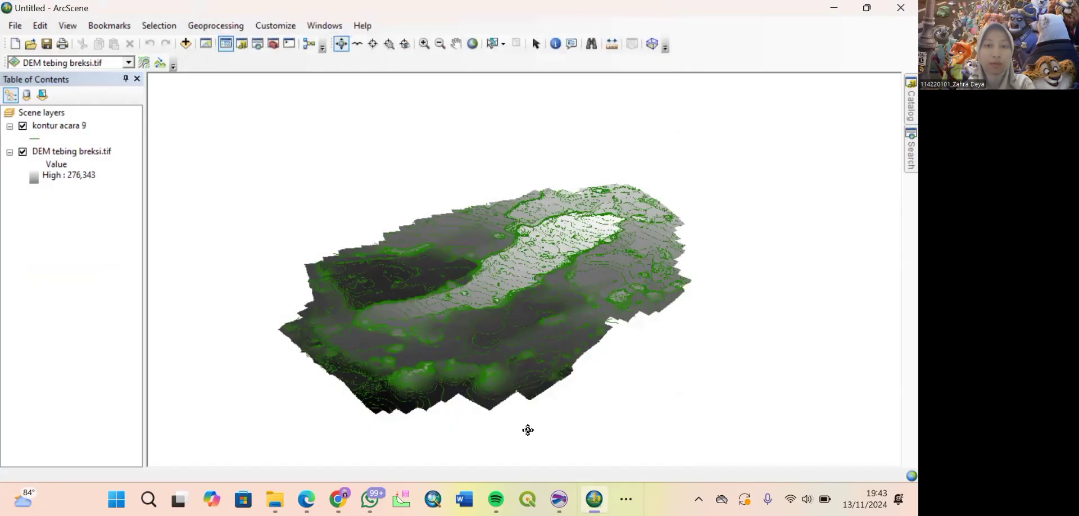
Float the DEM tebing breksi.tif layer on its own surface with a constant elevation offset of 1.
{"action": "left_click", "coordinate": [81, 153]}
{"action": "right_click", "coordinate": [81, 154]}
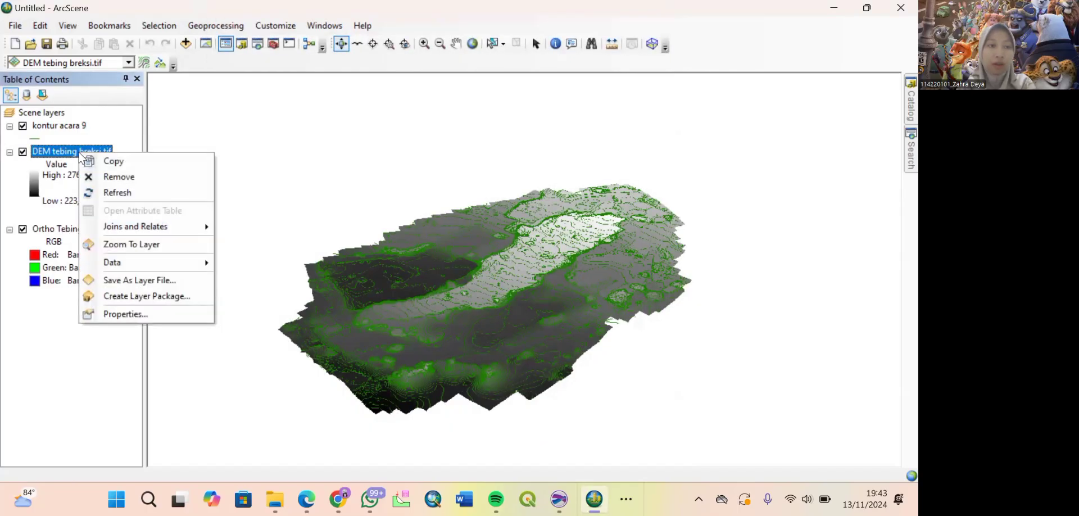
{"action": "left_click", "coordinate": [145, 313]}
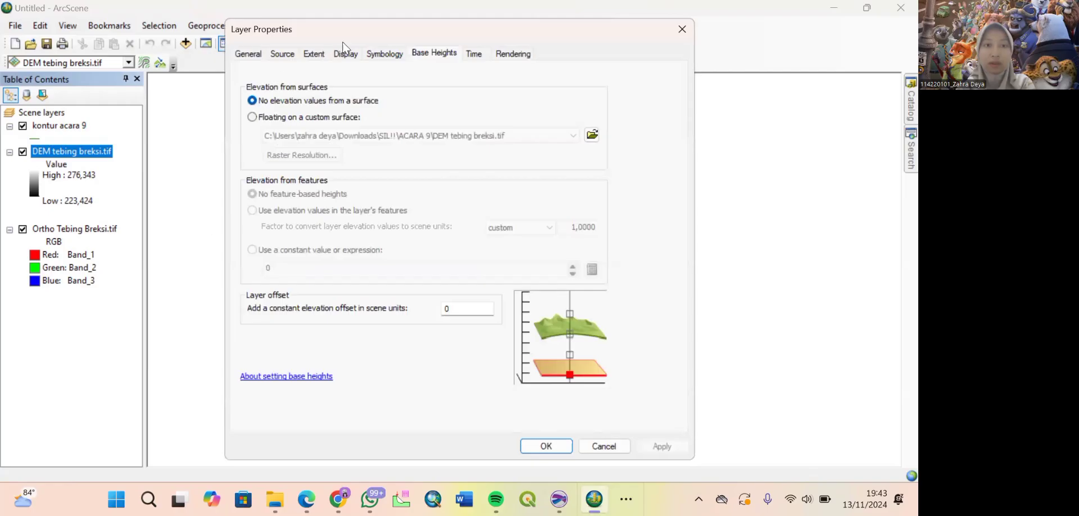
{"action": "left_click", "coordinate": [253, 117]}
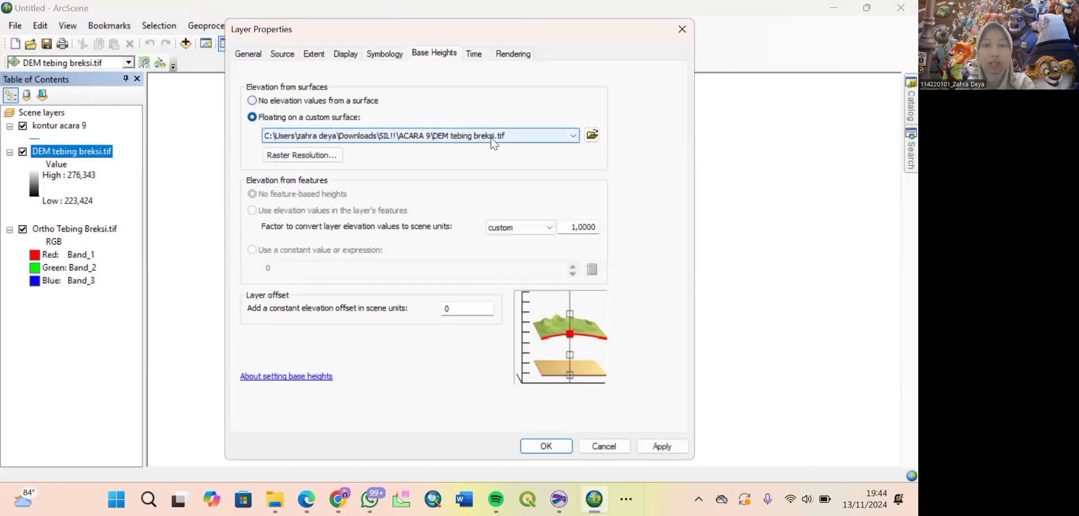
{"action": "double_click", "coordinate": [476, 309]}
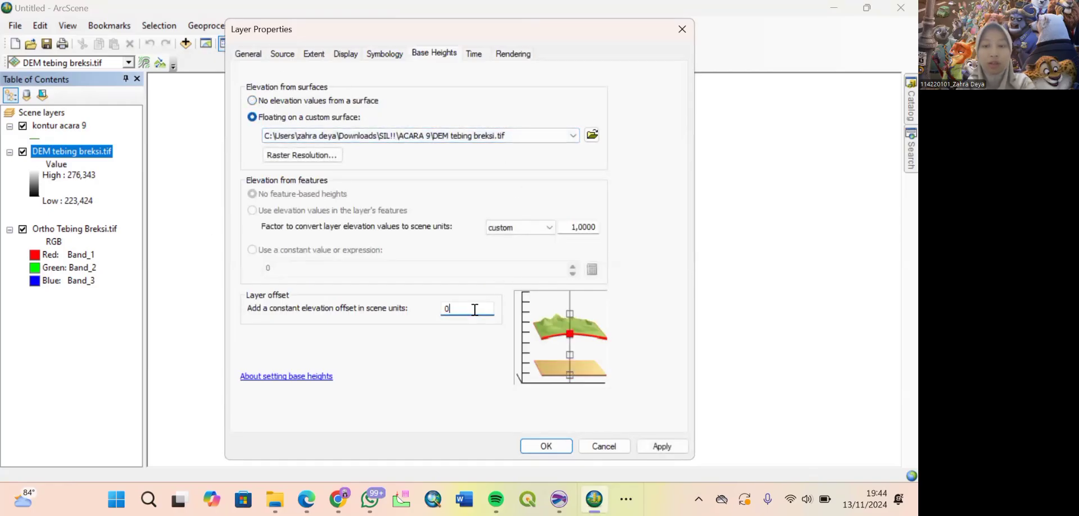
{"action": "type", "text": "1"}
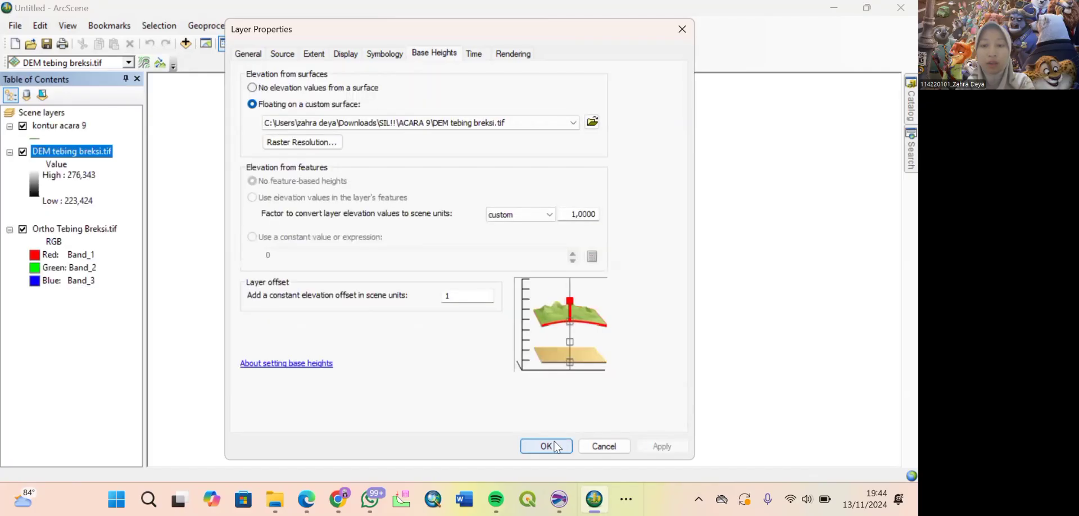
{"action": "left_click", "coordinate": [553, 443]}
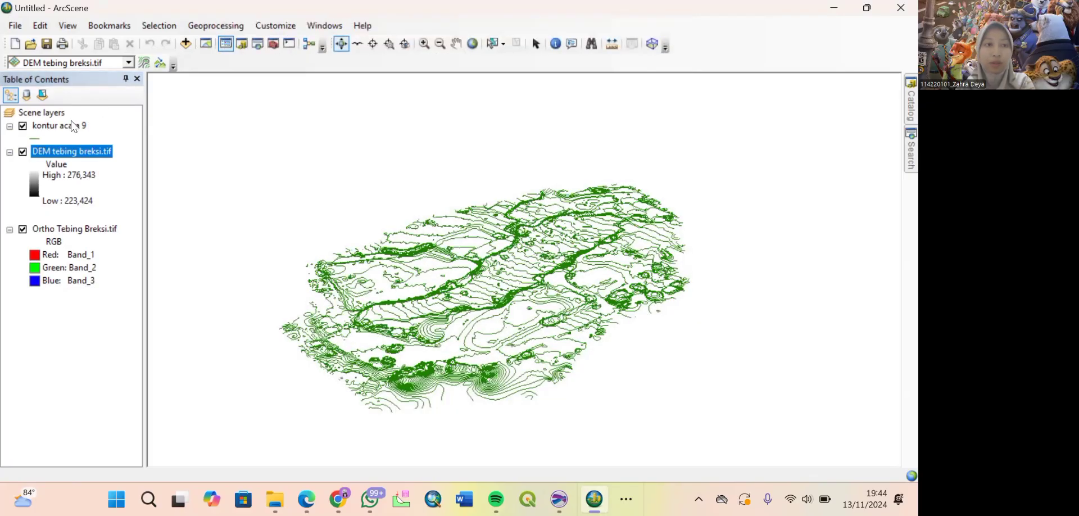
Float the kontur acara 9 layer on the DEM tebing breksi.tif surface with a constant elevation offset of 1.
{"action": "right_click", "coordinate": [138, 126]}
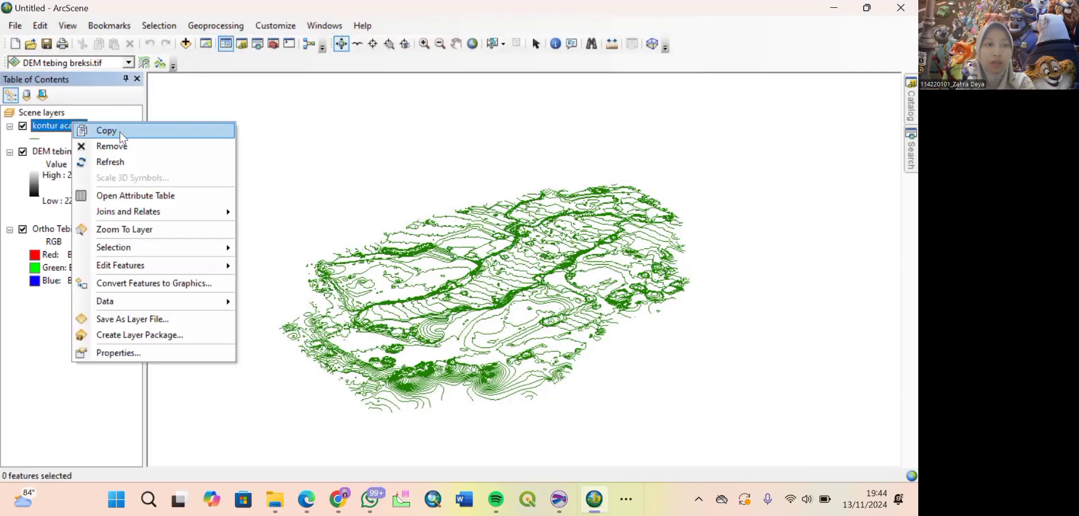
{"action": "left_click", "coordinate": [140, 353]}
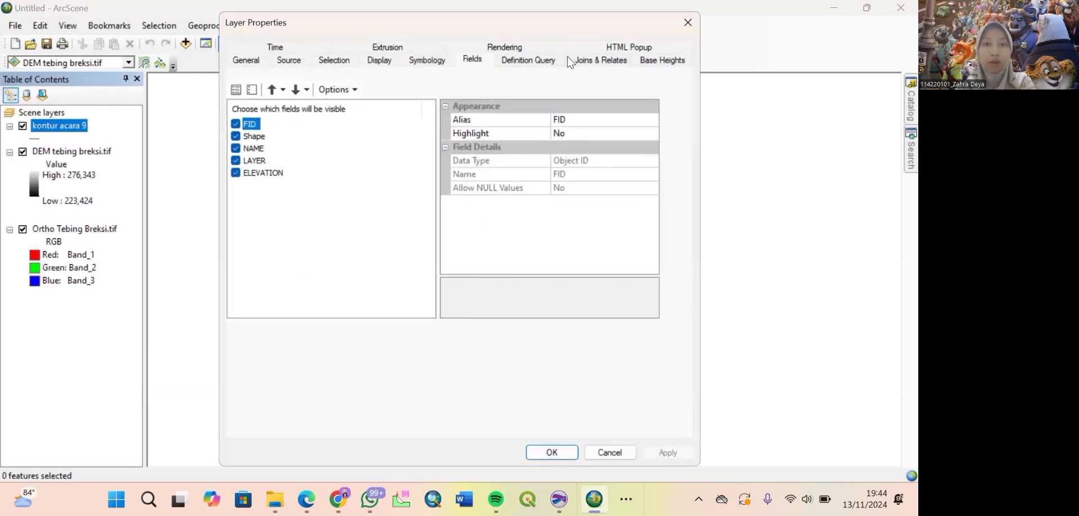
{"action": "left_click", "coordinate": [649, 62]}
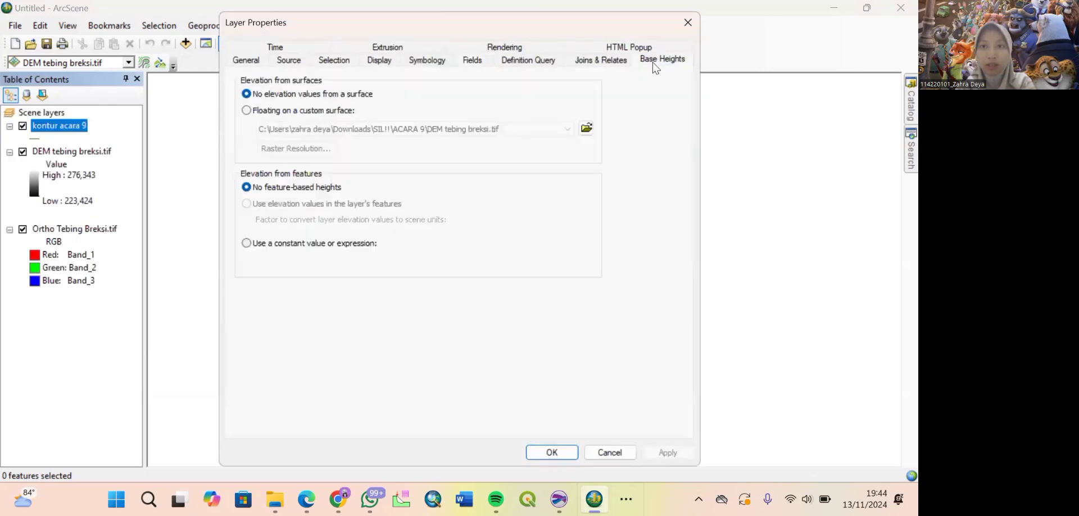
{"action": "left_click", "coordinate": [248, 111]}
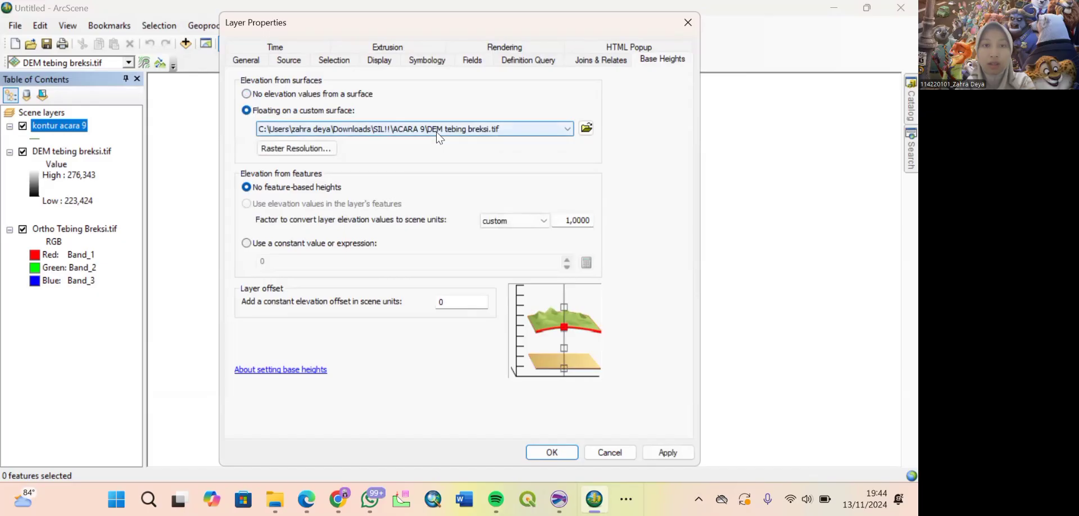
{"action": "double_click", "coordinate": [475, 302]}
{"action": "type", "text": "1"}
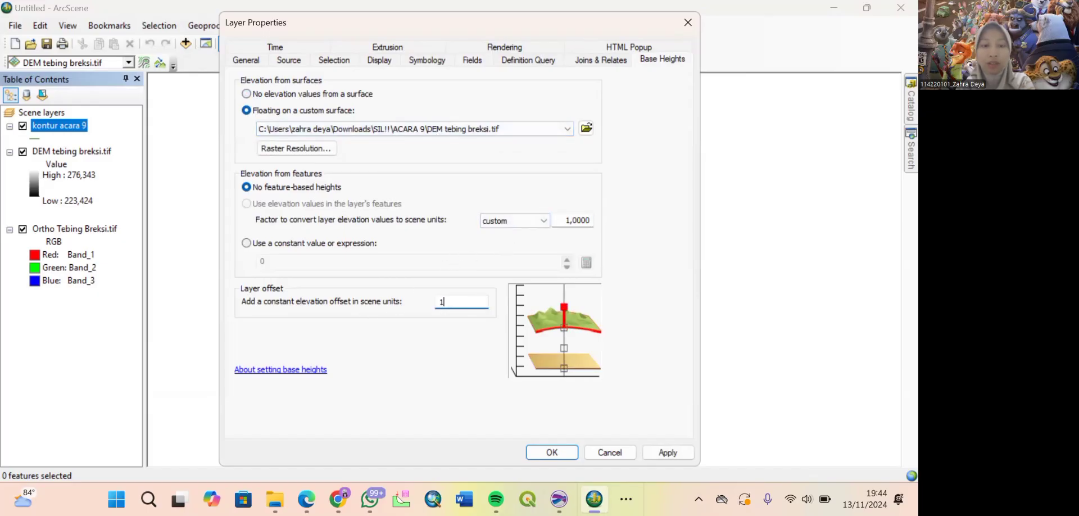
{"action": "left_click", "coordinate": [668, 452]}
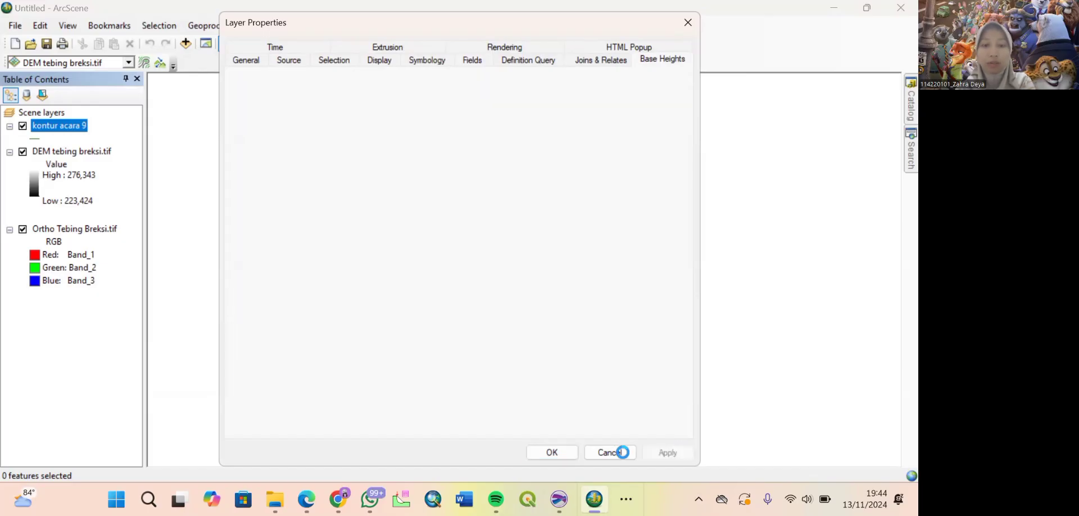
{"action": "left_click", "coordinate": [552, 452]}
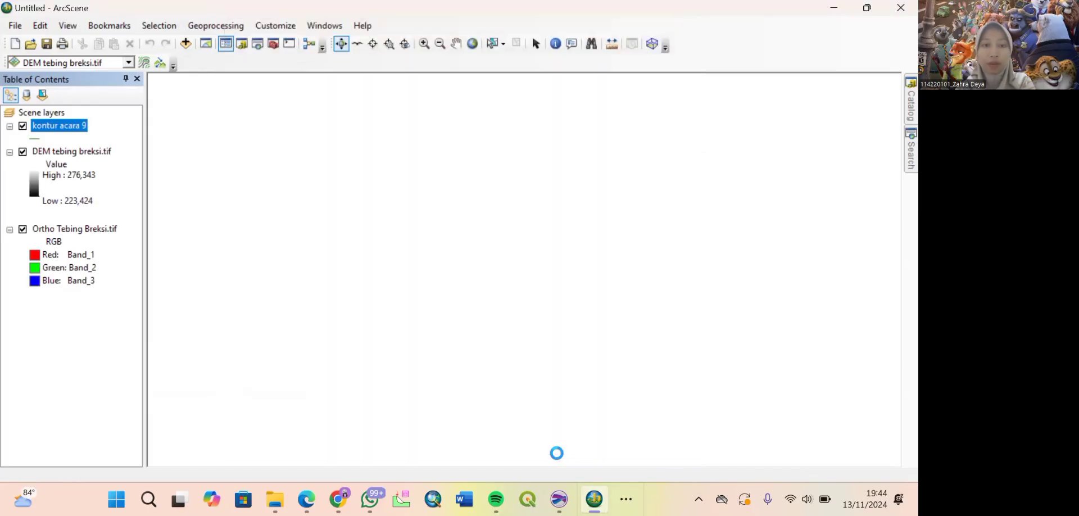
Zoom to the kontur acara 9 layer and hide the DEM tebing breksi.tif layer in the scene.
{"action": "right_click", "coordinate": [82, 128]}
{"action": "left_click", "coordinate": [154, 236]}
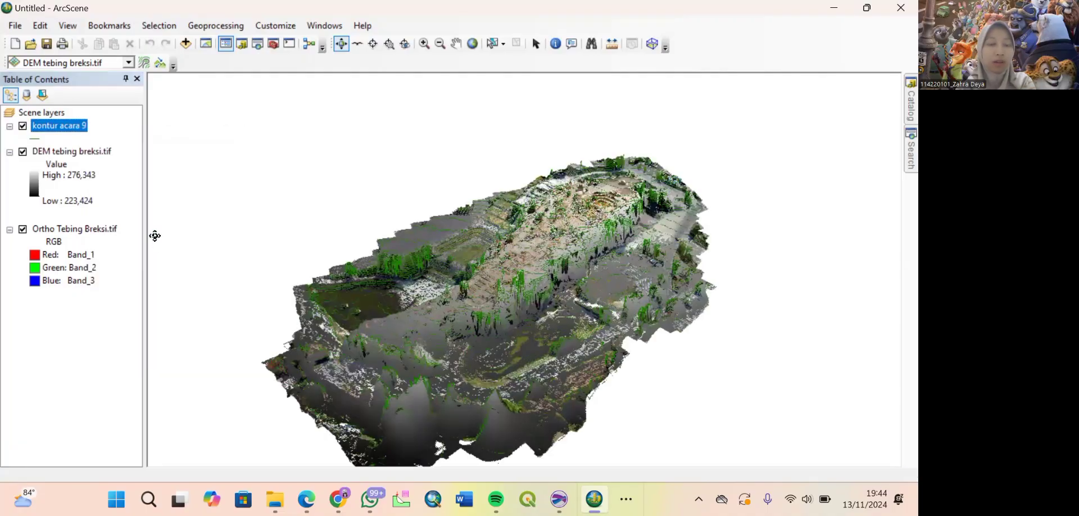
{"action": "scroll", "coordinate": [430, 297], "scroll_direction": "up", "scroll_amount": 2}
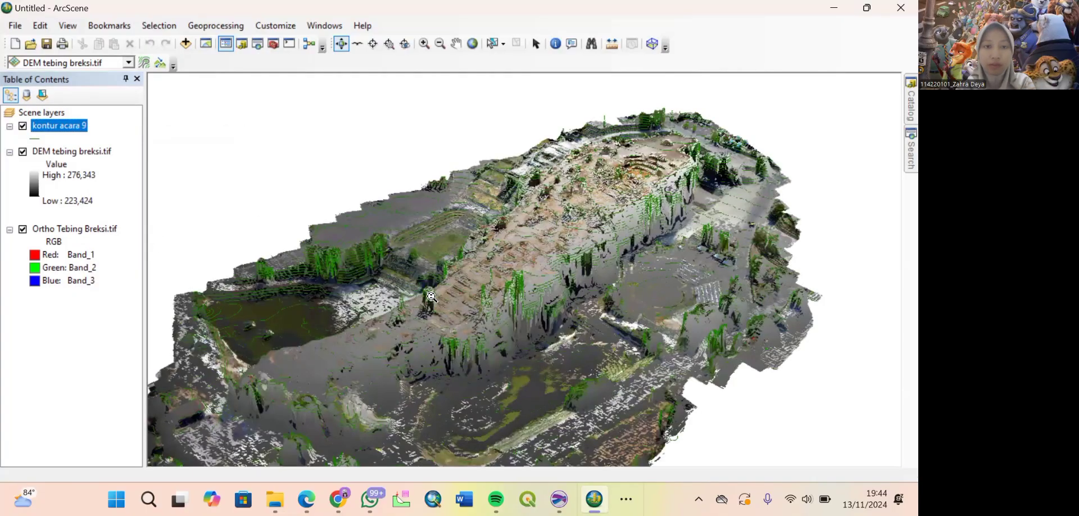
{"action": "scroll", "coordinate": [431, 297], "scroll_direction": "up", "scroll_amount": 2}
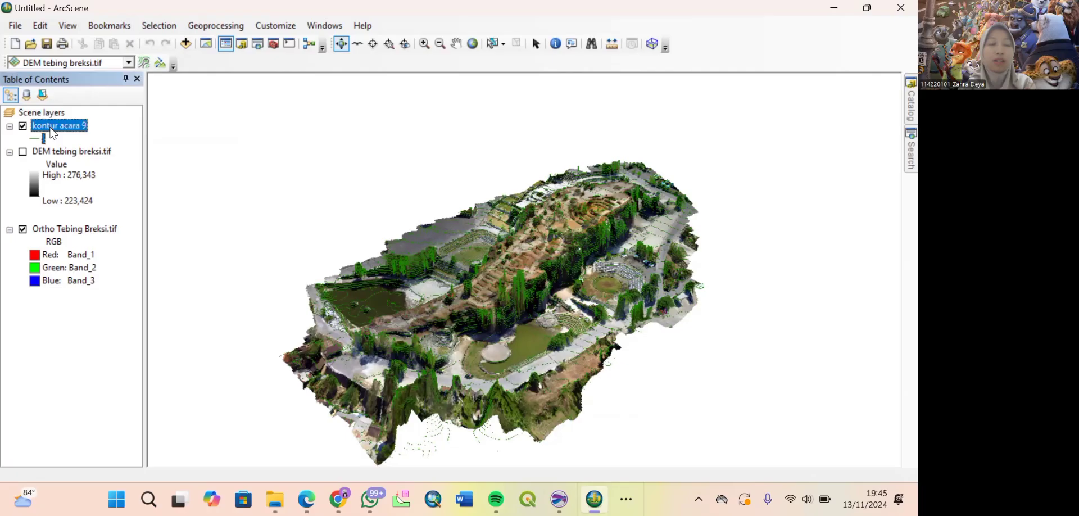
Change the line colour of the kontur acara 9 layer to orange and inspect the contours draped over the orthophoto.
{"action": "right_click", "coordinate": [51, 127]}
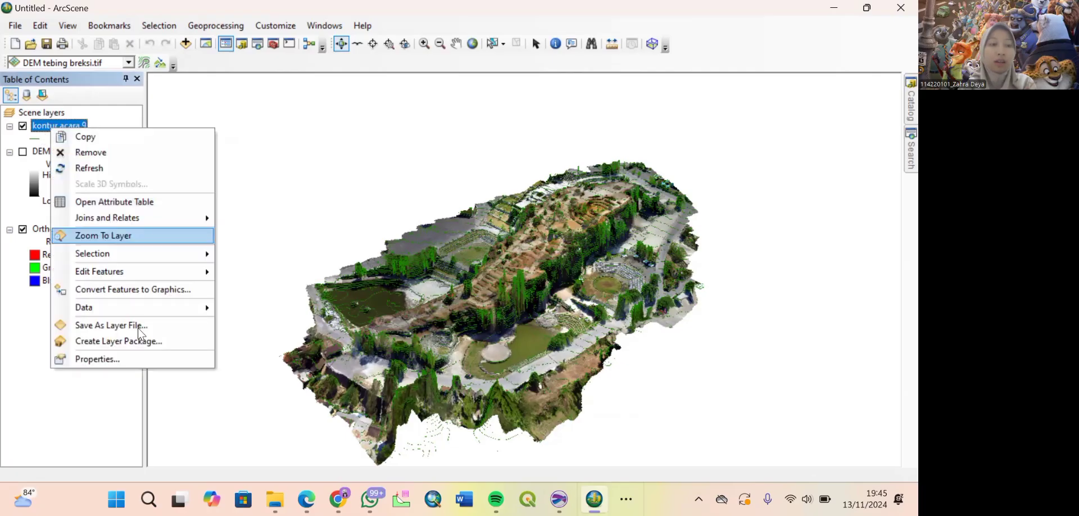
{"action": "left_click", "coordinate": [138, 360]}
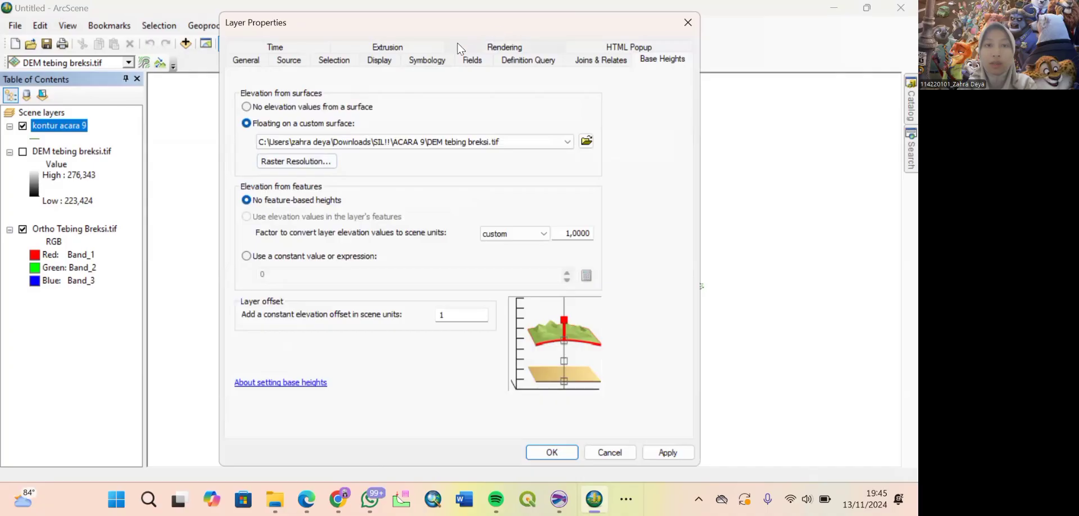
{"action": "left_click", "coordinate": [427, 61]}
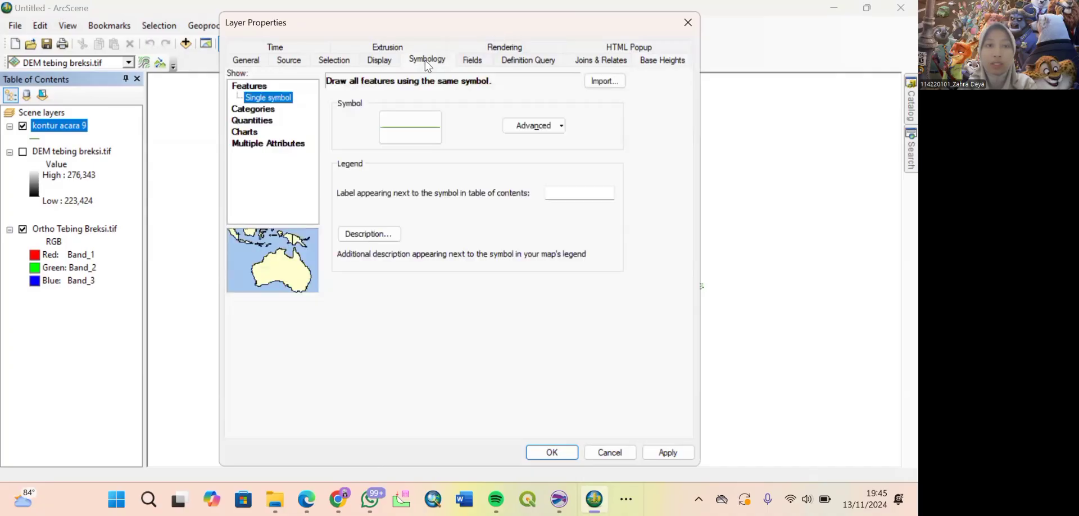
{"action": "left_click", "coordinate": [417, 130]}
{"action": "left_click", "coordinate": [584, 191]}
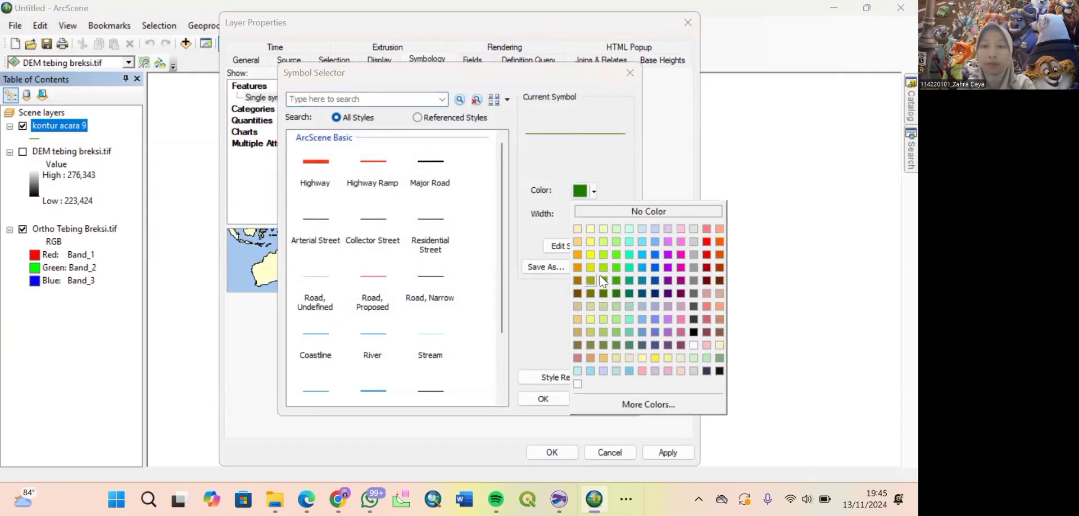
{"action": "left_click", "coordinate": [573, 254]}
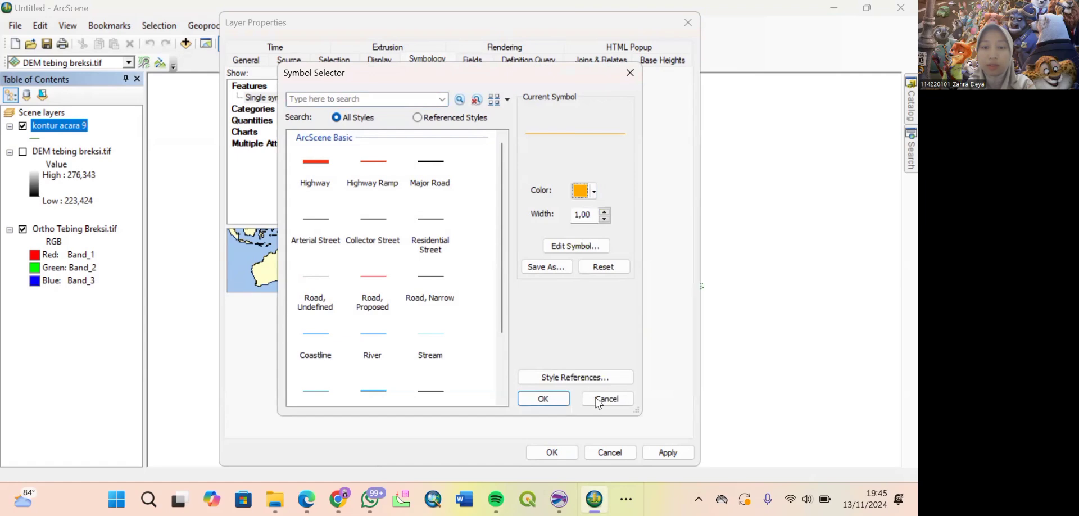
{"action": "left_click", "coordinate": [543, 399]}
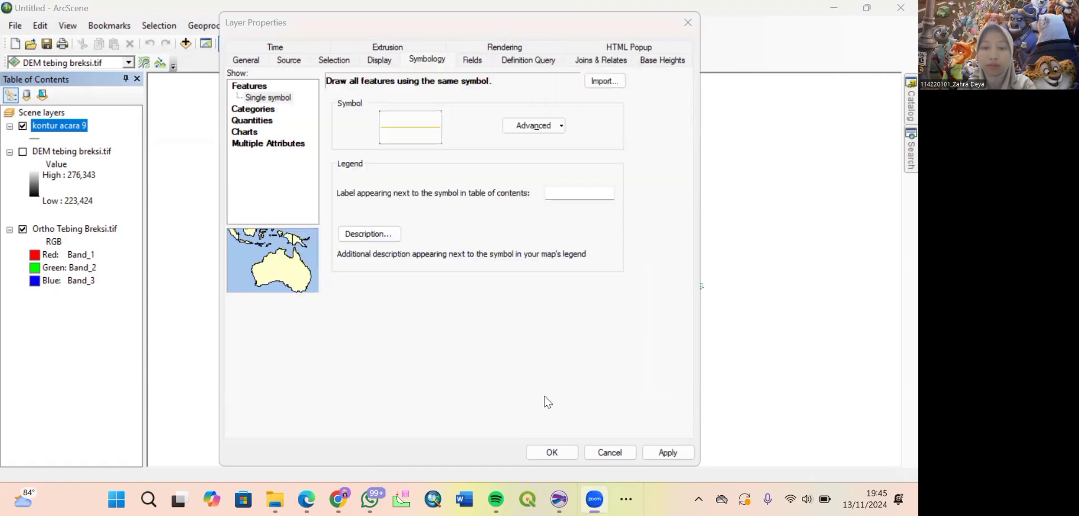
{"action": "left_click", "coordinate": [658, 453]}
{"action": "left_click", "coordinate": [554, 451]}
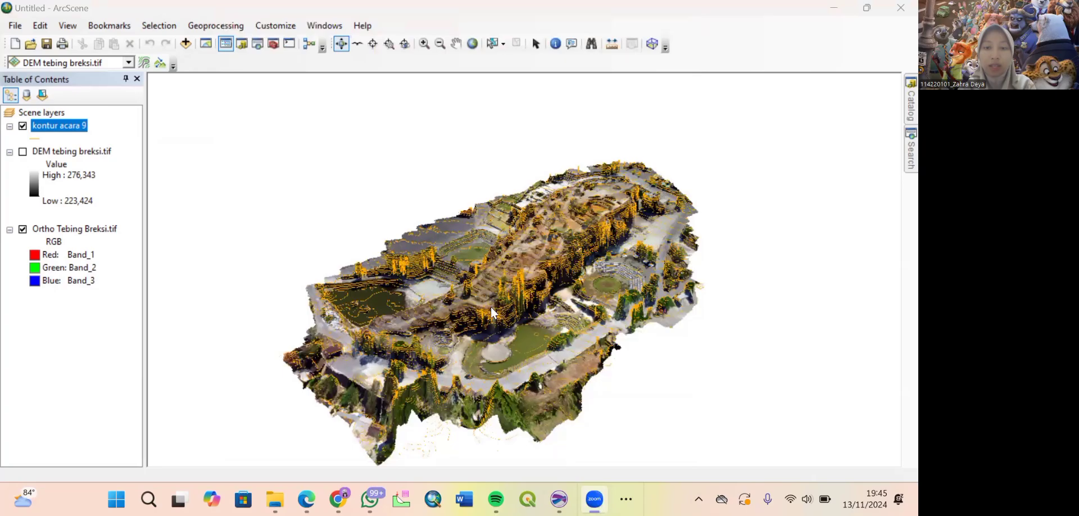
{"action": "scroll", "coordinate": [491, 306], "scroll_direction": "up", "scroll_amount": 2}
{"action": "scroll", "coordinate": [492, 307], "scroll_direction": "down", "scroll_amount": 3}
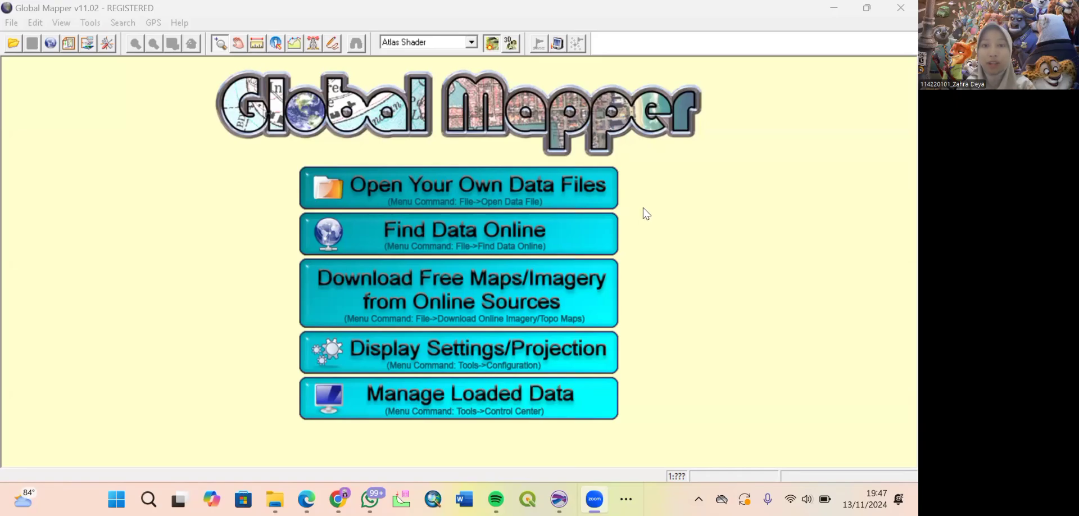
Load the DEMNAS_1308-64_v1.0 (1) and DEMNAS_1308-62_v1.0 (1) TIF files from the ACARA 2 folder inside SIL!!
{"action": "left_click", "coordinate": [599, 197]}
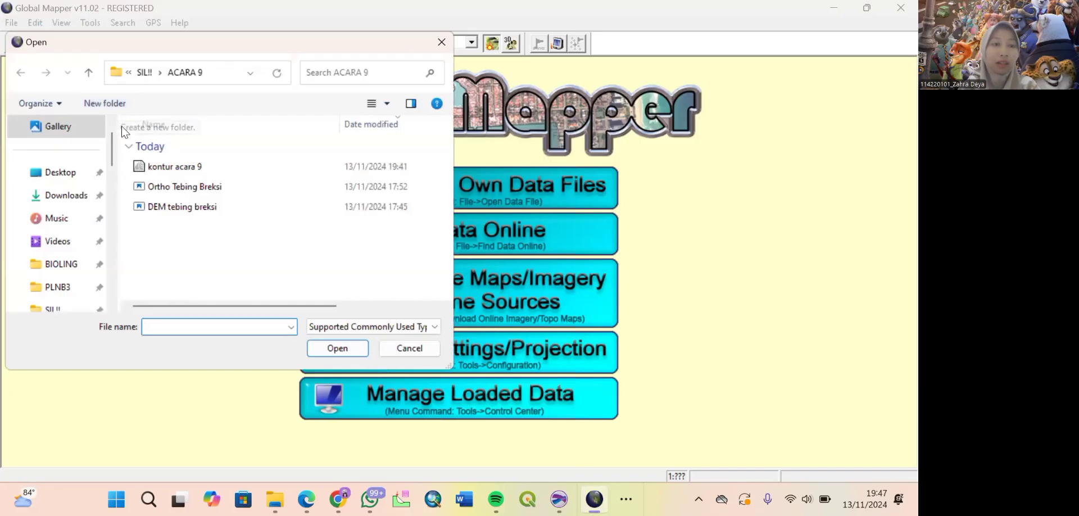
{"action": "left_click", "coordinate": [72, 308]}
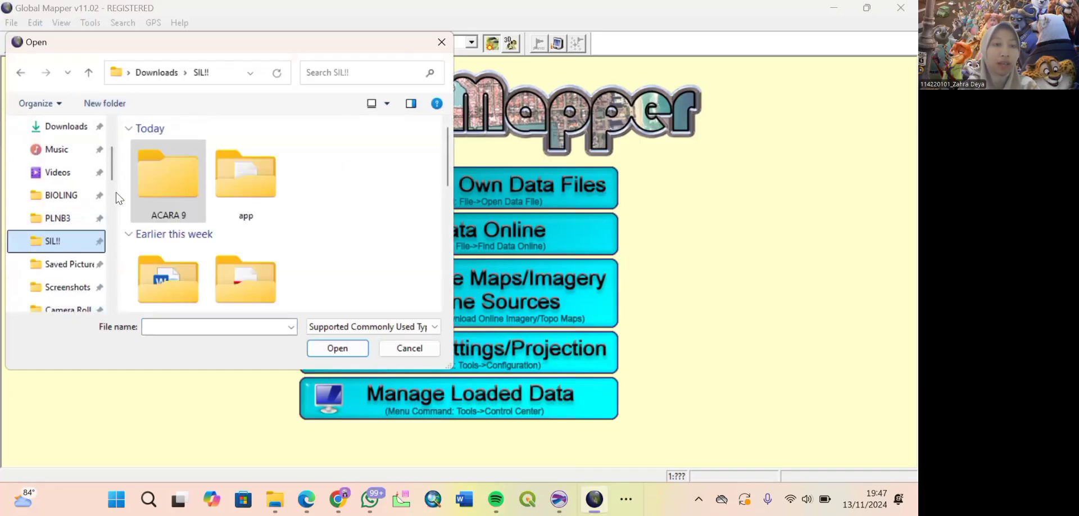
{"action": "scroll", "coordinate": [212, 199], "scroll_direction": "down", "scroll_amount": 5}
{"action": "scroll", "coordinate": [213, 201], "scroll_direction": "up", "scroll_amount": 2}
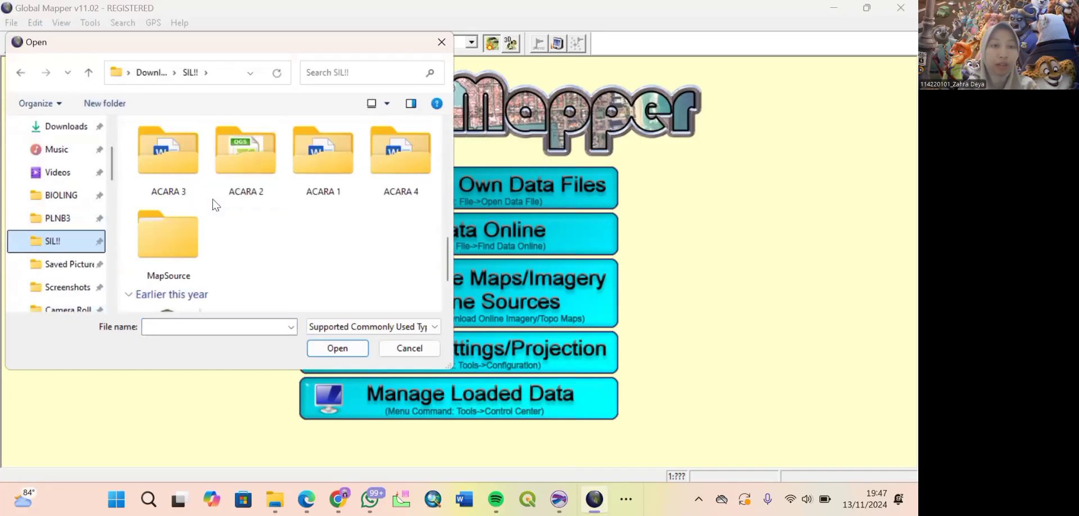
{"action": "double_click", "coordinate": [247, 169]}
{"action": "left_click_drag", "start_coordinate": [126, 189], "coordinate": [141, 209]}
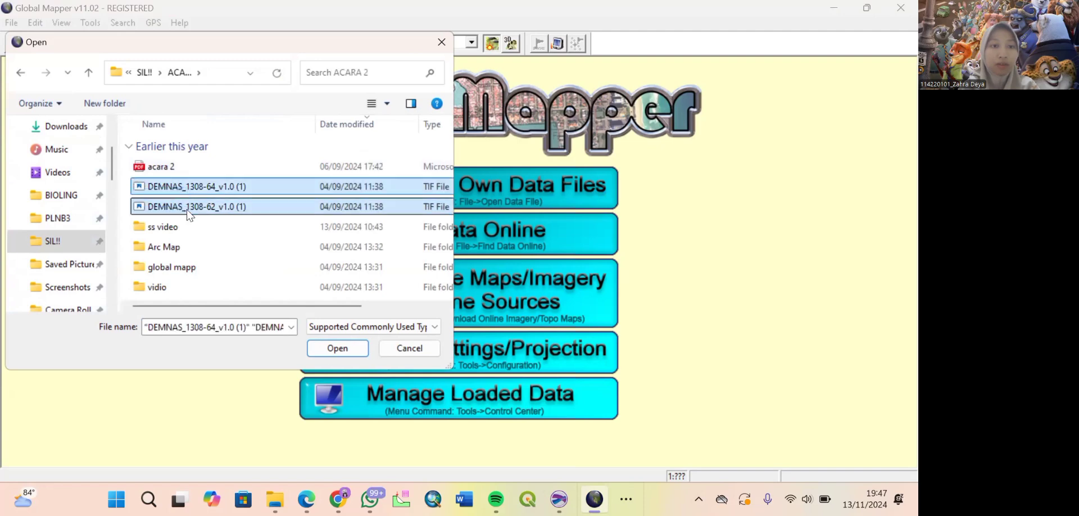
{"action": "left_click", "coordinate": [340, 349]}
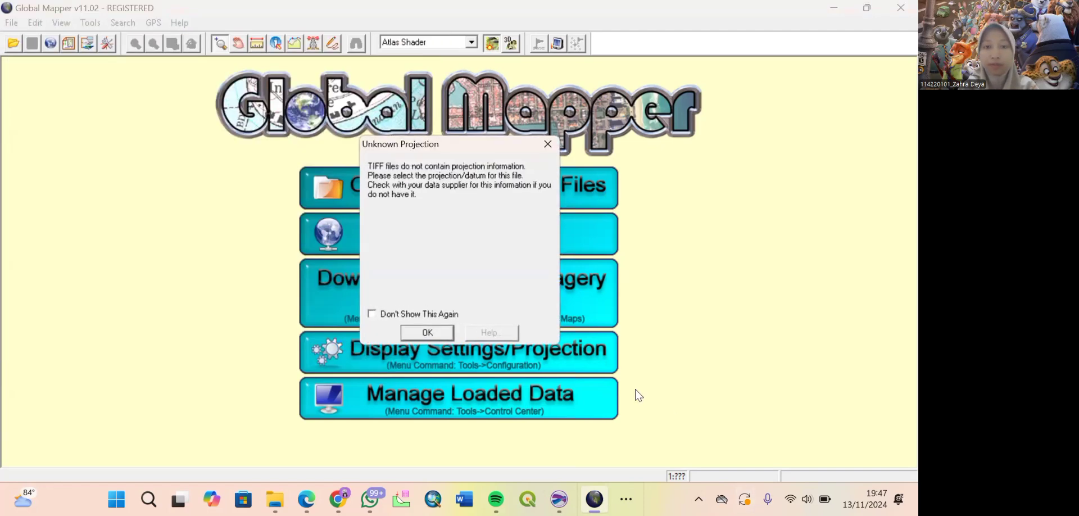
Accept the Geographic (Latitude/Longitude) projection with the WGS84 datum and arc degrees for both DEMNAS tiles.
{"action": "left_click", "coordinate": [427, 332]}
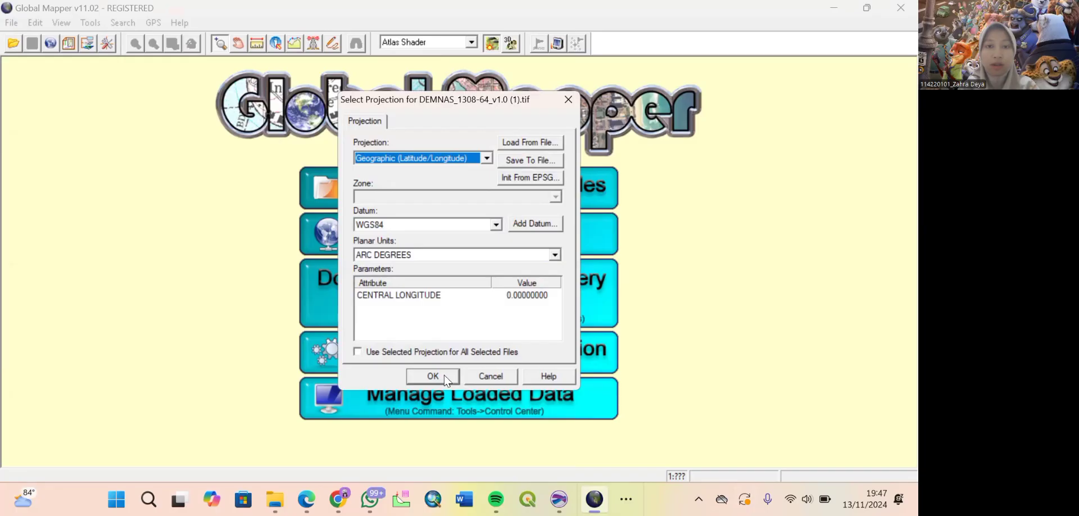
{"action": "left_click", "coordinate": [444, 375]}
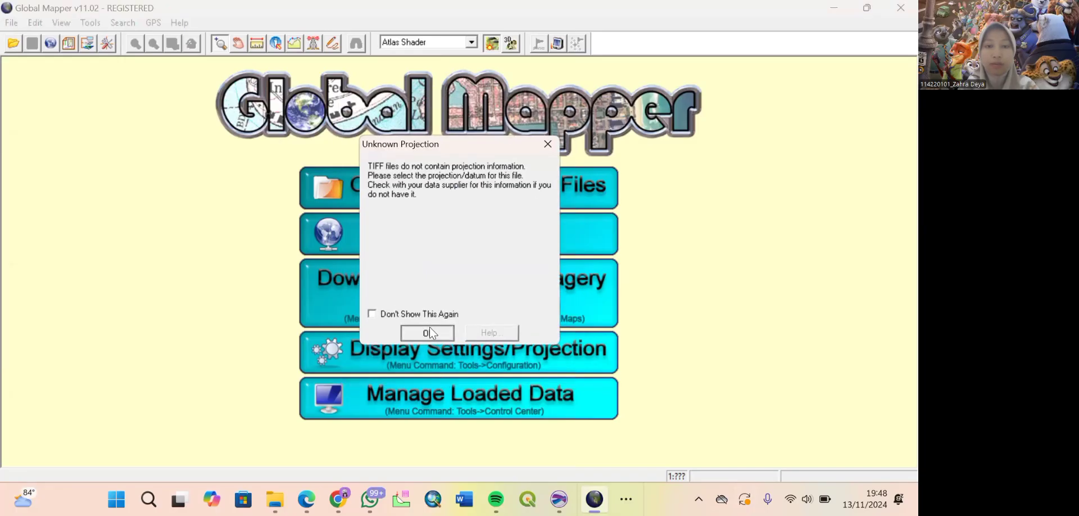
{"action": "left_click", "coordinate": [428, 332]}
{"action": "left_click", "coordinate": [436, 377]}
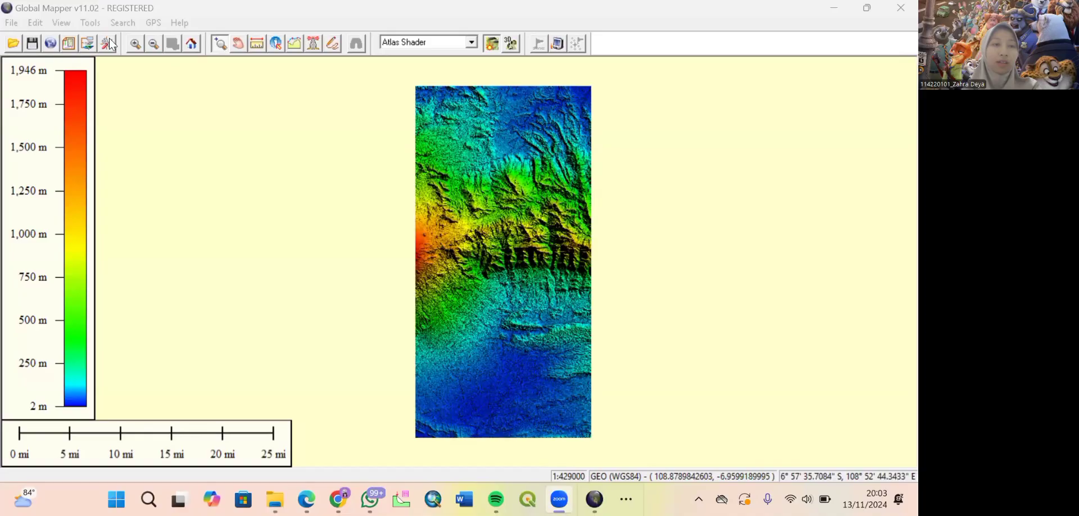
Change the display projection to UTM zone -49 (108°E - 114°E - Southern Hemisphere), with WGS84 datum and meters as planar units.
{"action": "left_click", "coordinate": [109, 44]}
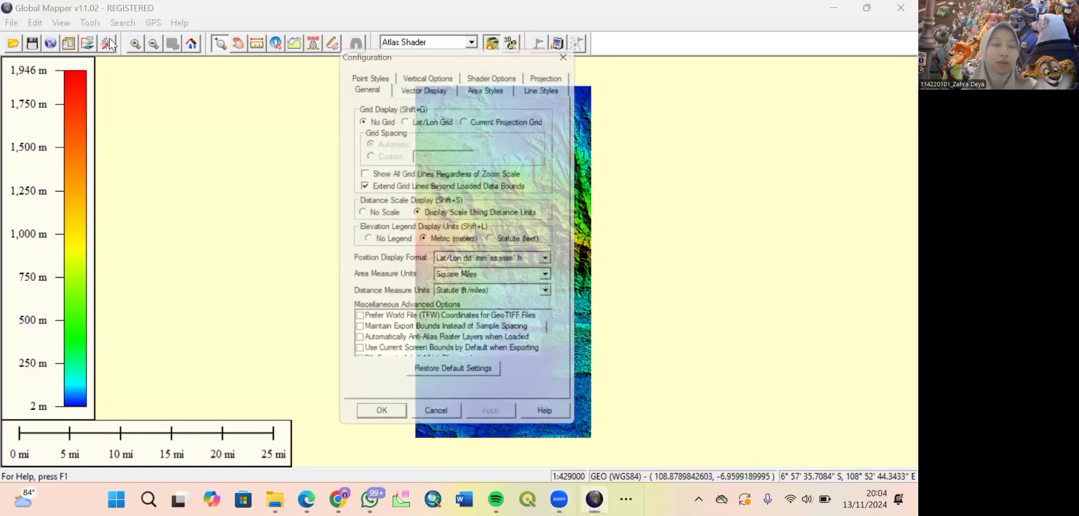
{"action": "left_click", "coordinate": [552, 74]}
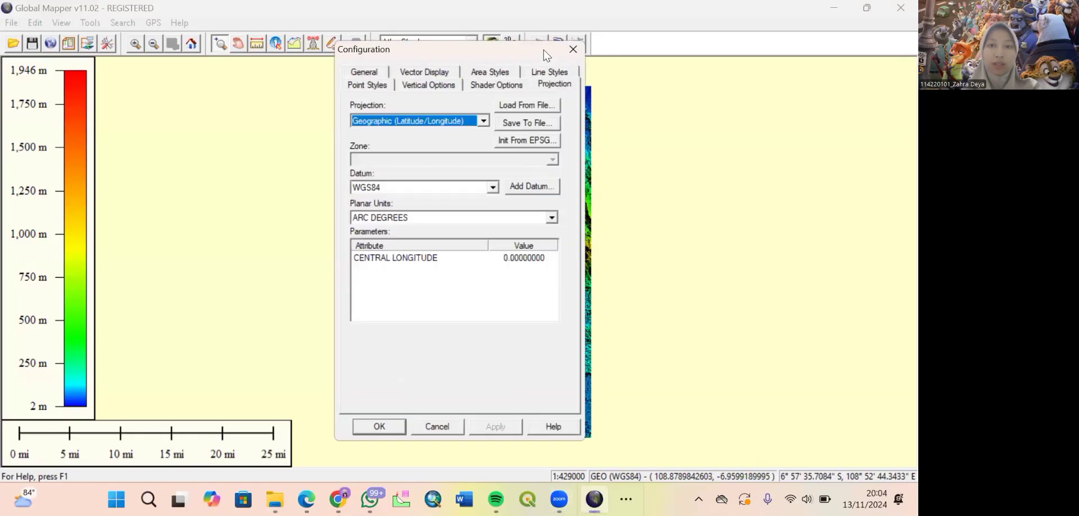
{"action": "left_click_drag", "start_coordinate": [543, 49], "coordinate": [539, 10]}
{"action": "left_click", "coordinate": [479, 82]}
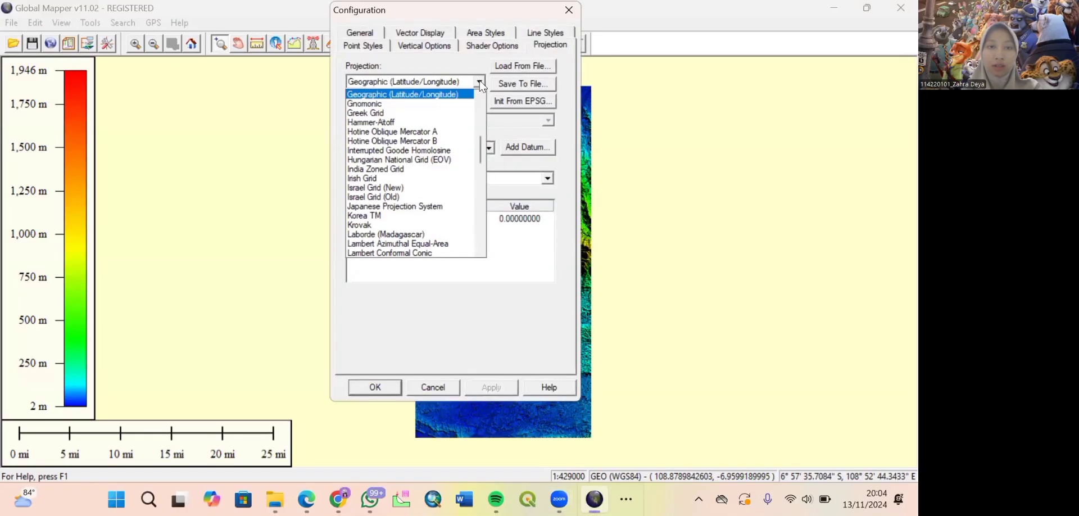
{"action": "scroll", "coordinate": [436, 205], "scroll_direction": "down", "scroll_amount": 15}
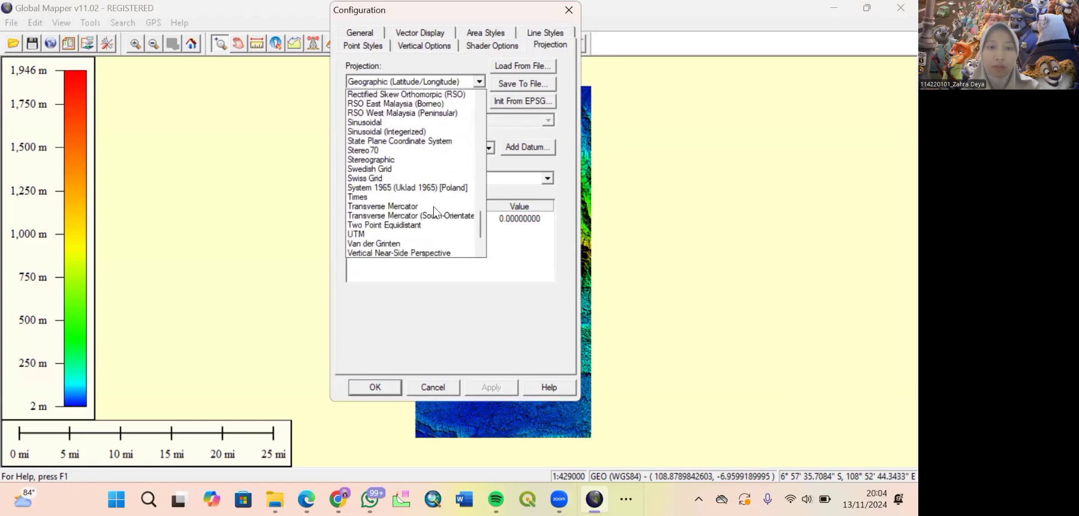
{"action": "left_click", "coordinate": [398, 234]}
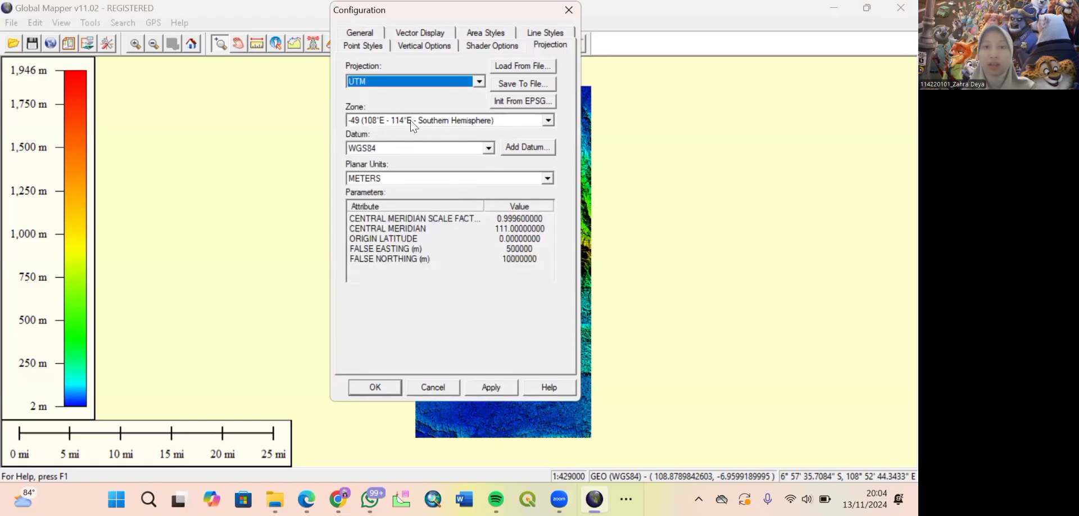
{"action": "left_click", "coordinate": [490, 387]}
{"action": "left_click", "coordinate": [377, 387]}
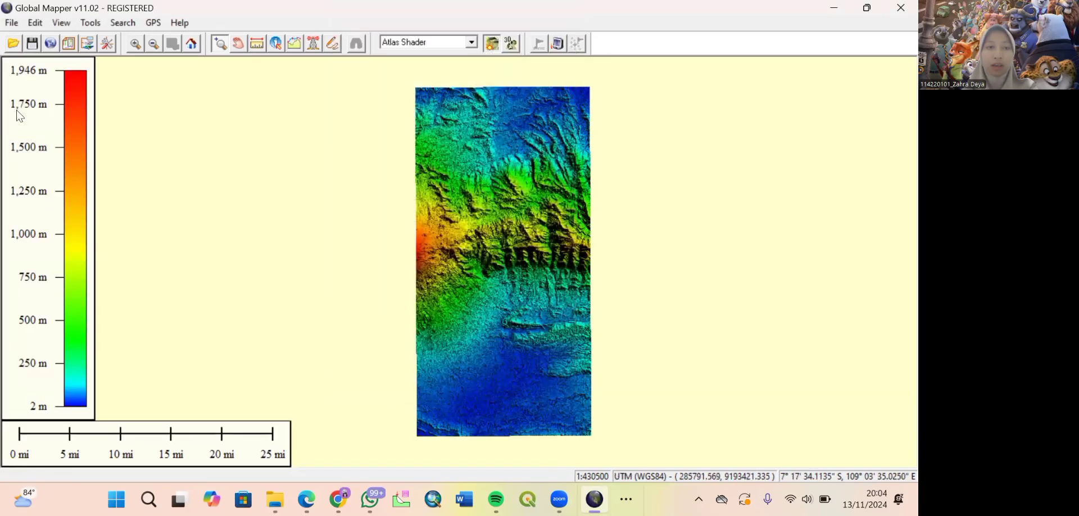
Export the terrain as an XYZ grid file named xyz in ACARA 9, bounded by a box drawn around the high western-central area.
{"action": "left_click", "coordinate": [12, 24]}
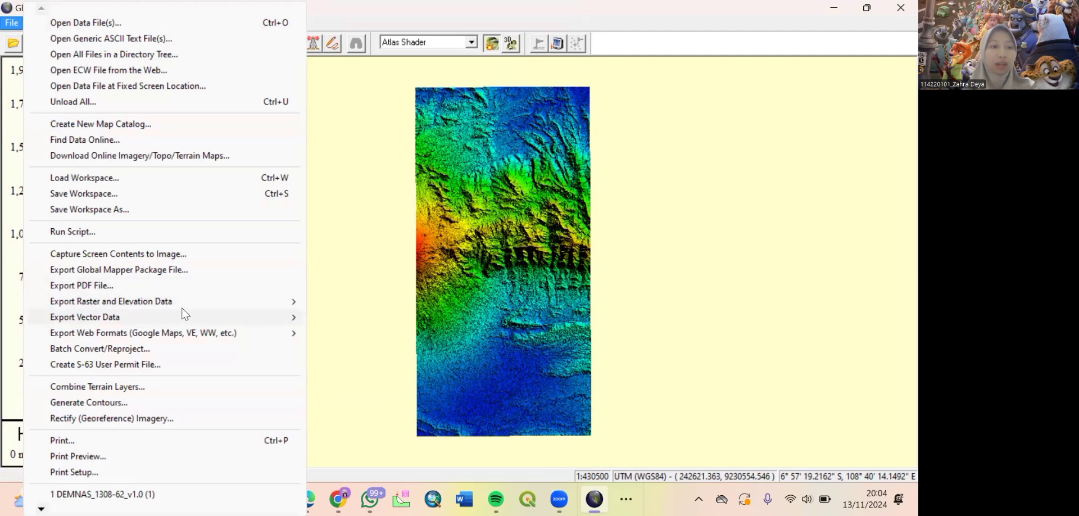
{"action": "mouse_move", "coordinate": [216, 303]}
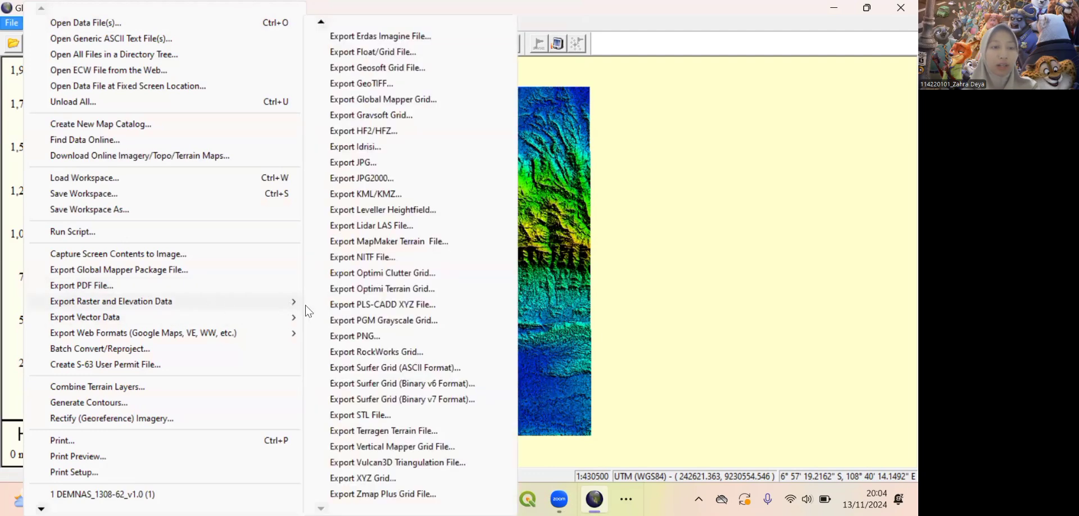
{"action": "left_click", "coordinate": [364, 478]}
{"action": "left_click", "coordinate": [433, 331]}
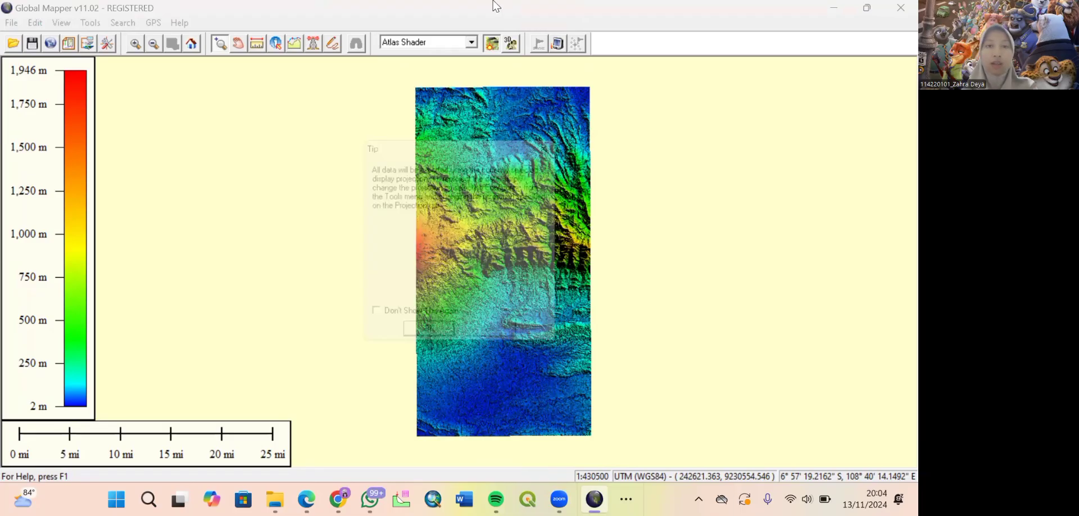
{"action": "left_click", "coordinate": [530, 57]}
{"action": "left_click_drag", "start_coordinate": [524, 36], "coordinate": [524, 10]}
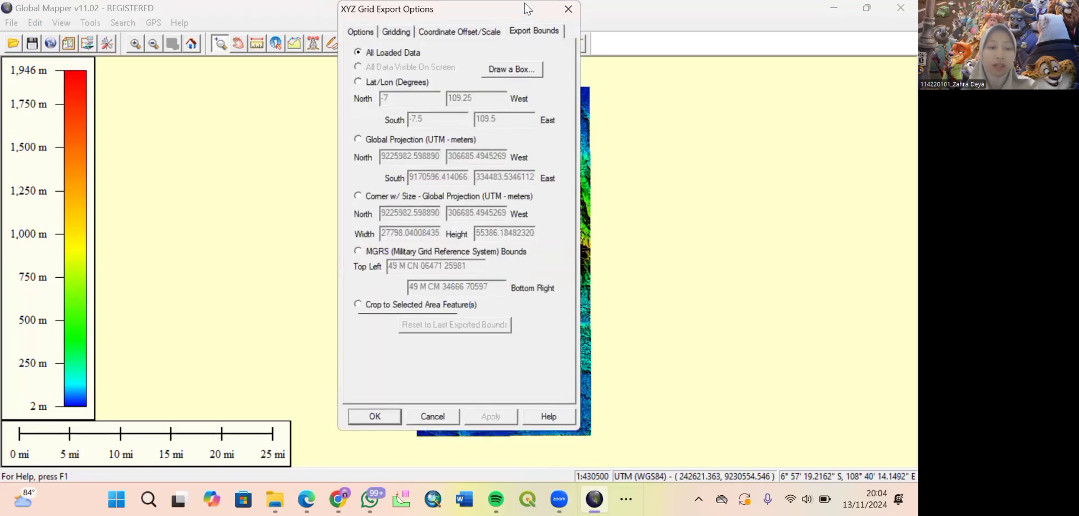
{"action": "left_click", "coordinate": [511, 69]}
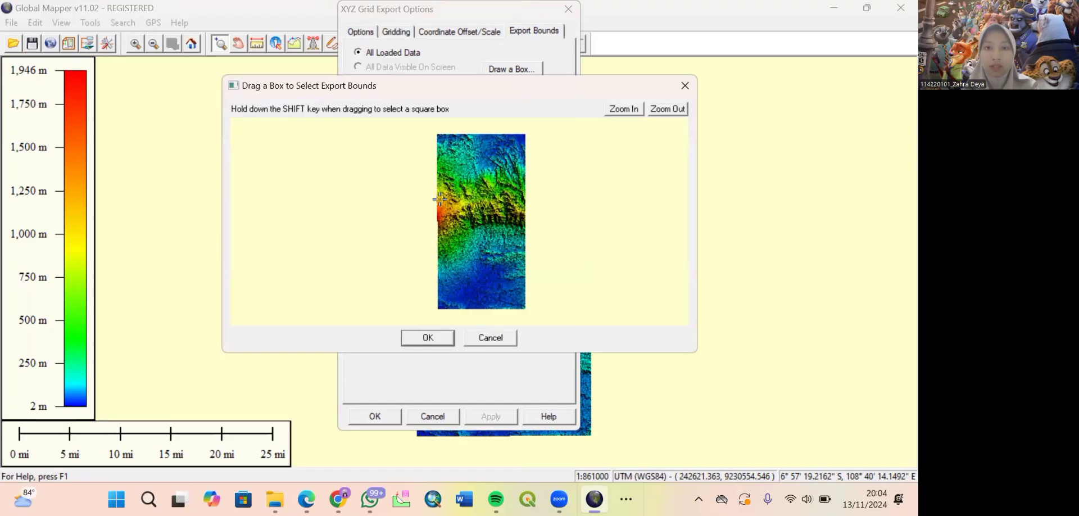
{"action": "left_click_drag", "start_coordinate": [440, 198], "coordinate": [488, 244]}
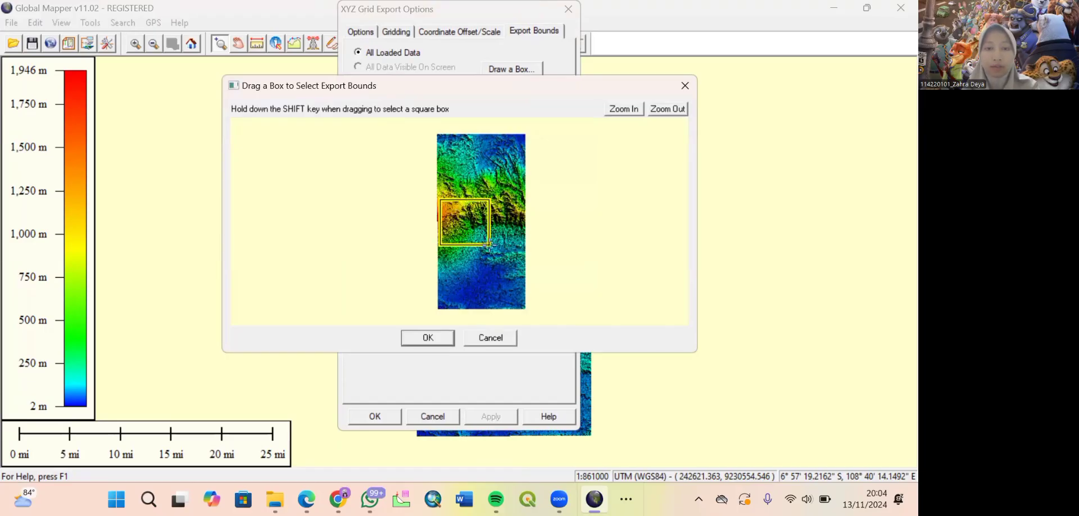
{"action": "left_click", "coordinate": [441, 335]}
{"action": "left_click", "coordinate": [381, 415]}
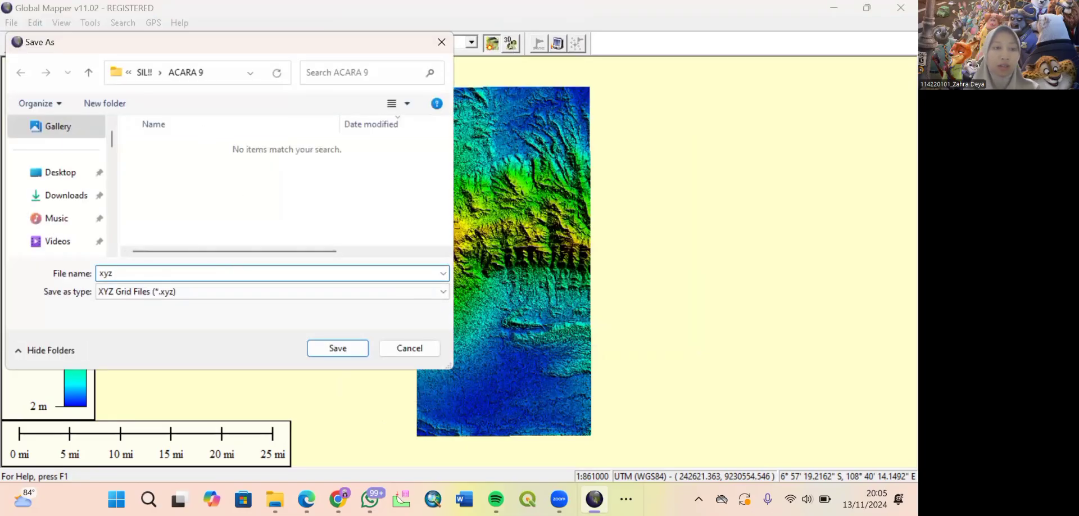
{"action": "left_click", "coordinate": [339, 349]}
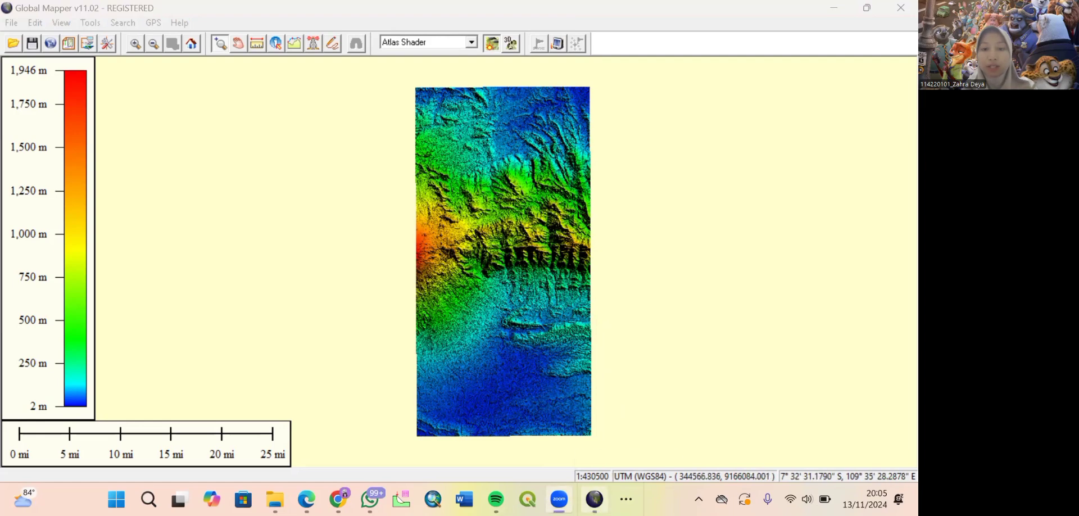
Switch to Surfer and browse to the ACARA 9 folder inside SIL!! for a file to open.
{"action": "left_click", "coordinate": [626, 499]}
{"action": "left_click", "coordinate": [659, 455]}
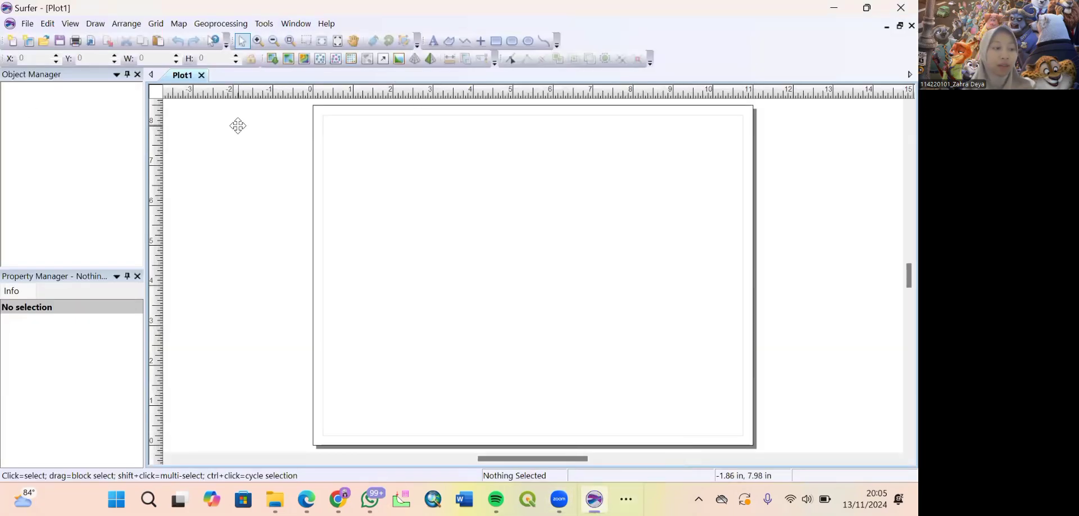
{"action": "left_click", "coordinate": [27, 23]}
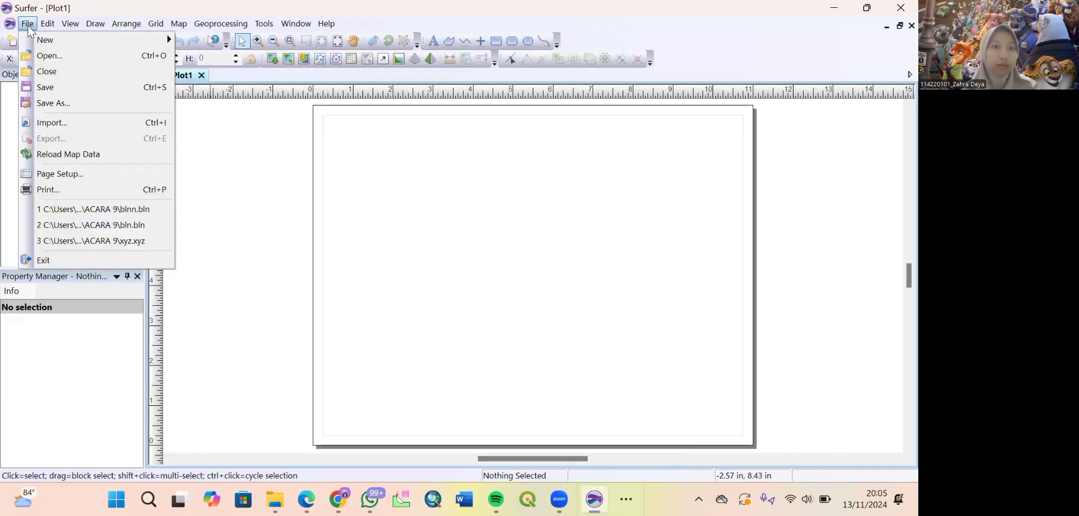
{"action": "left_click", "coordinate": [79, 56]}
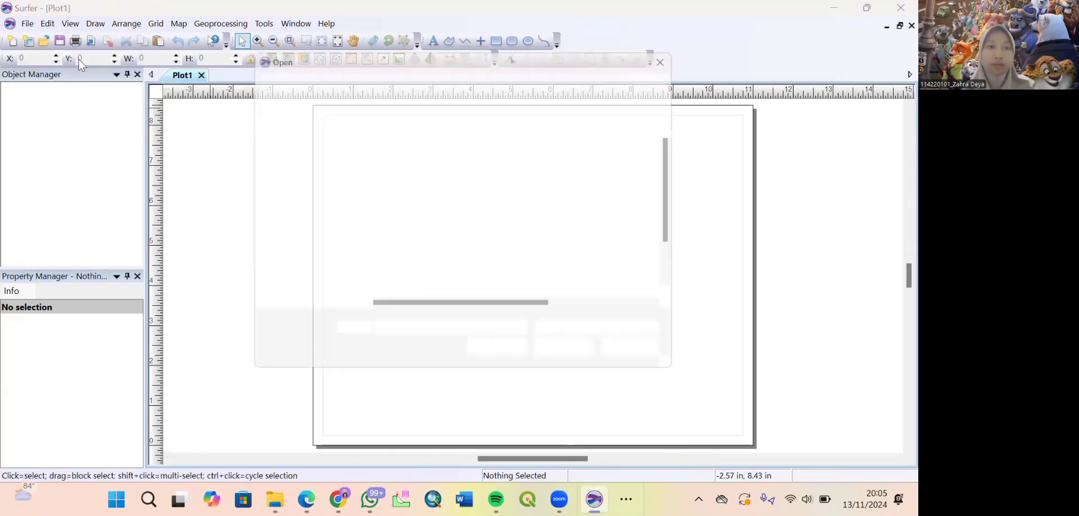
{"action": "scroll", "coordinate": [304, 278], "scroll_direction": "down", "scroll_amount": 1}
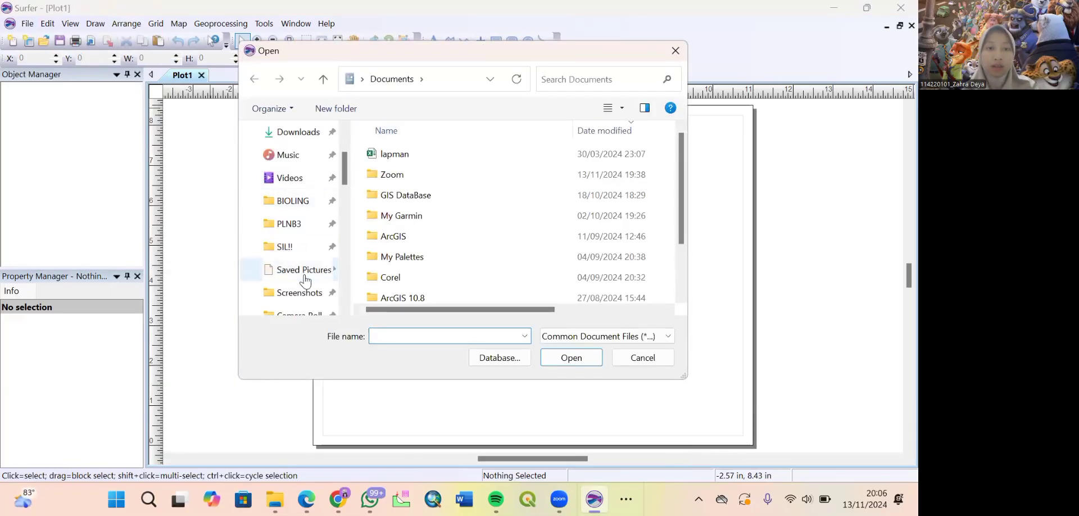
{"action": "left_click", "coordinate": [302, 247]}
{"action": "double_click", "coordinate": [407, 187]}
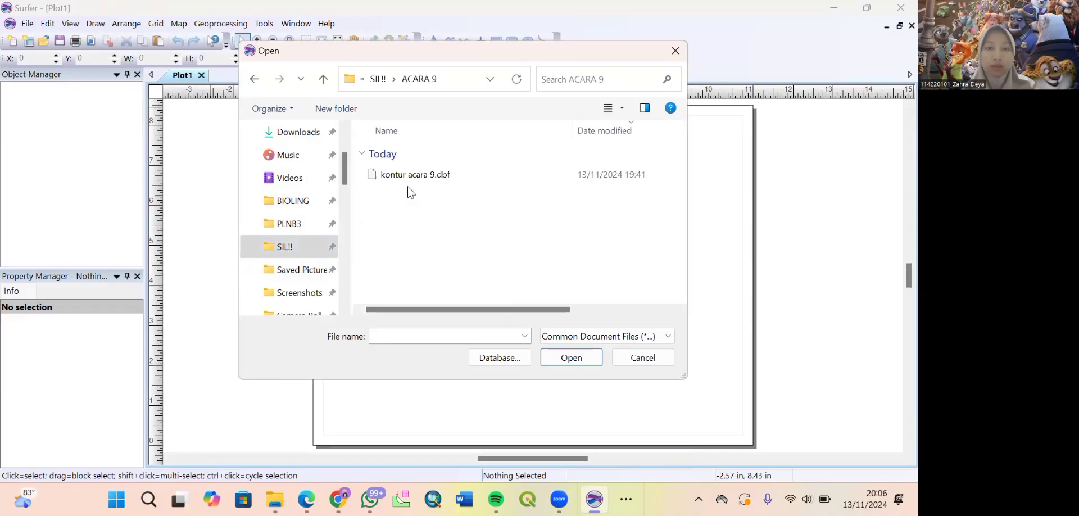
List all file types and open xyz.xyz as a worksheet, accepting the delimited data import options.
{"action": "left_click", "coordinate": [583, 337]}
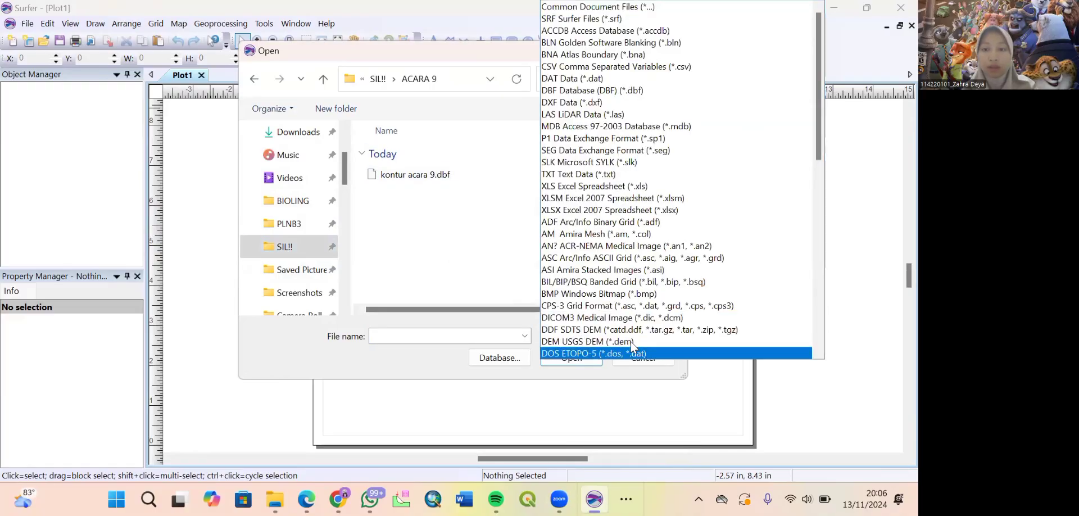
{"action": "left_click", "coordinate": [649, 455]}
{"action": "left_click", "coordinate": [628, 337]}
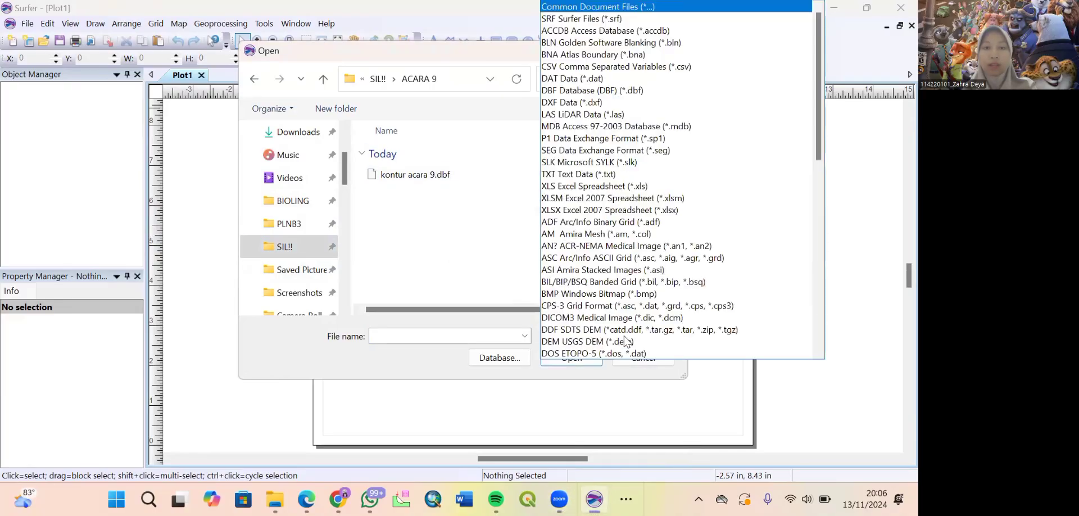
{"action": "scroll", "coordinate": [623, 312], "scroll_direction": "down", "scroll_amount": 12}
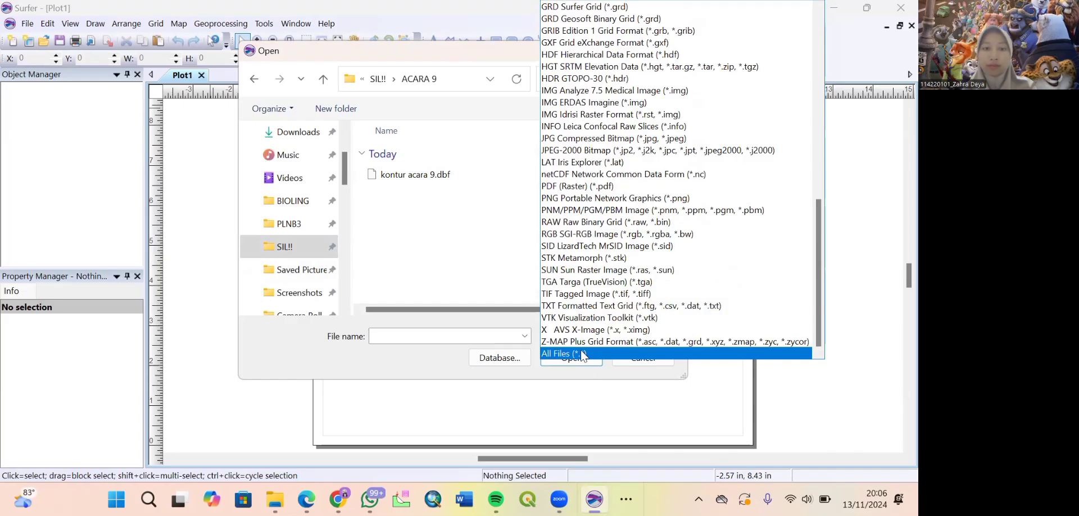
{"action": "left_click", "coordinate": [581, 353]}
{"action": "left_click", "coordinate": [458, 174]}
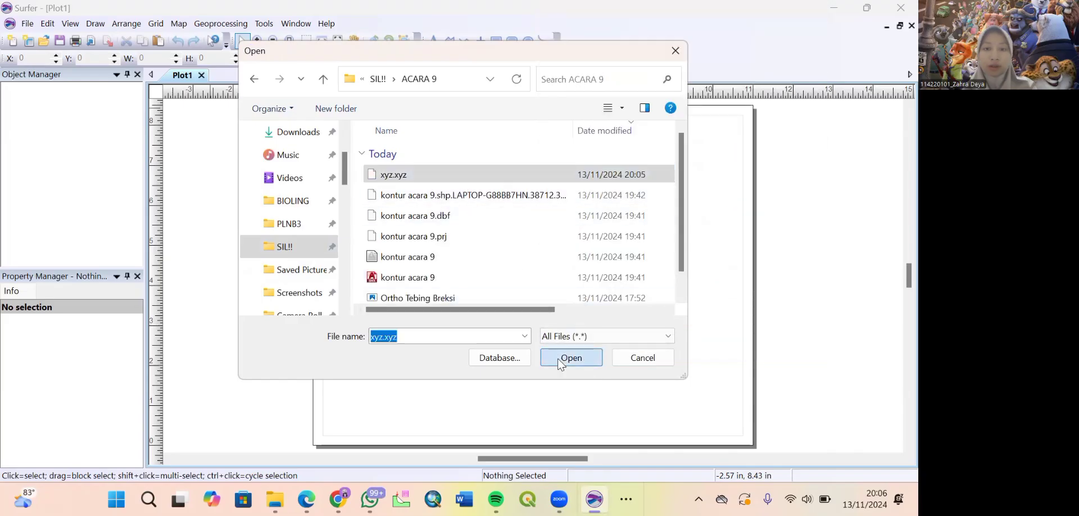
{"action": "left_click", "coordinate": [569, 357]}
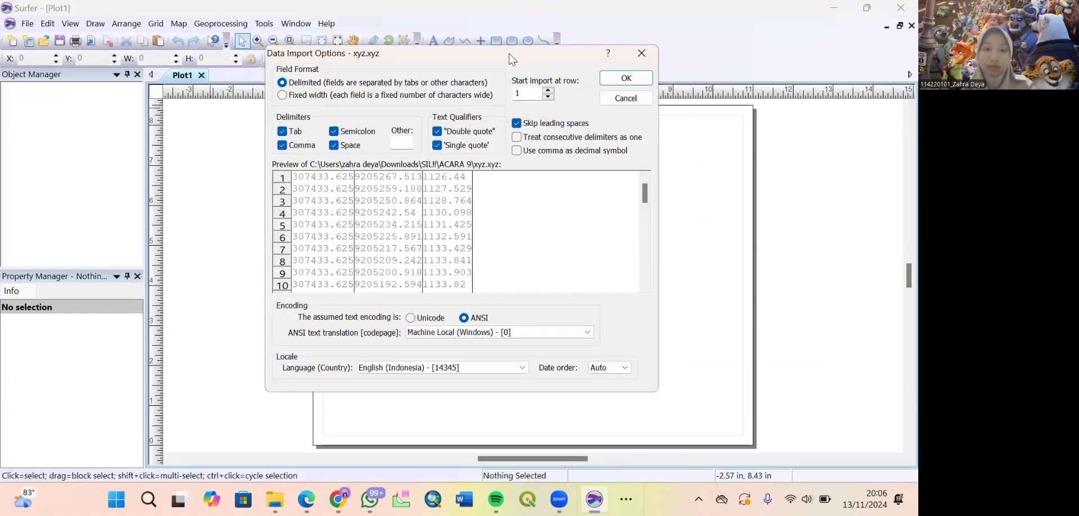
{"action": "left_click", "coordinate": [624, 100]}
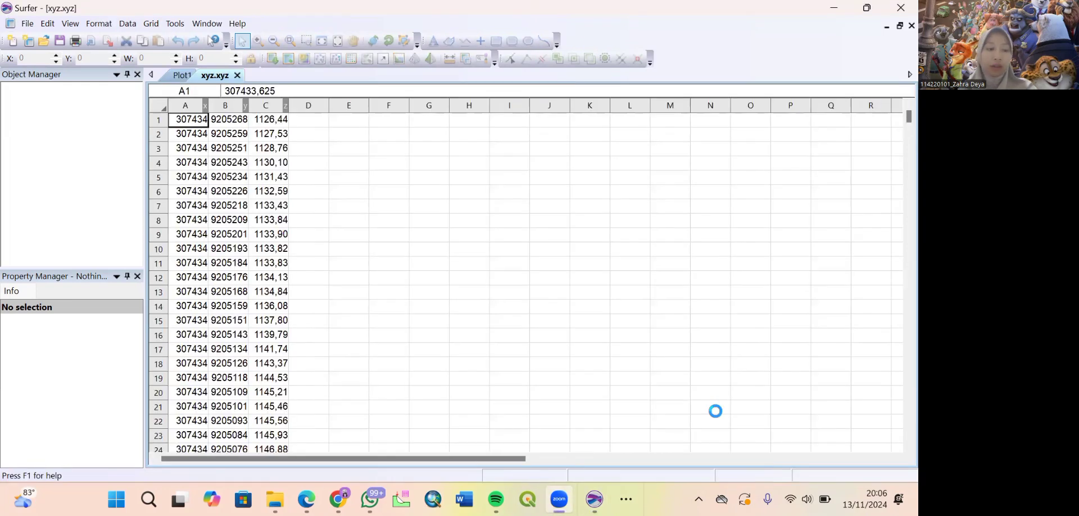
Save the worksheet as BLN in the ACARA 9 folder, using the BLN Golden Software Blanking (*.bln) format.
{"action": "left_click", "coordinate": [27, 23]}
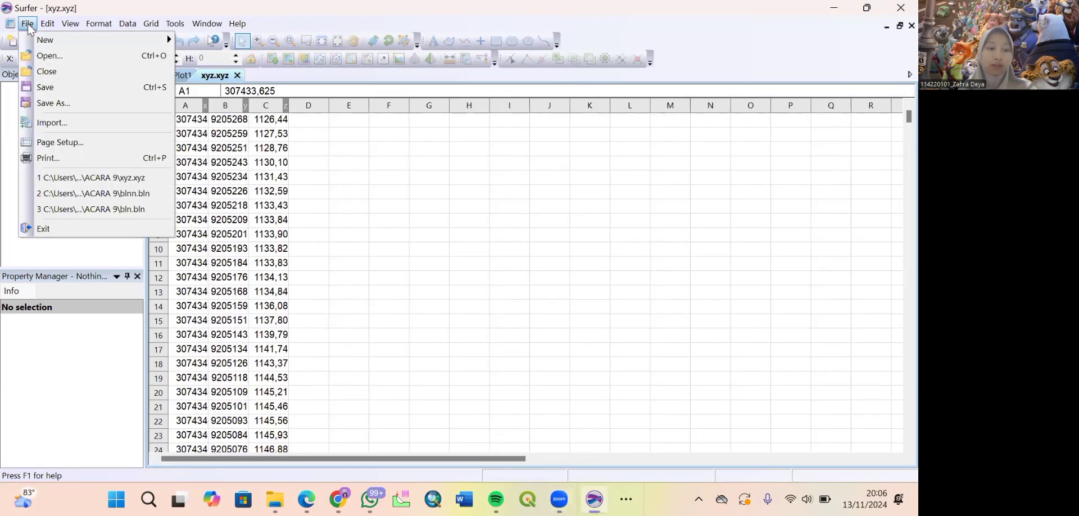
{"action": "mouse_move", "coordinate": [47, 23]}
{"action": "left_click", "coordinate": [56, 109]}
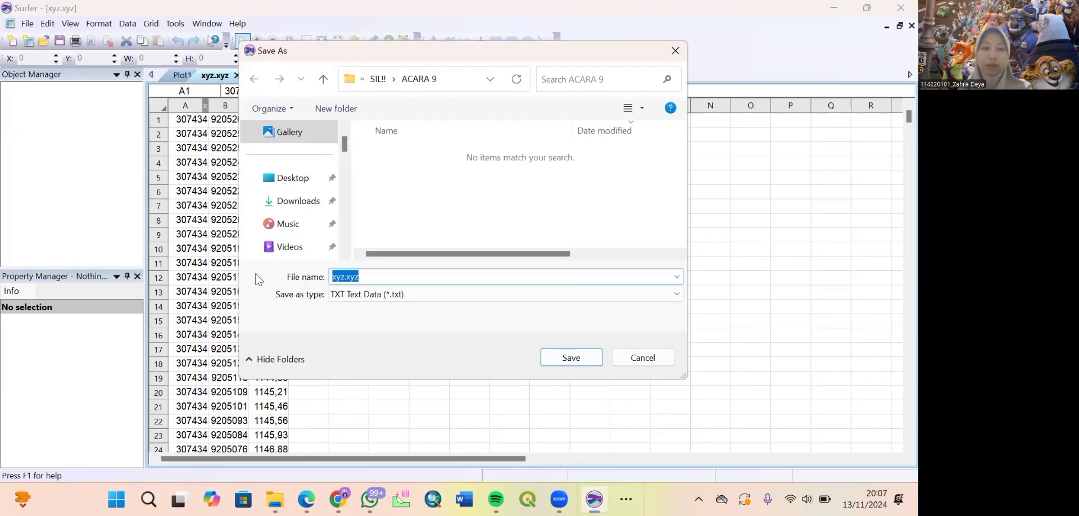
{"action": "key", "text": "Caps_Lock"}
{"action": "type", "text": "BLN"}
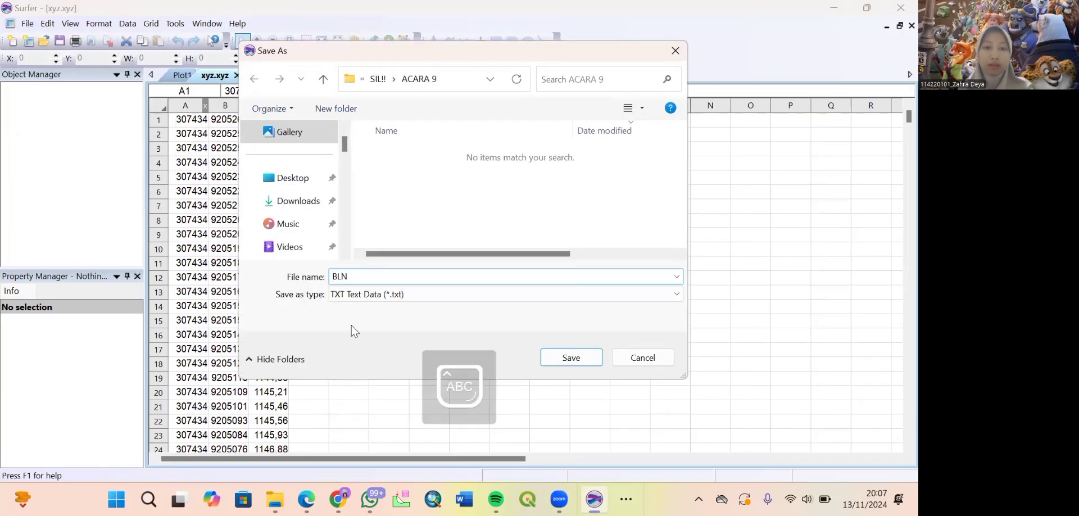
{"action": "left_click", "coordinate": [394, 294]}
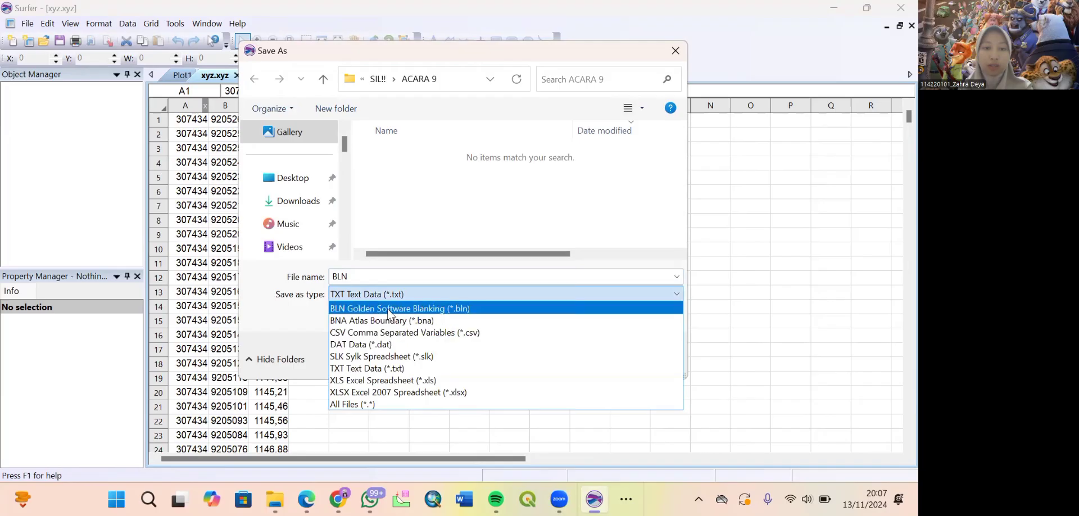
{"action": "left_click", "coordinate": [394, 308]}
{"action": "left_click", "coordinate": [563, 353]}
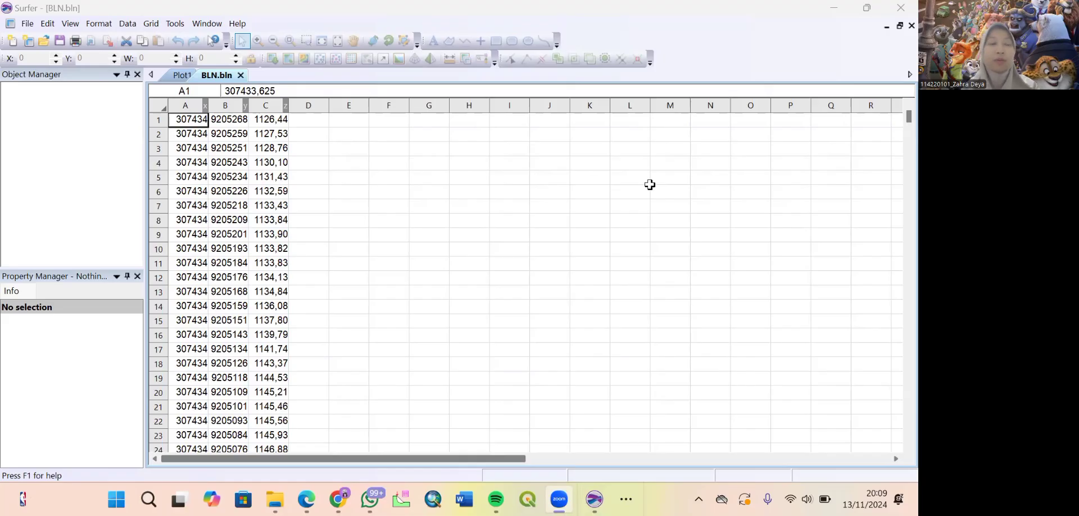
Grid the BLN.bln data from Plot1 with the Nearest Neighbor method, outputting BLN.grd in ACARA 9.
{"action": "left_click", "coordinate": [181, 75]}
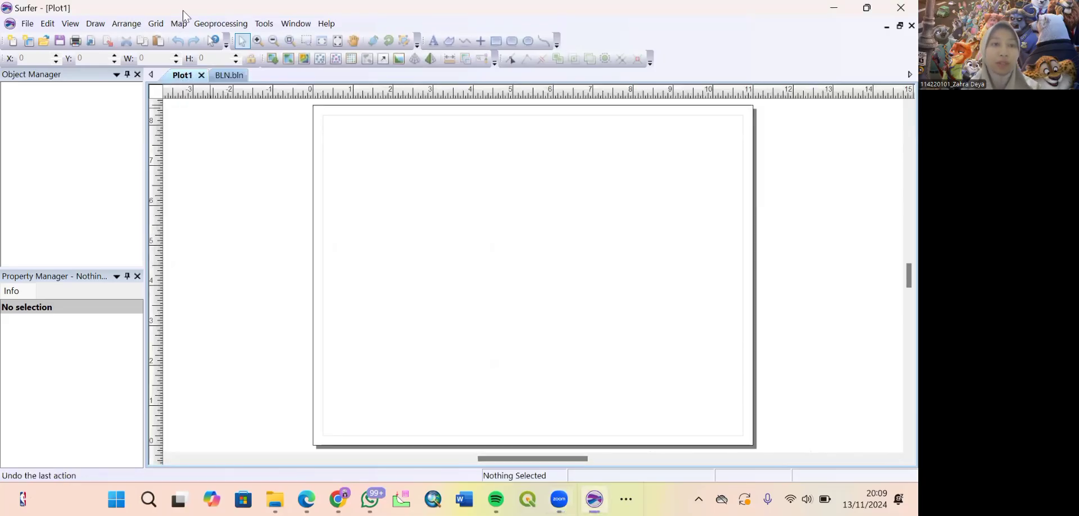
{"action": "left_click", "coordinate": [156, 23]}
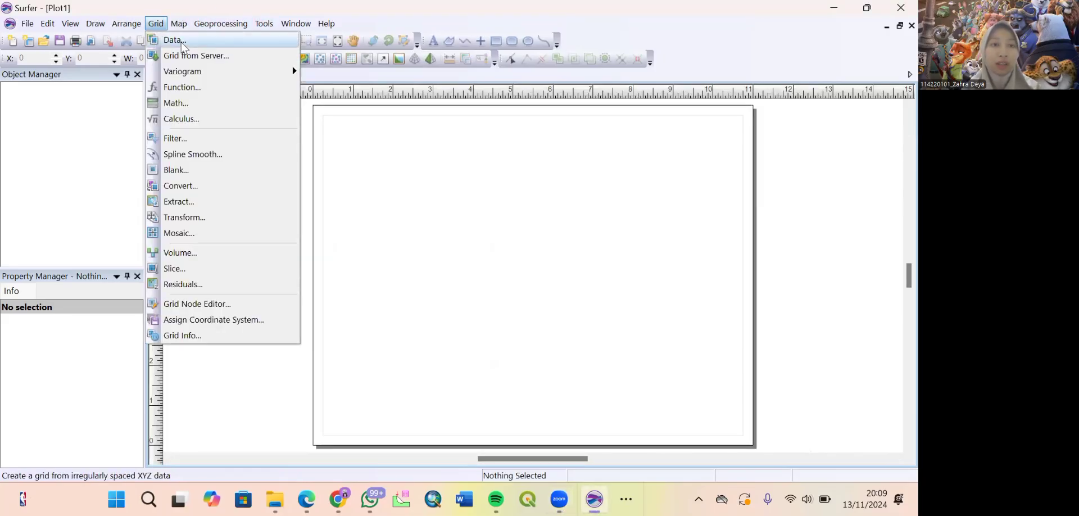
{"action": "left_click", "coordinate": [177, 39]}
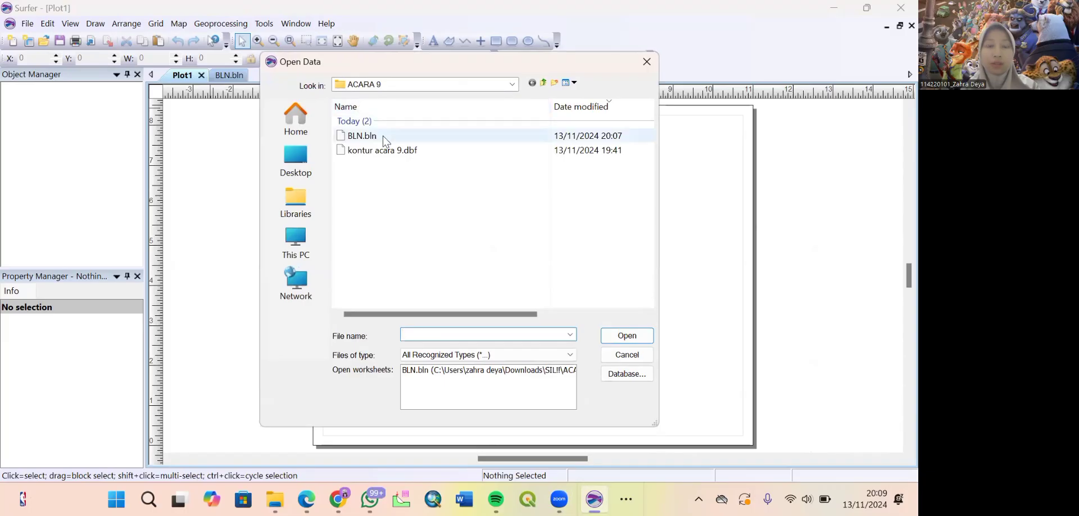
{"action": "left_click", "coordinate": [386, 141]}
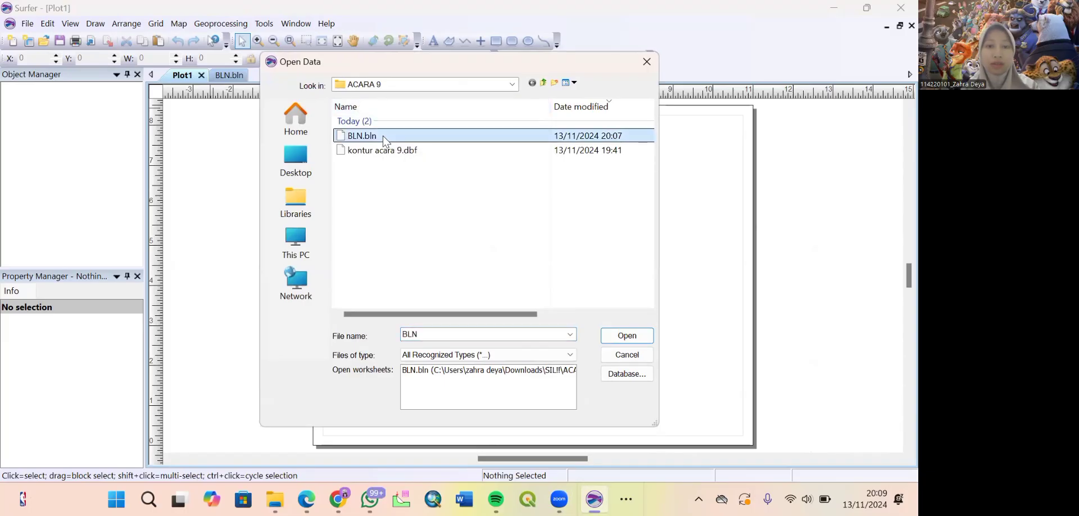
{"action": "left_click", "coordinate": [627, 337]}
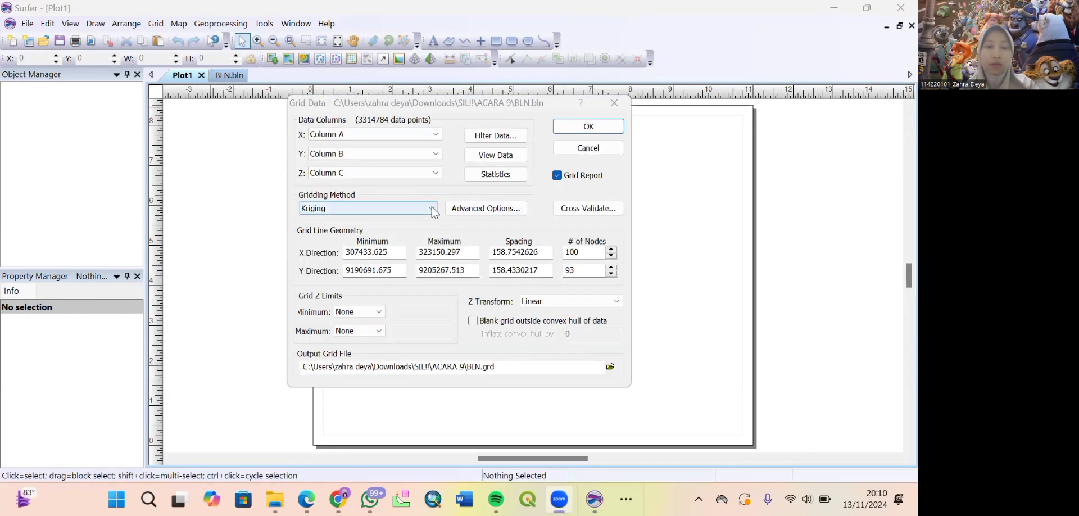
{"action": "left_click", "coordinate": [432, 209]}
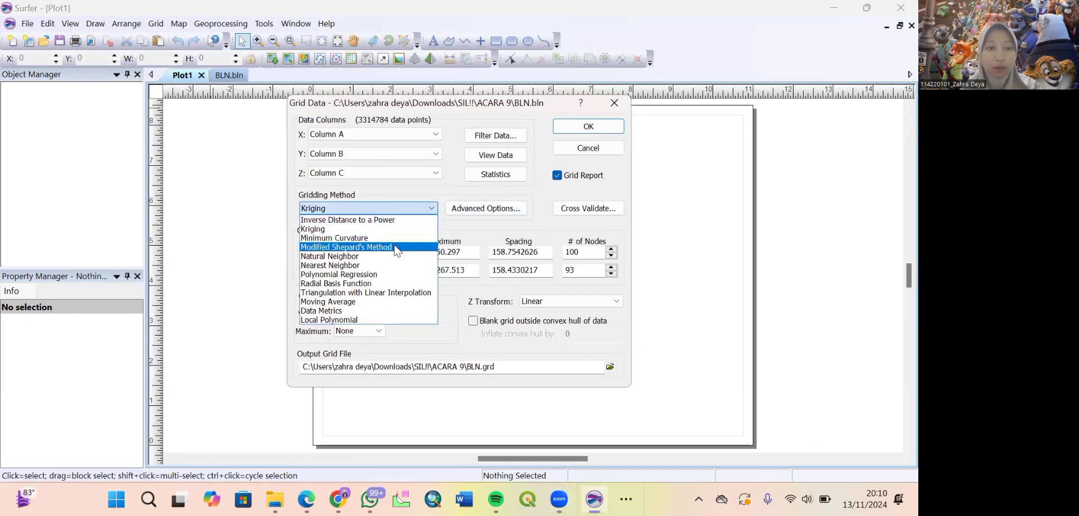
{"action": "left_click", "coordinate": [393, 265]}
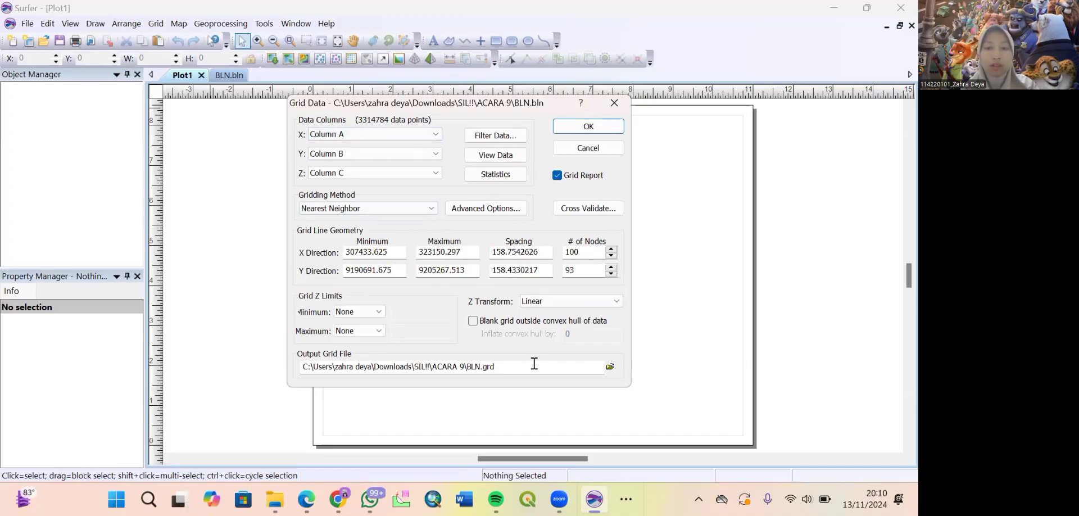
{"action": "left_click", "coordinate": [600, 130]}
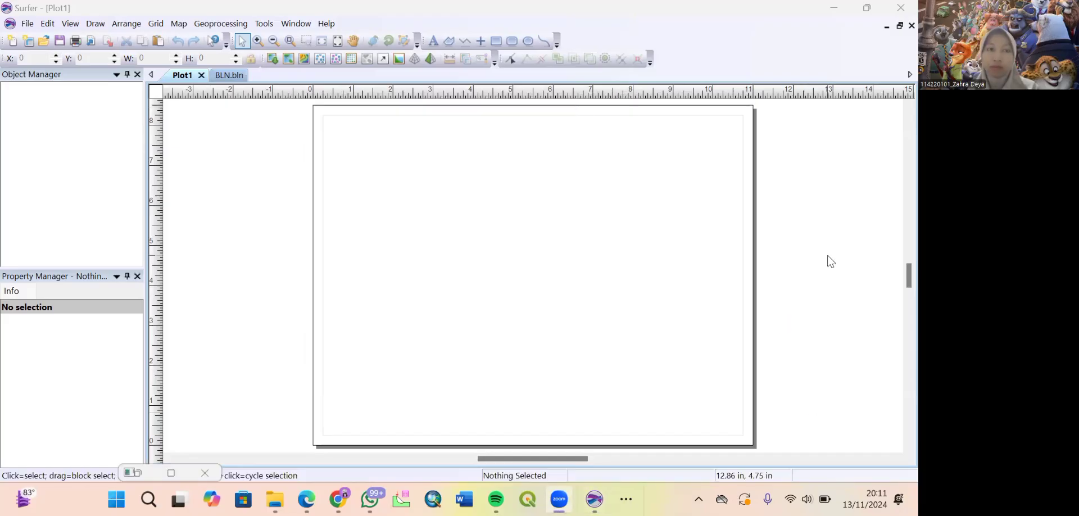
Create a contour map from the BLN grid, shrunk to about 3.7 by 3.2 in and placed in the page's upper-right corner.
{"action": "left_click", "coordinate": [304, 60]}
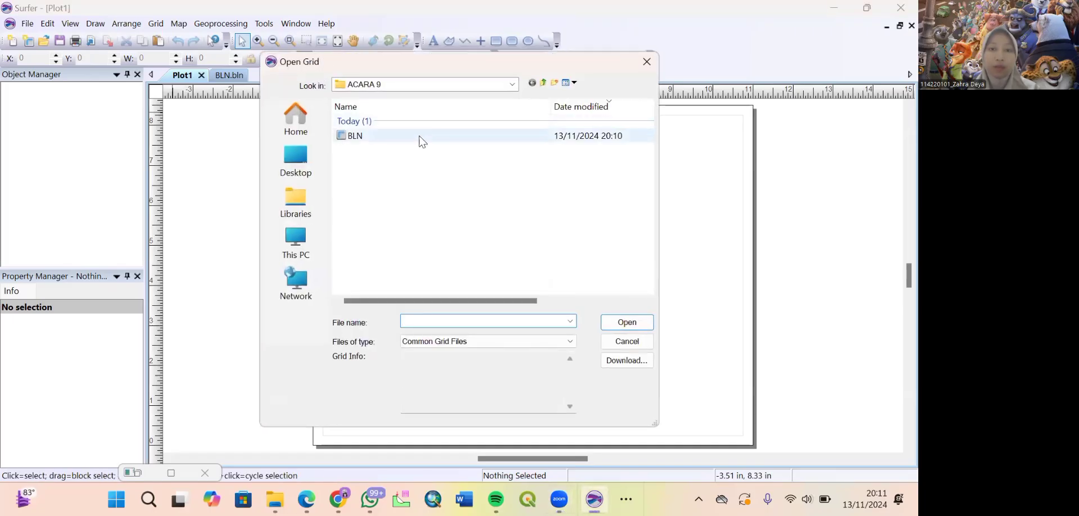
{"action": "left_click", "coordinate": [422, 136]}
{"action": "left_click", "coordinate": [628, 322]}
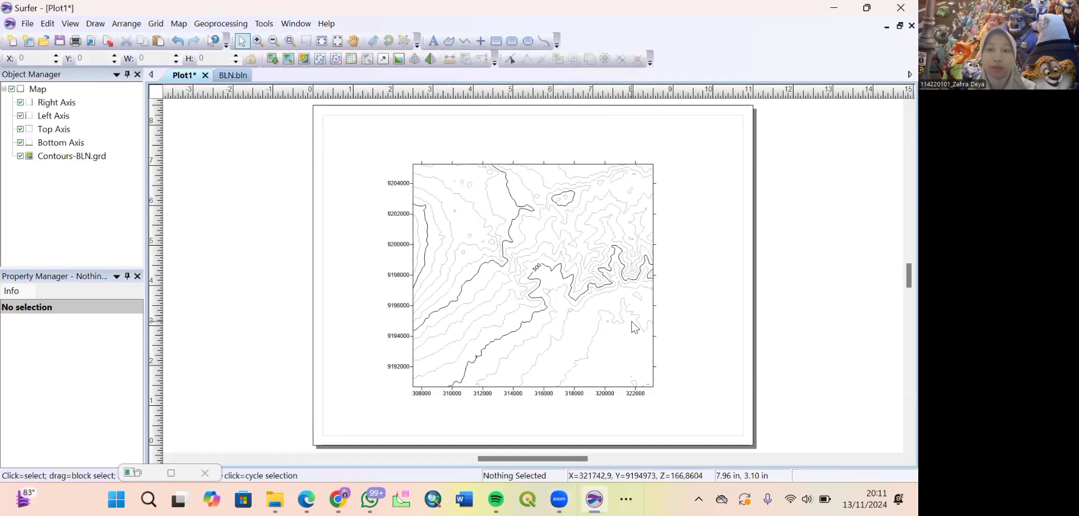
{"action": "left_click", "coordinate": [494, 351]}
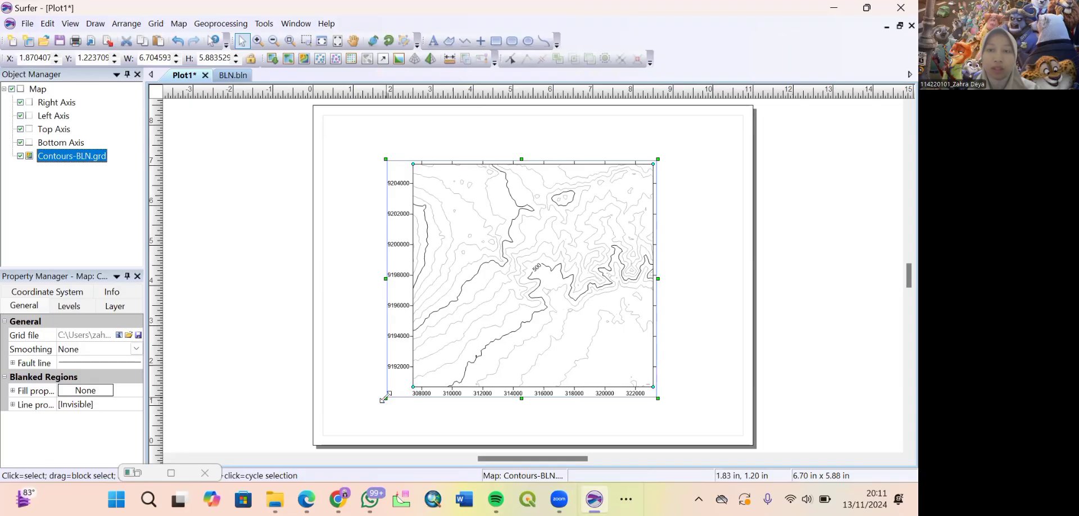
{"action": "left_click_drag", "start_coordinate": [385, 397], "coordinate": [504, 293]}
{"action": "left_click_drag", "start_coordinate": [602, 226], "coordinate": [684, 187]}
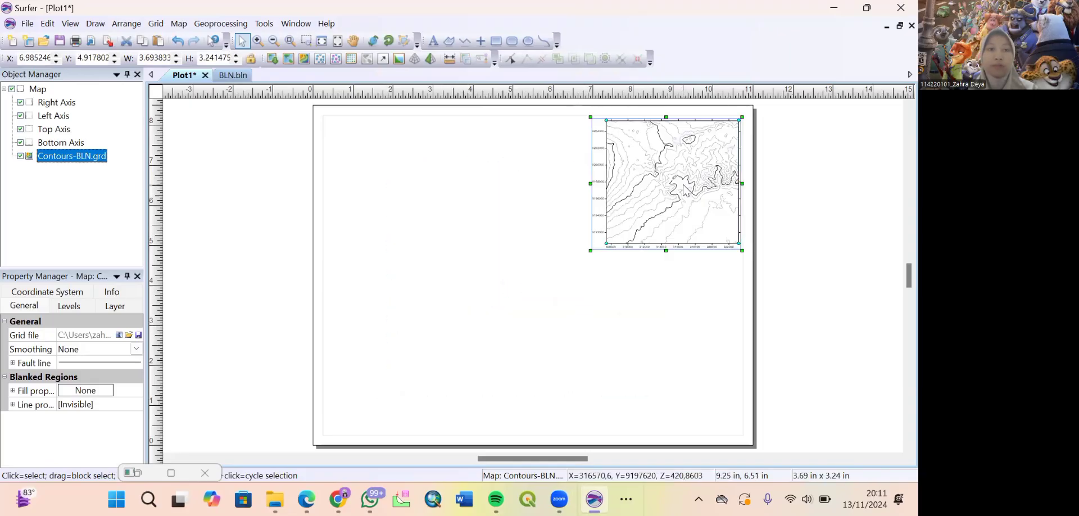
Add a 3D surface map of the BLN grid to the plot.
{"action": "left_click", "coordinate": [430, 61]}
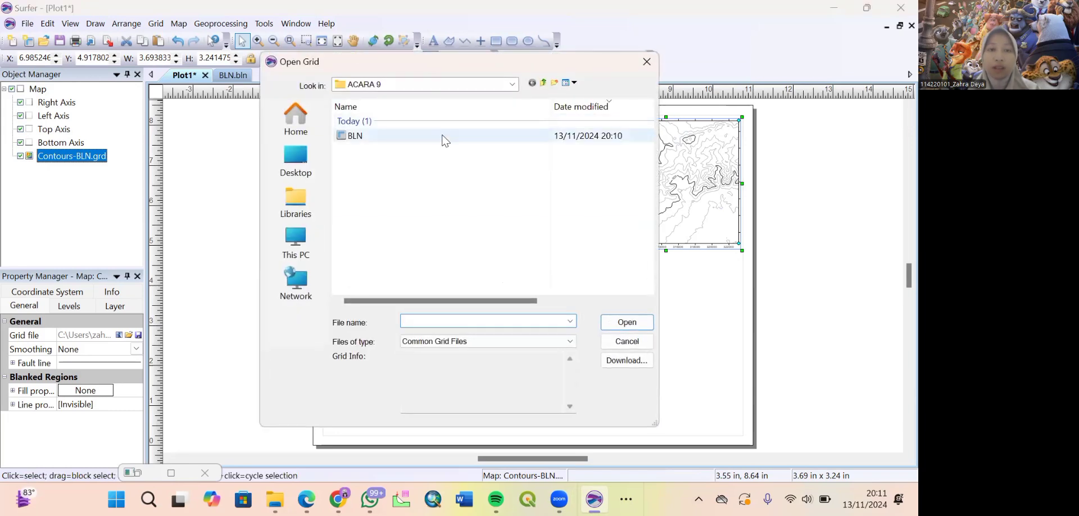
{"action": "left_click", "coordinate": [444, 136]}
{"action": "left_click", "coordinate": [625, 322]}
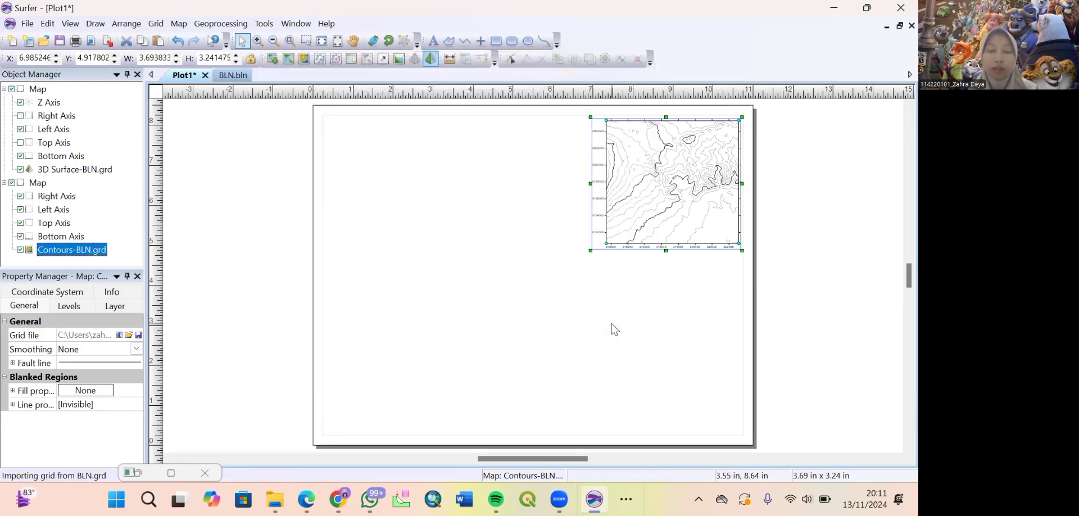
{"action": "left_click", "coordinate": [512, 305]}
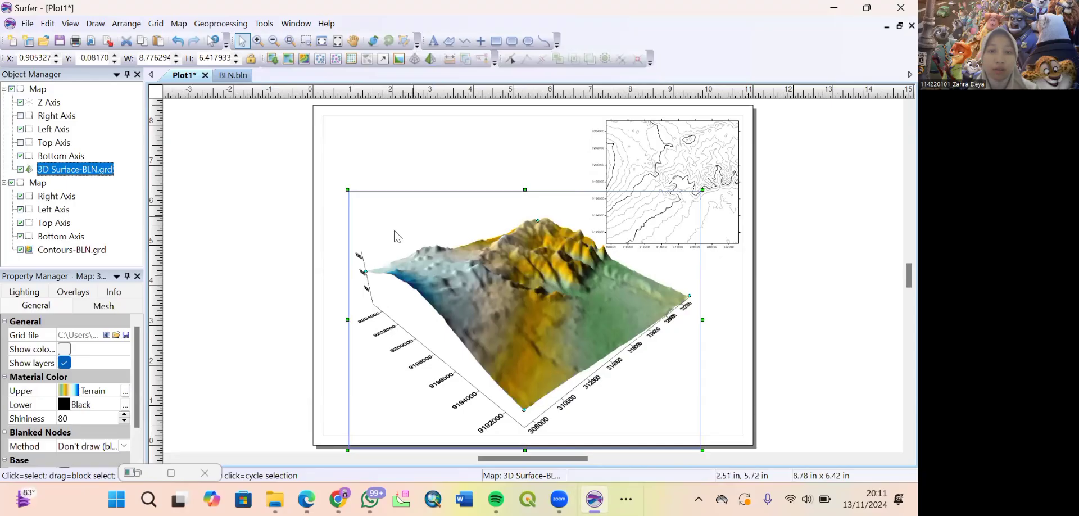
{"action": "left_click", "coordinate": [264, 183]}
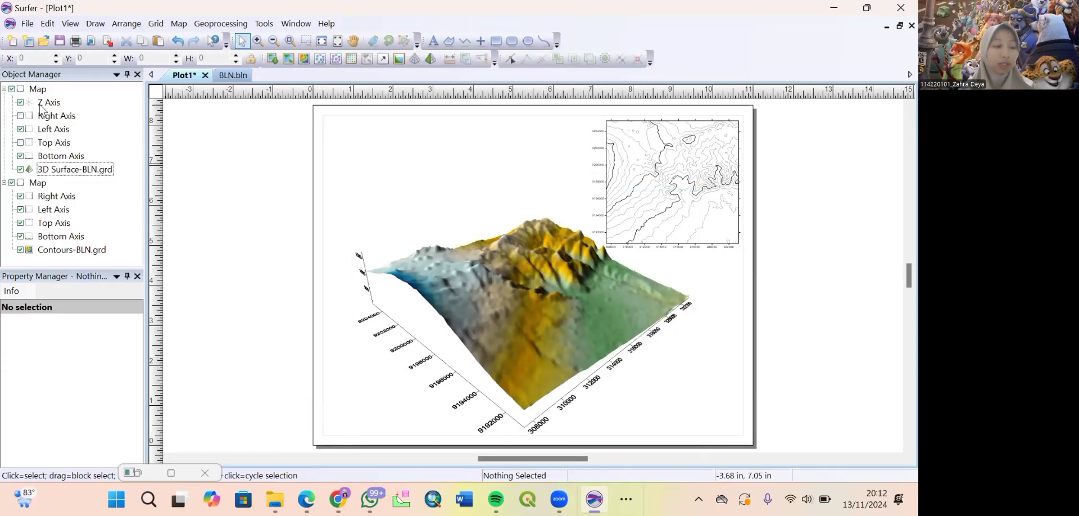
Set the 3D surface map's Z axis to the XZ plane and its label font to Times New Roman.
{"action": "left_click", "coordinate": [45, 103]}
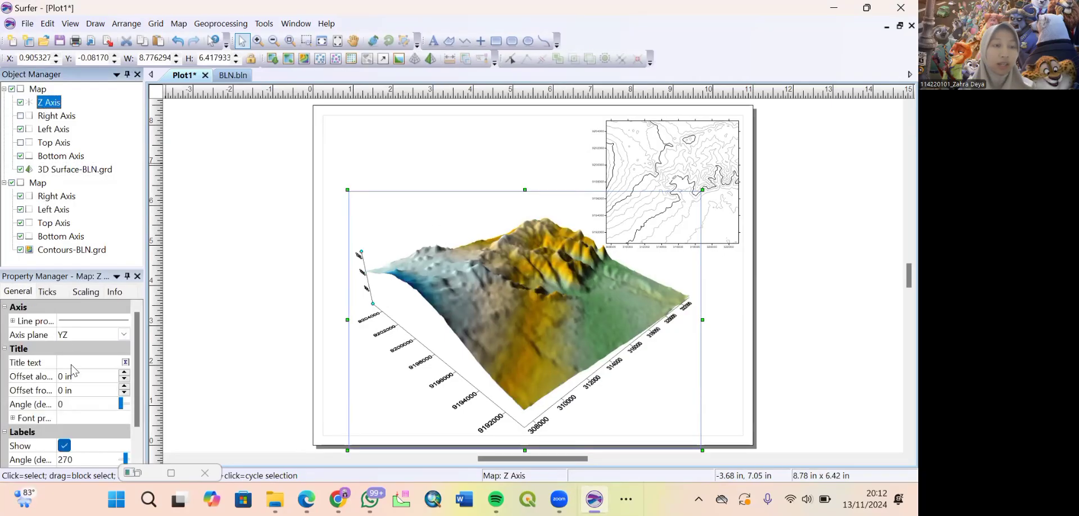
{"action": "left_click", "coordinate": [92, 335]}
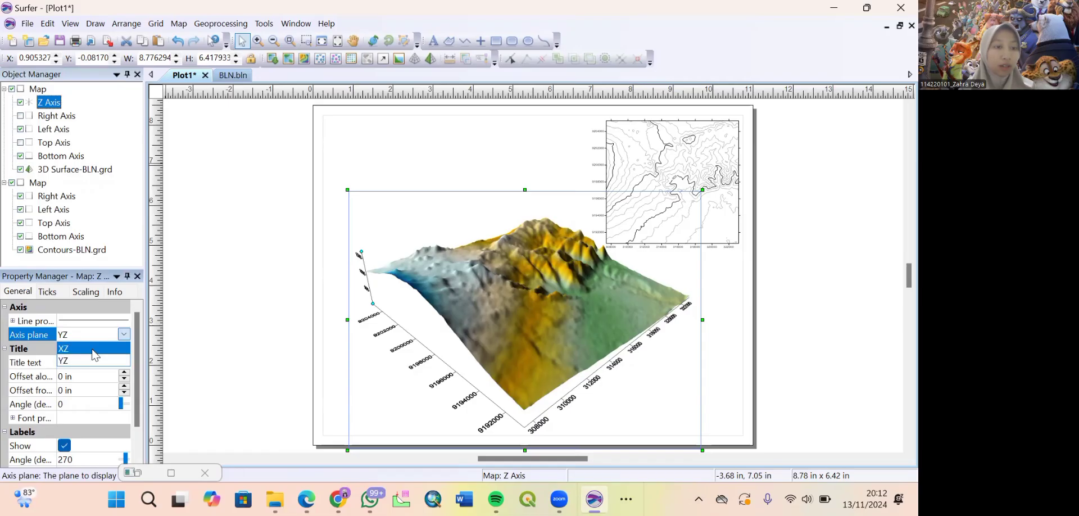
{"action": "left_click", "coordinate": [93, 349]}
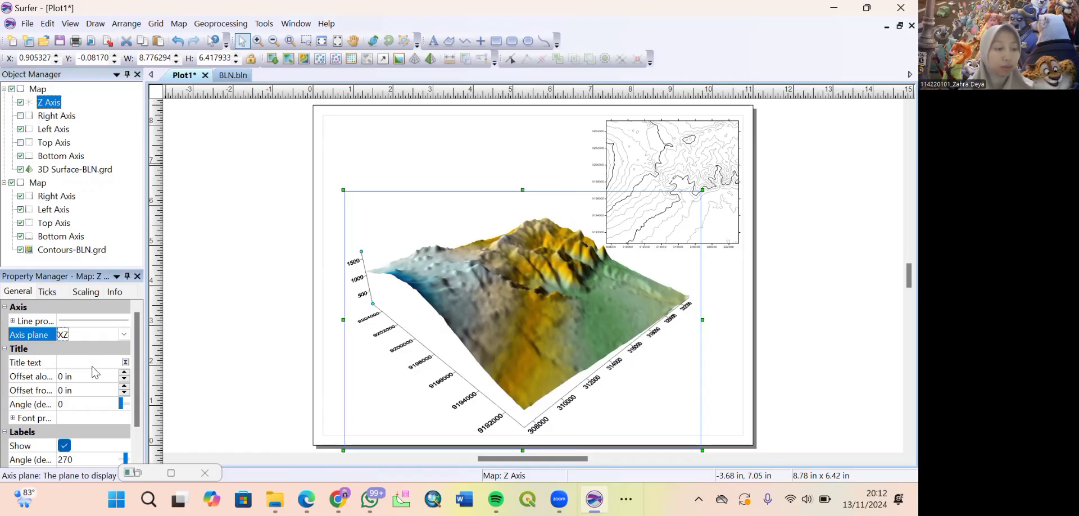
{"action": "scroll", "coordinate": [139, 359], "scroll_direction": "down", "scroll_amount": 1}
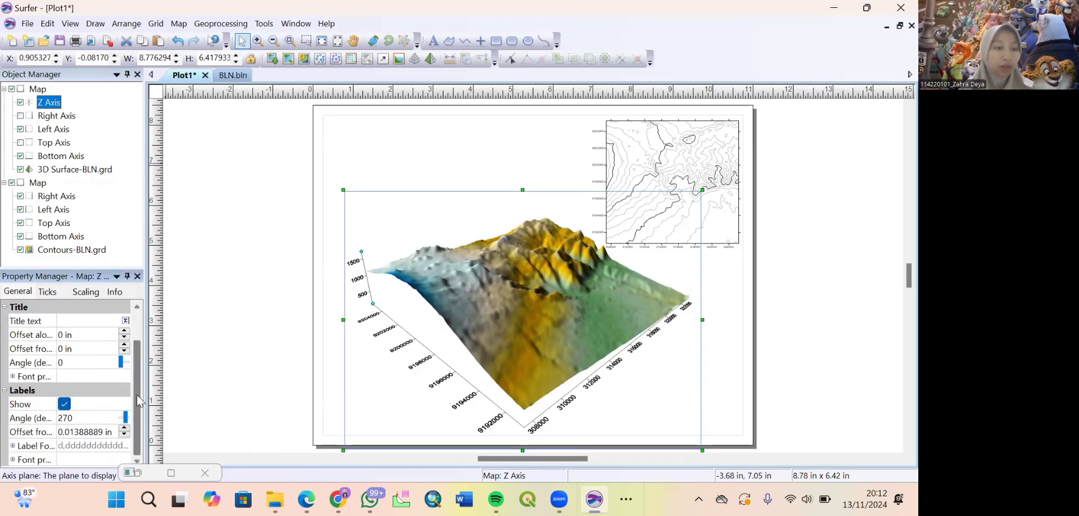
{"action": "left_click", "coordinate": [13, 458]}
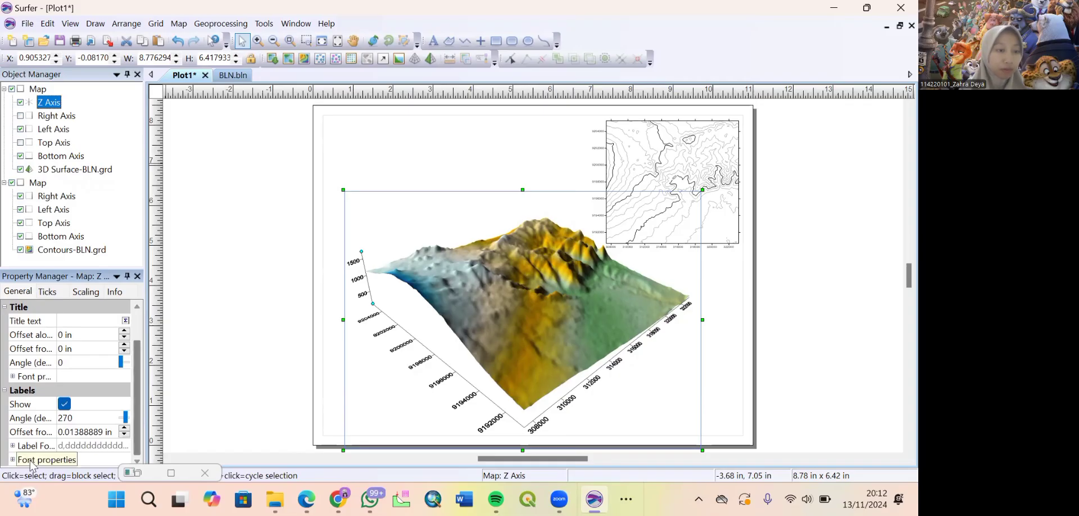
{"action": "left_click", "coordinate": [12, 459]}
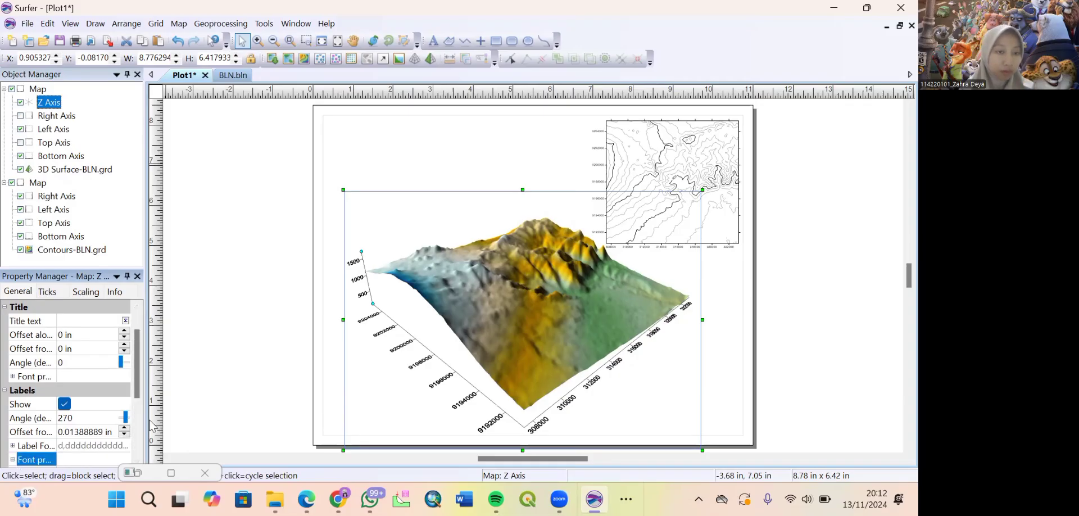
{"action": "scroll", "coordinate": [98, 340], "scroll_direction": "down", "scroll_amount": 3}
{"action": "left_click", "coordinate": [99, 340]}
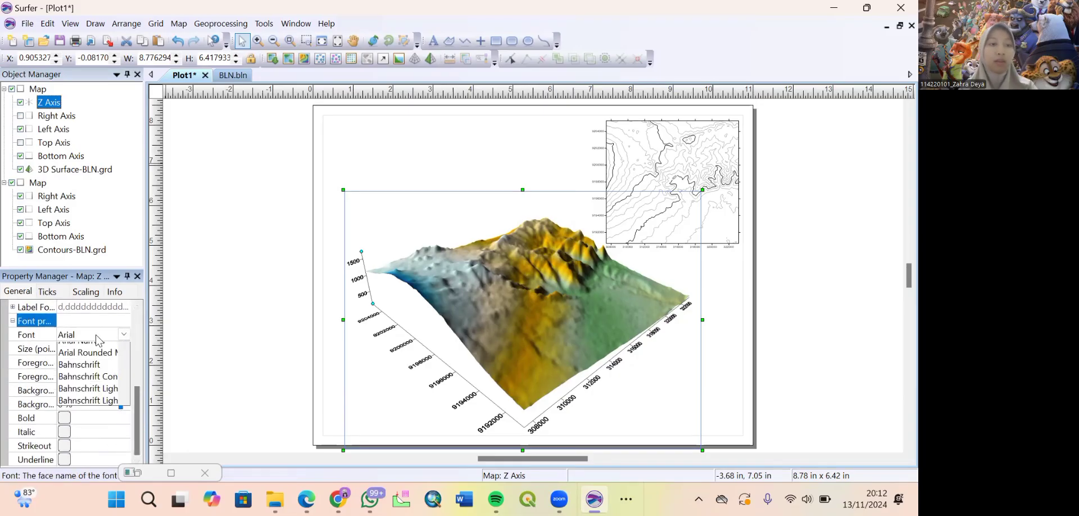
{"action": "type", "text": "ti"}
{"action": "key", "text": "Return"}
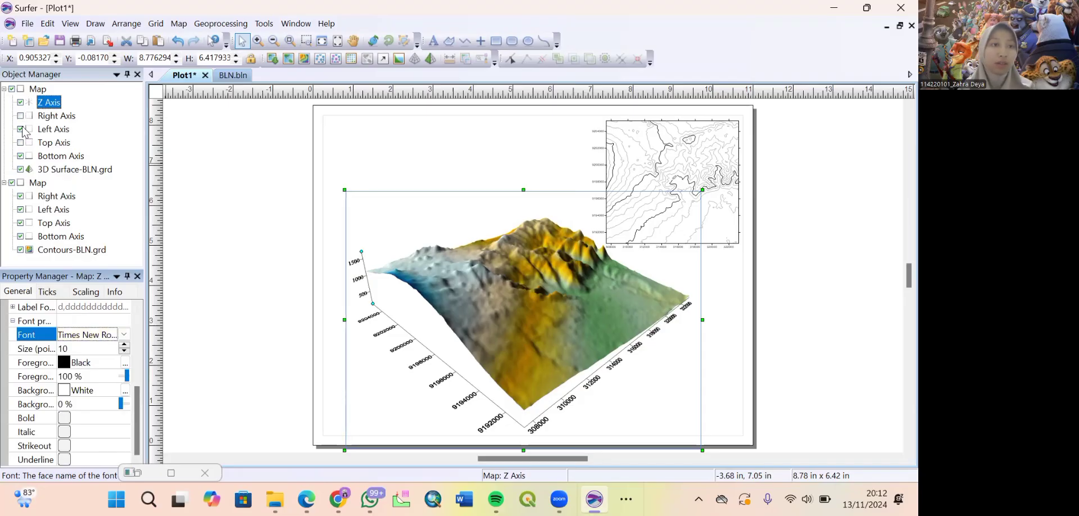
Set the label font of the 3D surface map's left axis to Times New Roman.
{"action": "left_click", "coordinate": [53, 129]}
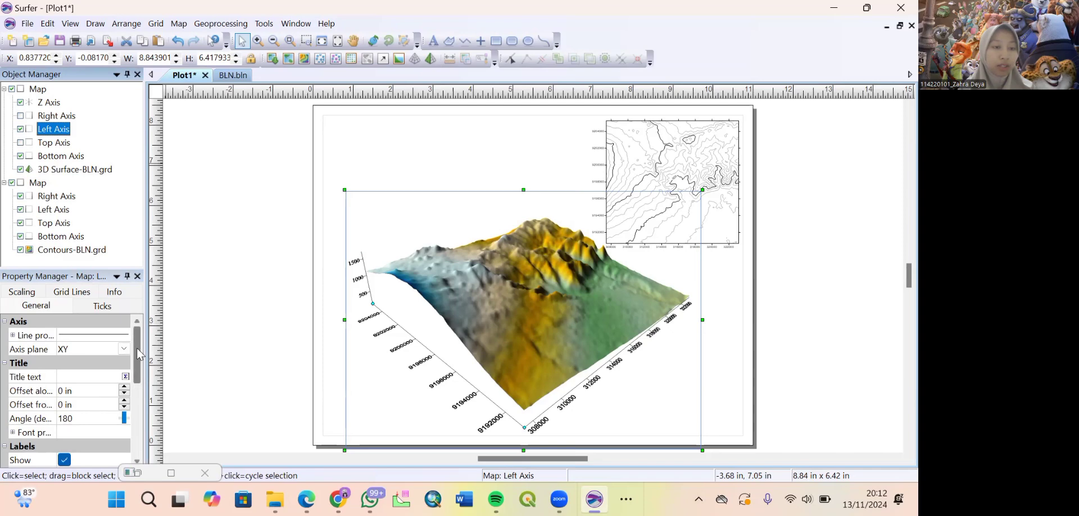
{"action": "left_click_drag", "start_coordinate": [137, 354], "coordinate": [136, 419]}
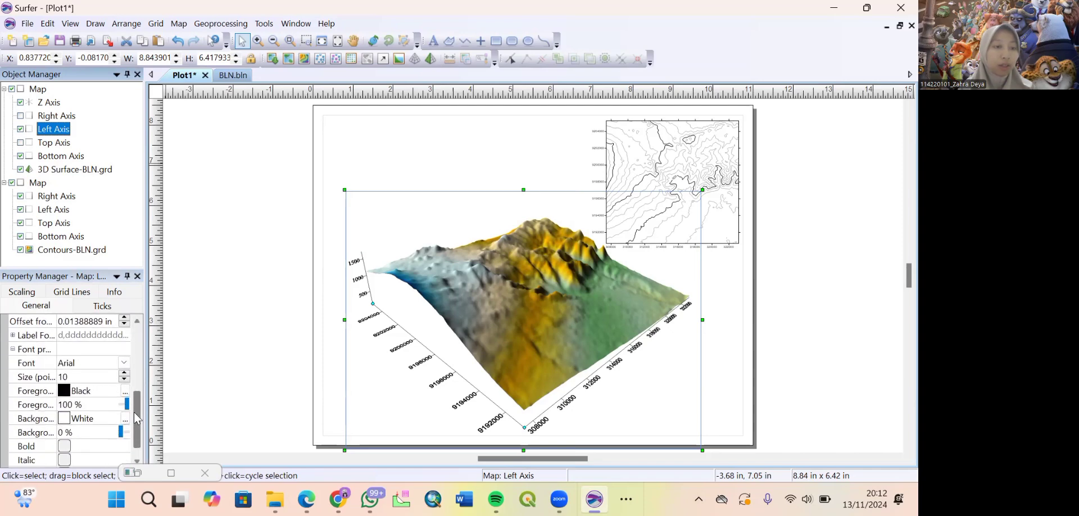
{"action": "left_click", "coordinate": [109, 369]}
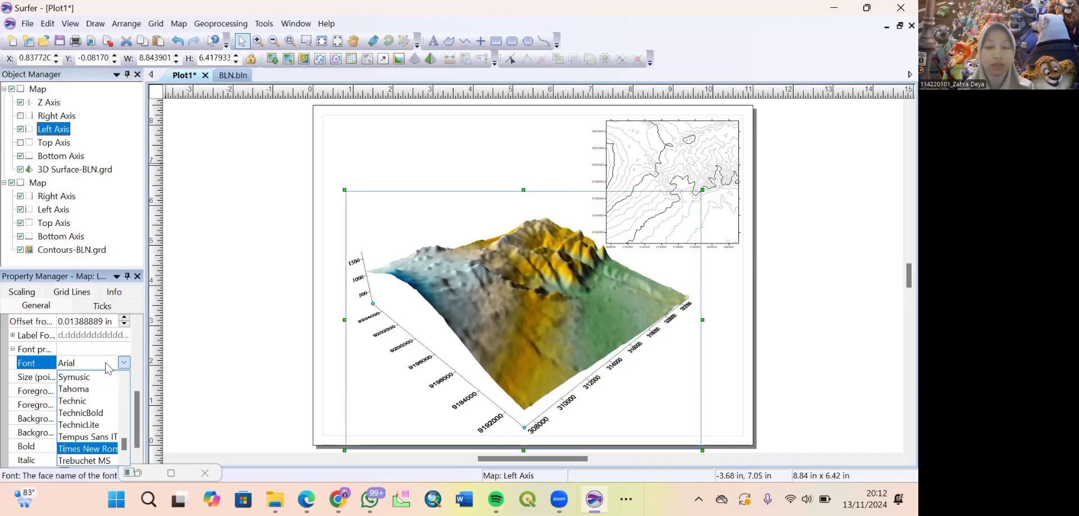
{"action": "key", "text": "Return"}
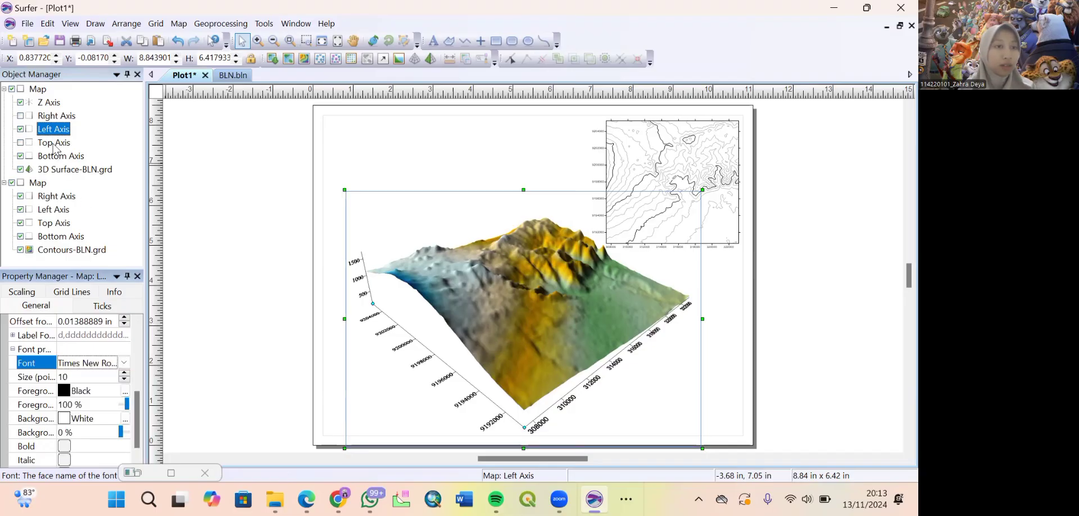
Set the label font of the 3D surface map's bottom axis to Times New Roman.
{"action": "left_click", "coordinate": [56, 157]}
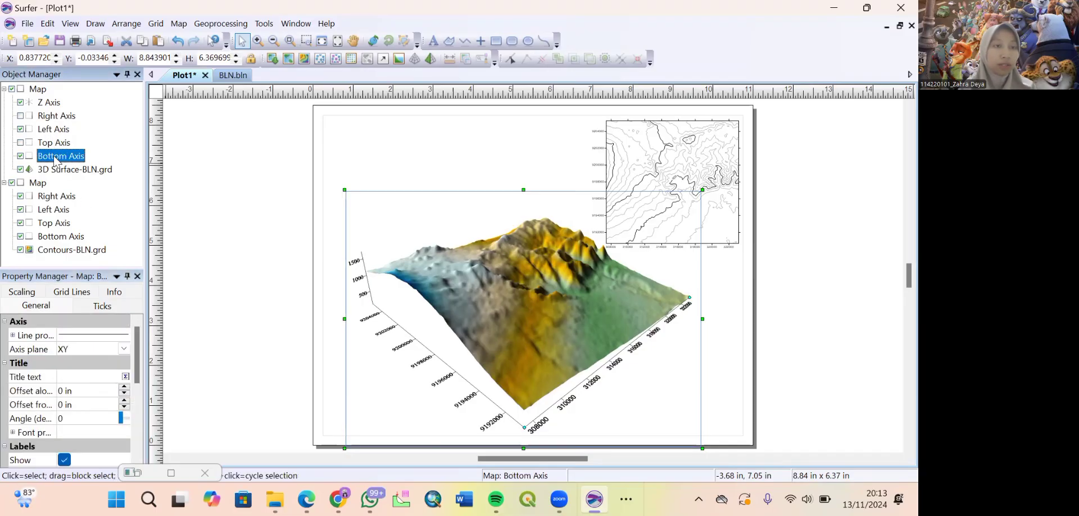
{"action": "left_click_drag", "start_coordinate": [137, 372], "coordinate": [138, 415]}
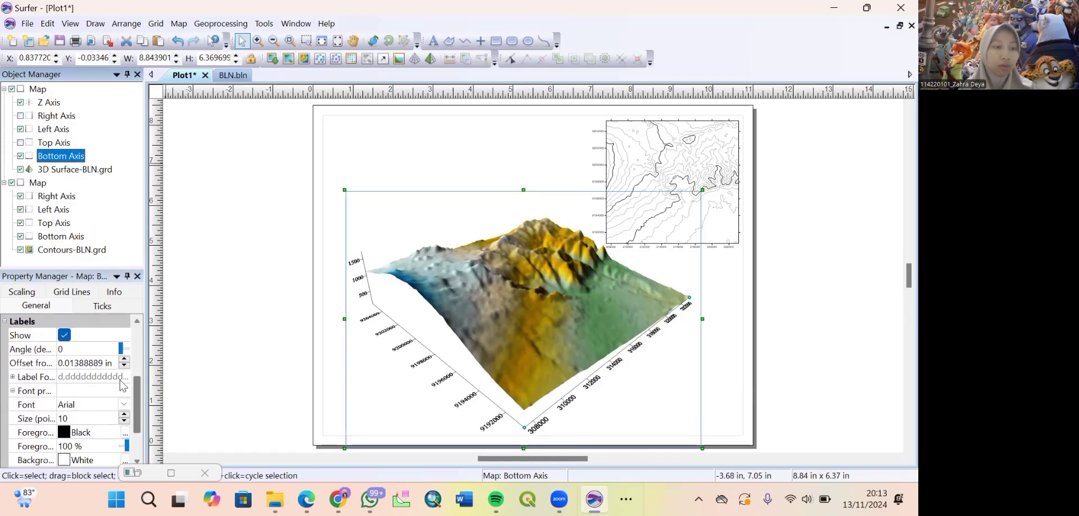
{"action": "left_click", "coordinate": [77, 409]}
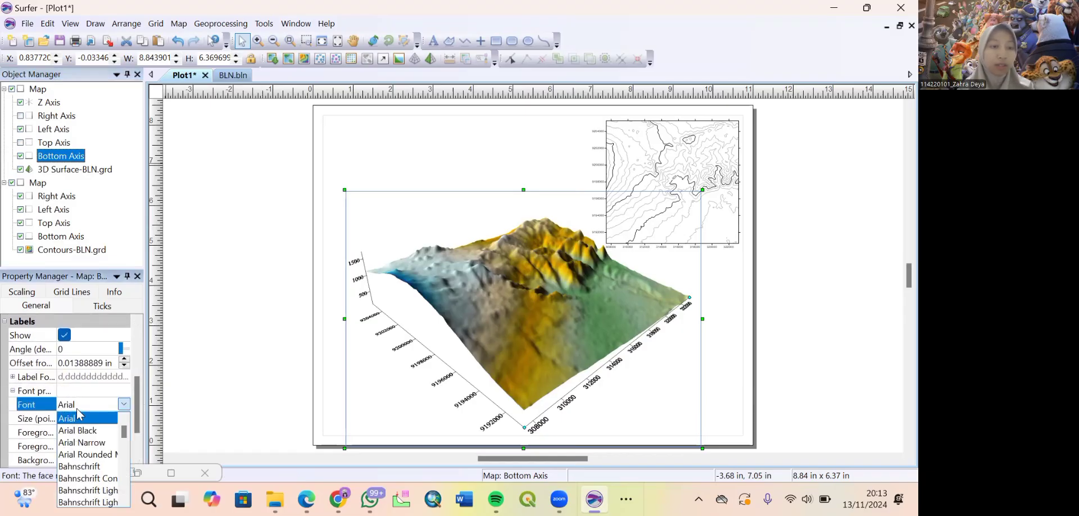
{"action": "type", "text": "ti"}
{"action": "key", "text": "Return"}
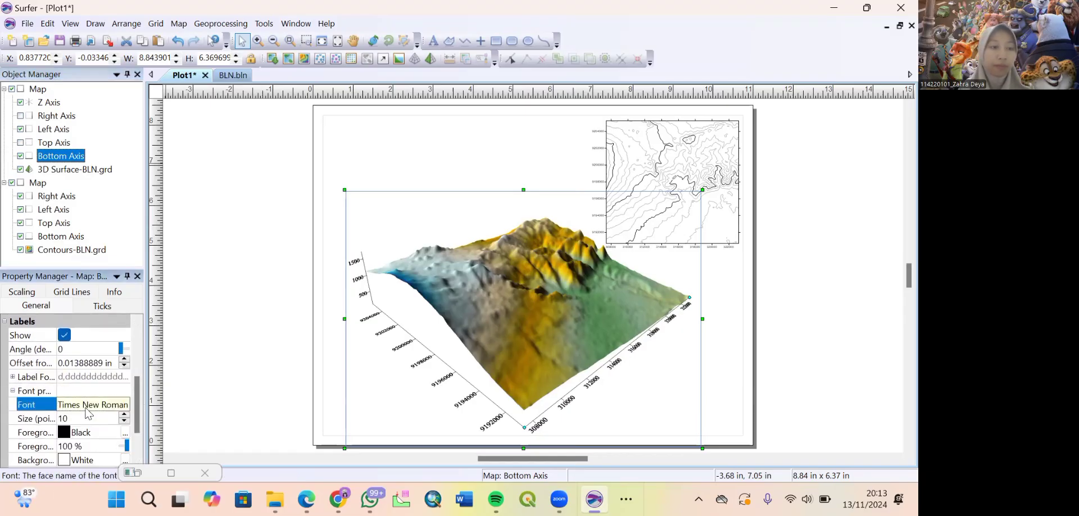
Show the 3D surface's color scale, then shrink the surface map to about 7.27 by 5.23 in and shift it slightly up and left.
{"action": "left_click", "coordinate": [76, 172]}
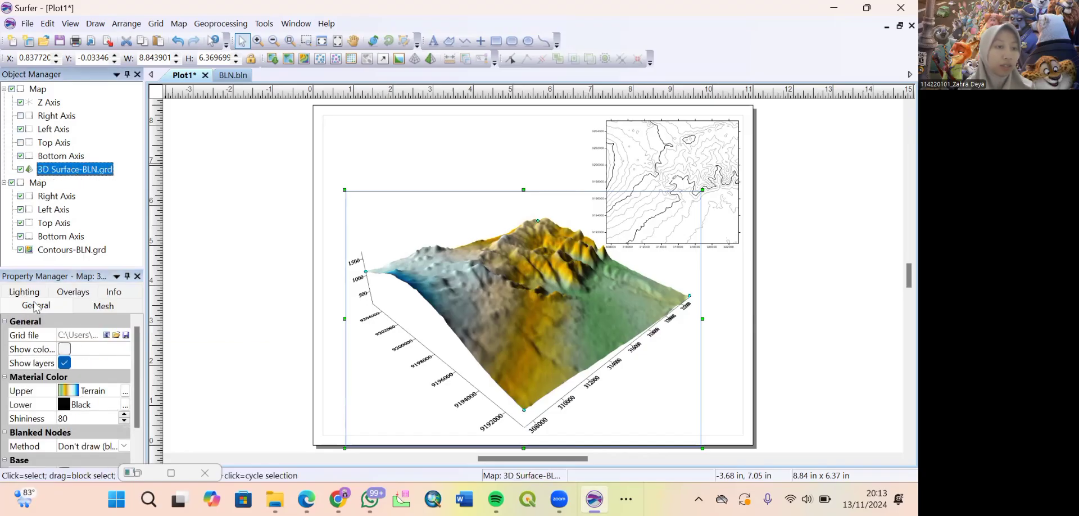
{"action": "left_click", "coordinate": [64, 349]}
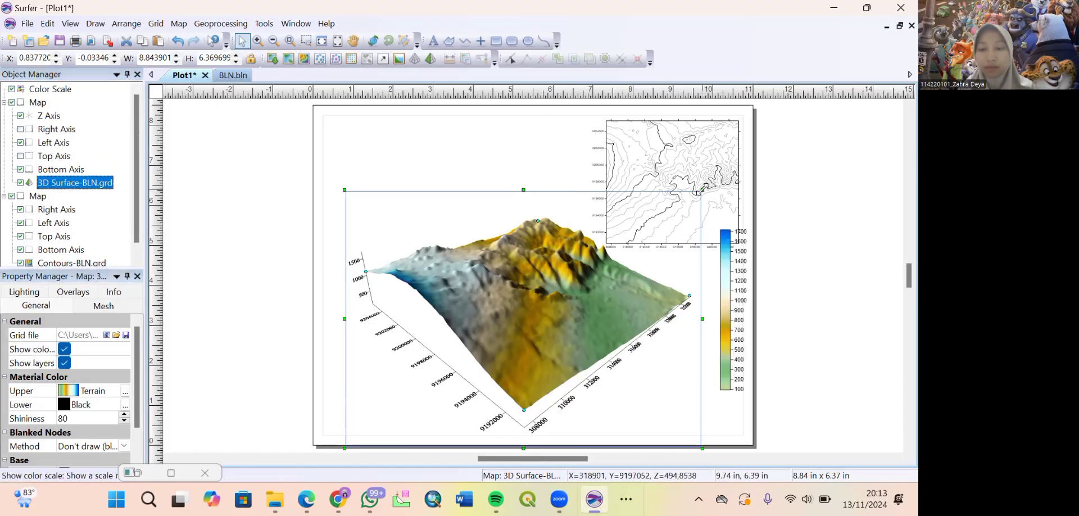
{"action": "left_click_drag", "start_coordinate": [704, 190], "coordinate": [639, 236]}
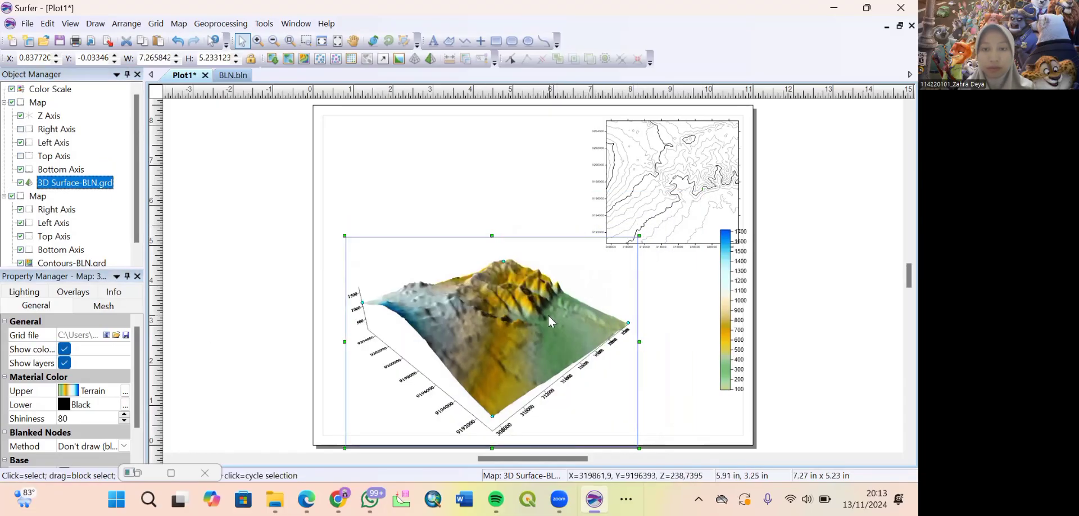
{"action": "left_click_drag", "start_coordinate": [545, 312], "coordinate": [537, 295]}
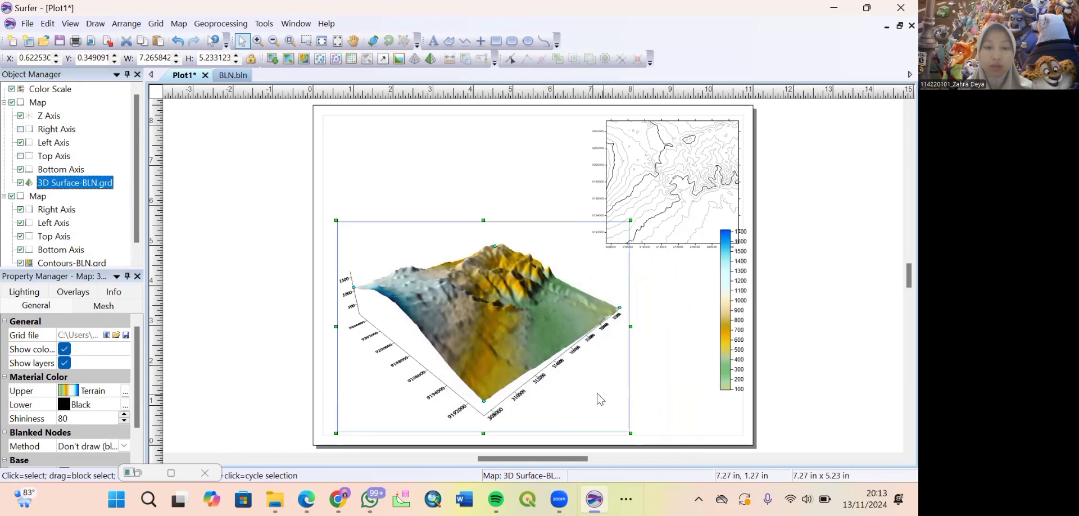
Set the 3D surface's upper material color to Rainbow and show its base.
{"action": "left_click", "coordinate": [101, 392]}
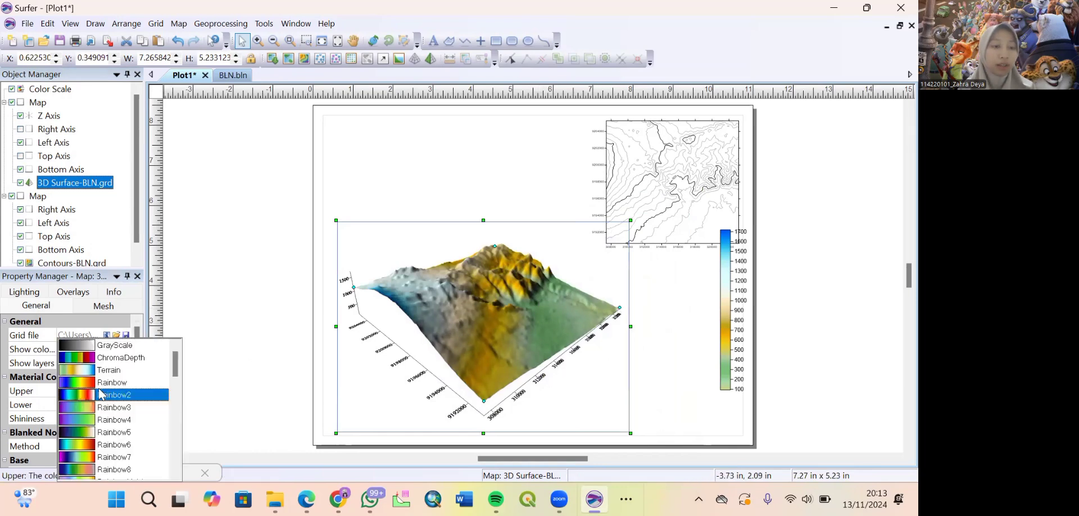
{"action": "left_click", "coordinate": [103, 383]}
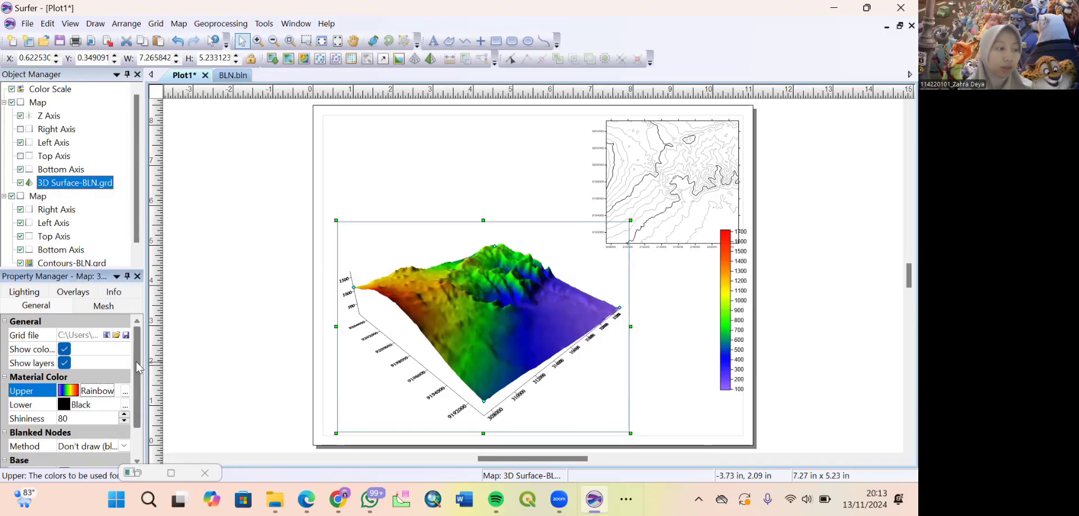
{"action": "left_click_drag", "start_coordinate": [135, 362], "coordinate": [138, 395]}
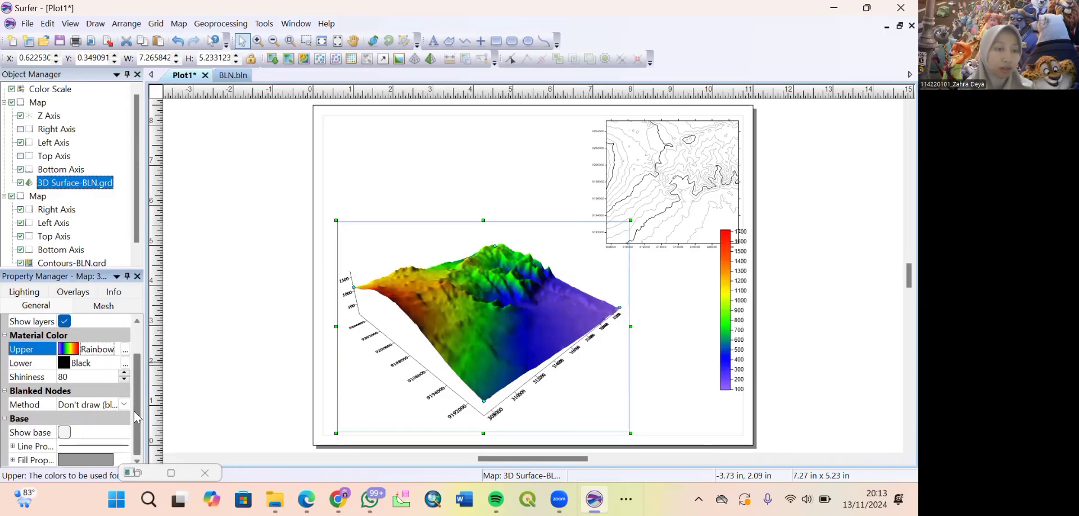
{"action": "left_click", "coordinate": [64, 432]}
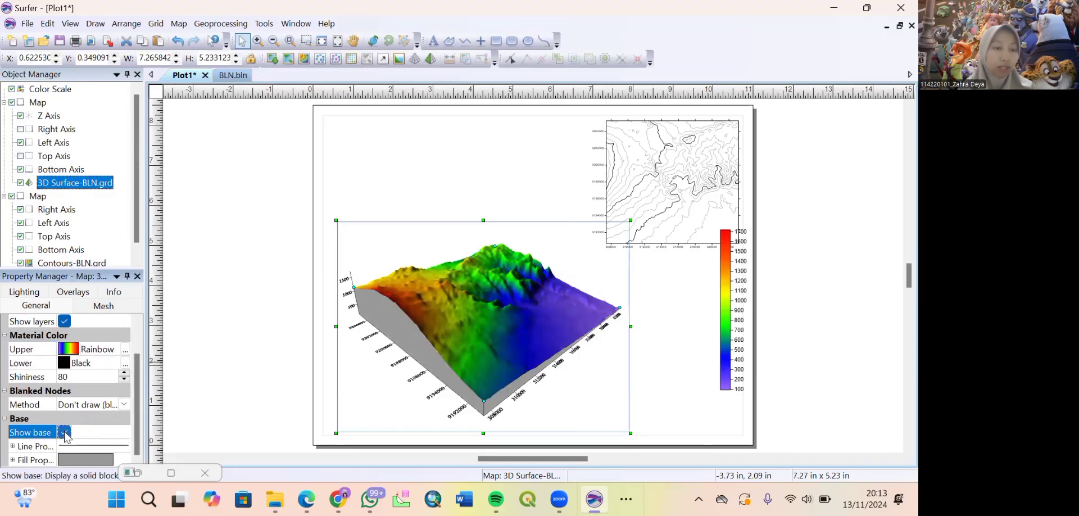
Set the fill color of the 3D surface's base to Brown and select the color scale.
{"action": "left_click", "coordinate": [91, 460]}
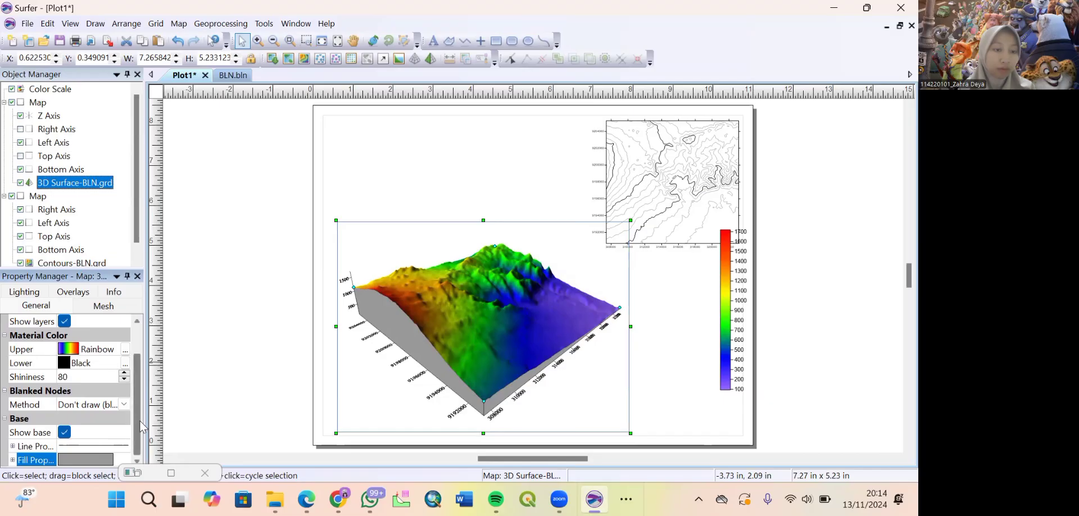
{"action": "left_click", "coordinate": [12, 460]}
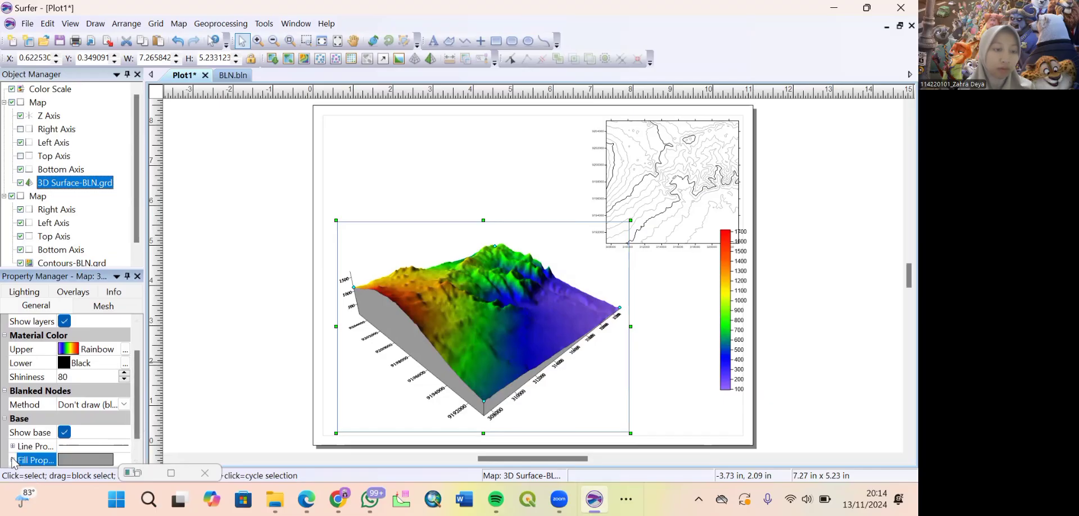
{"action": "double_click", "coordinate": [66, 458]}
{"action": "double_click", "coordinate": [89, 448]}
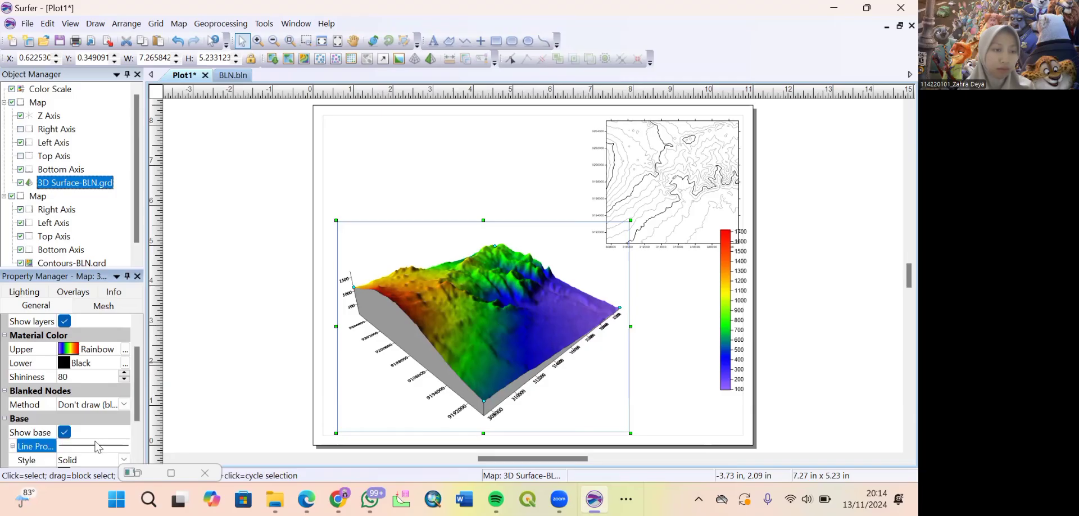
{"action": "left_click_drag", "start_coordinate": [136, 409], "coordinate": [138, 444]}
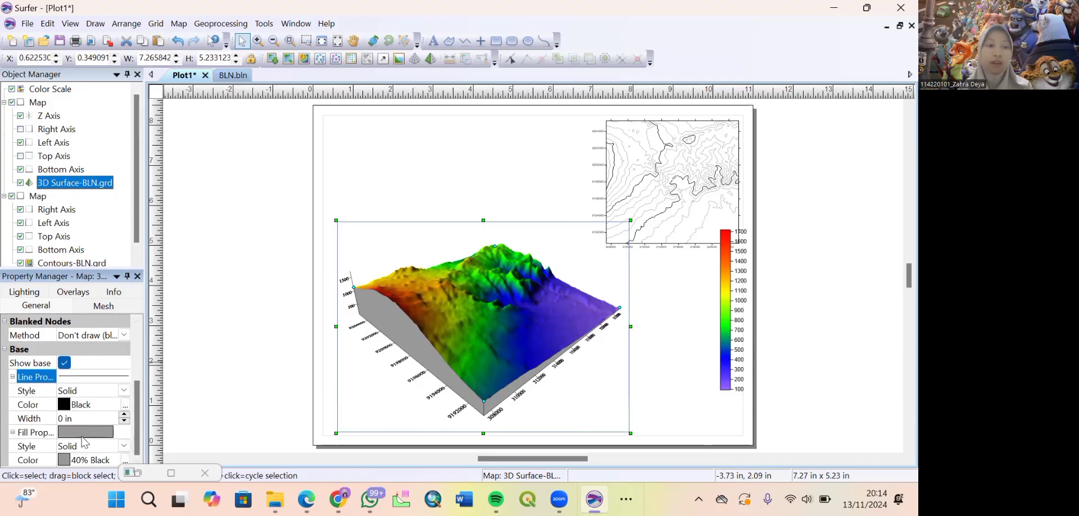
{"action": "left_click", "coordinate": [83, 459]}
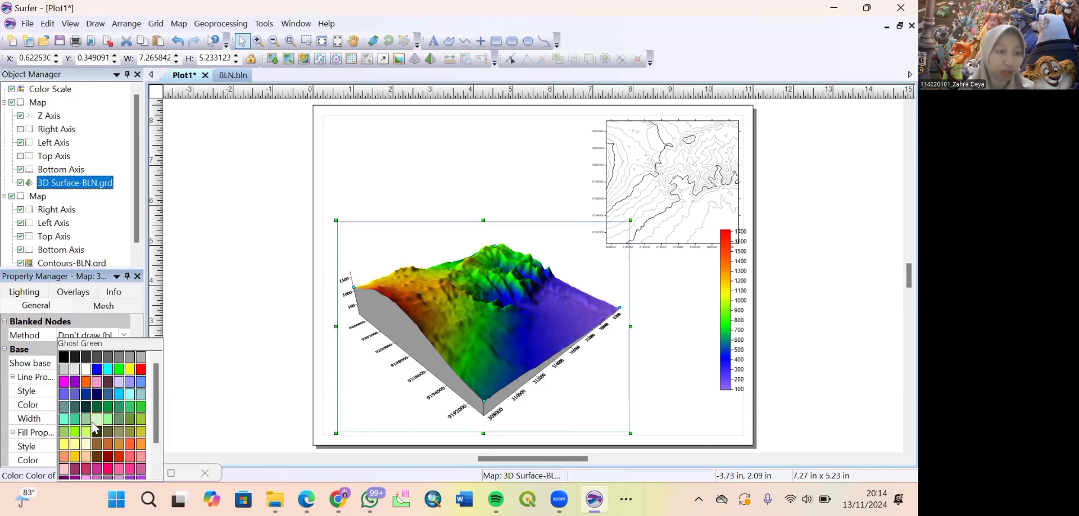
{"action": "left_click", "coordinate": [97, 443]}
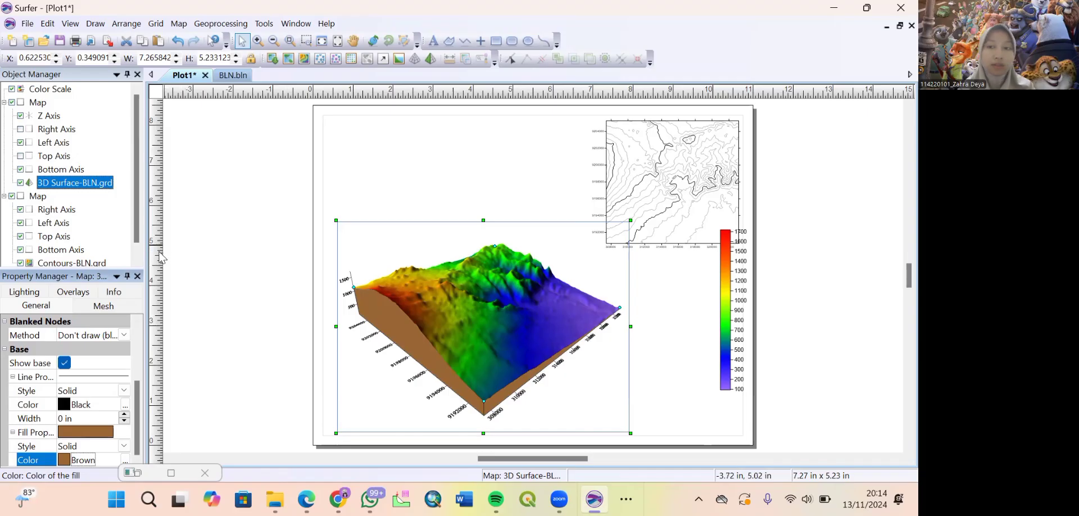
{"action": "left_click", "coordinate": [725, 307]}
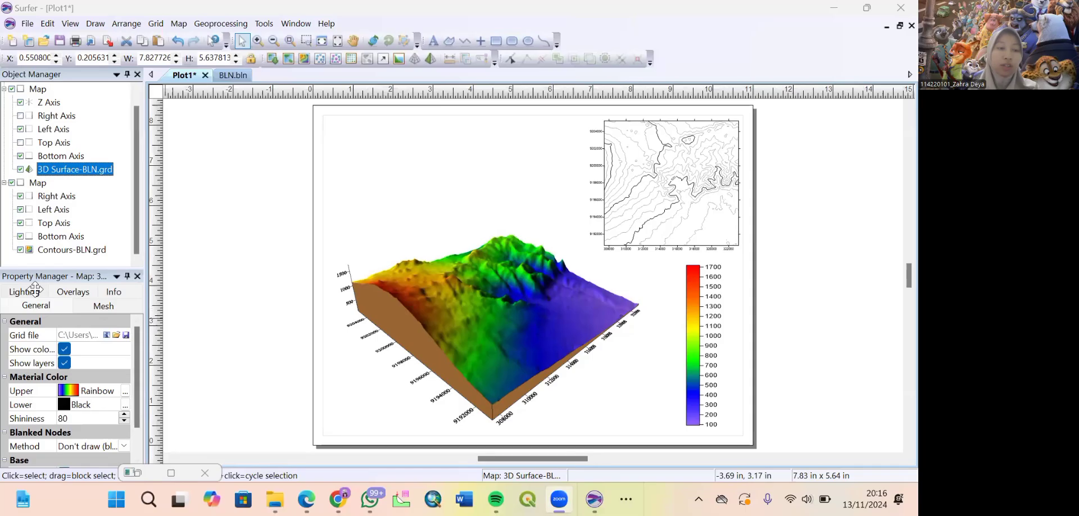
Set the 3D surface's horizontal light position to about 175 degrees.
{"action": "left_click", "coordinate": [34, 290]}
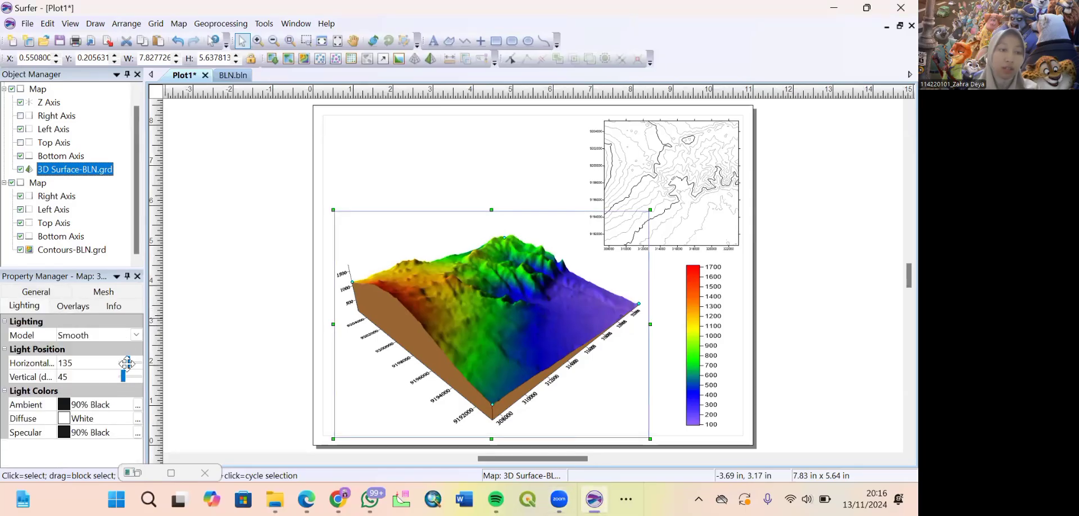
{"action": "left_click_drag", "start_coordinate": [127, 364], "coordinate": [130, 379]}
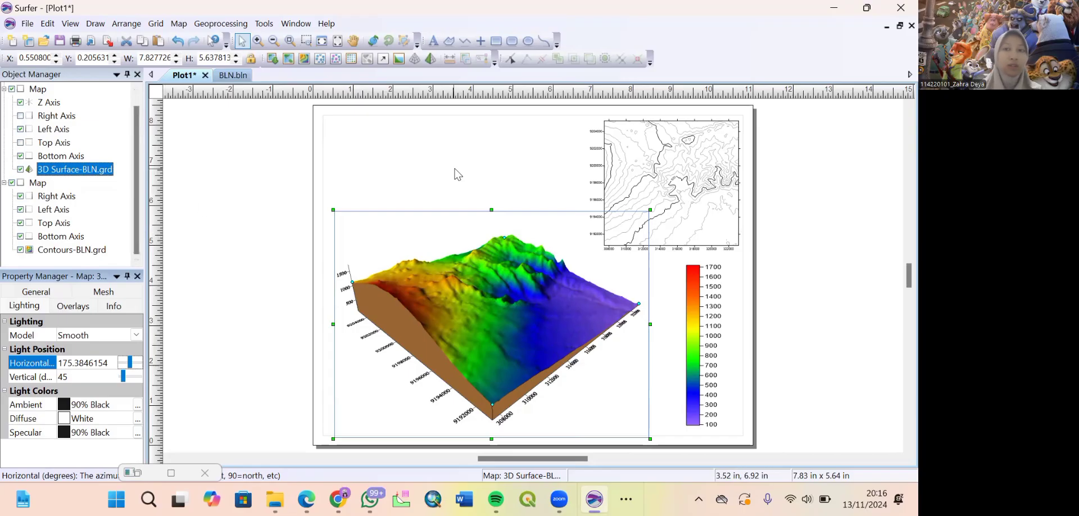
{"action": "left_click", "coordinate": [674, 162]}
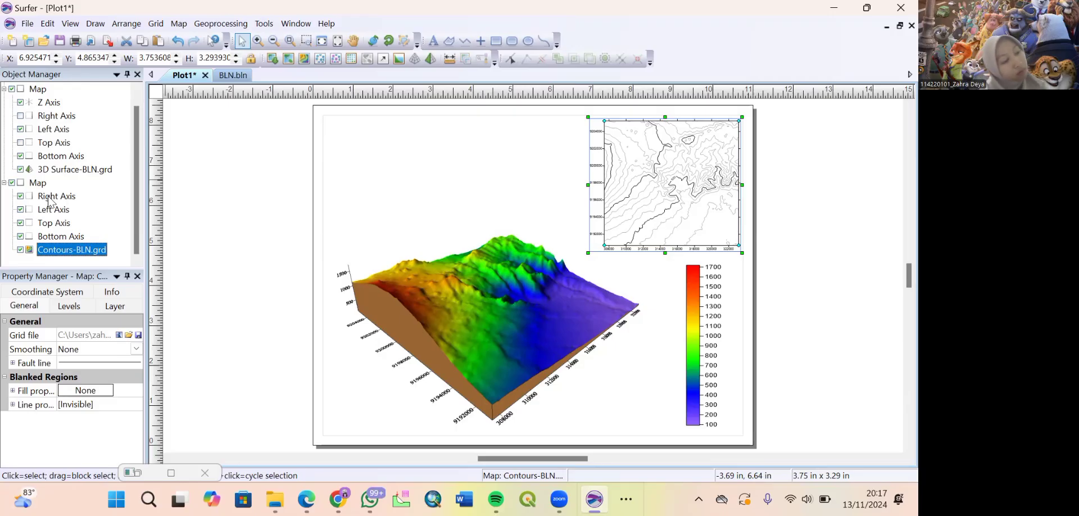
{"action": "left_click", "coordinate": [643, 69]}
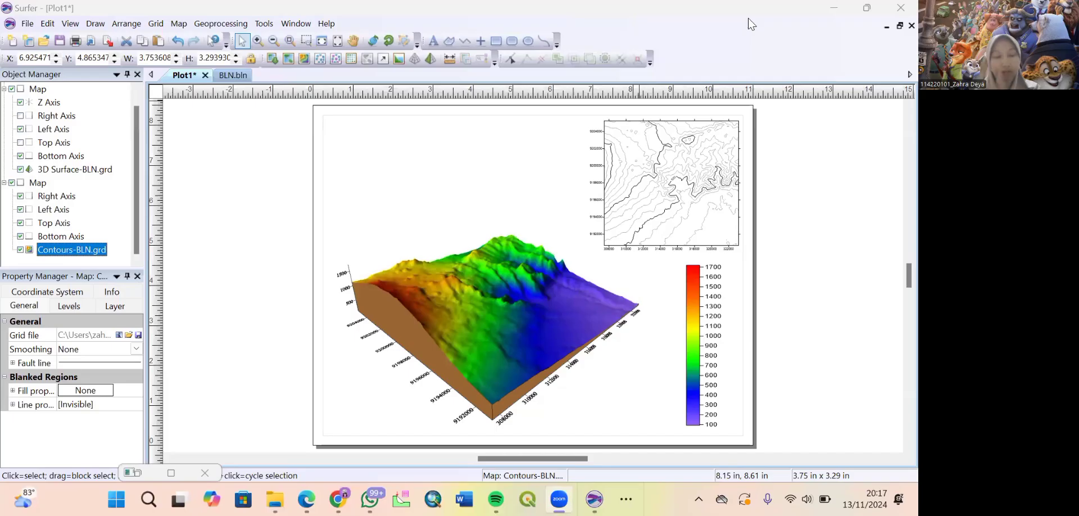
Add a contour layer from the BLN grid to the 3D surface map.
{"action": "left_click", "coordinate": [84, 171]}
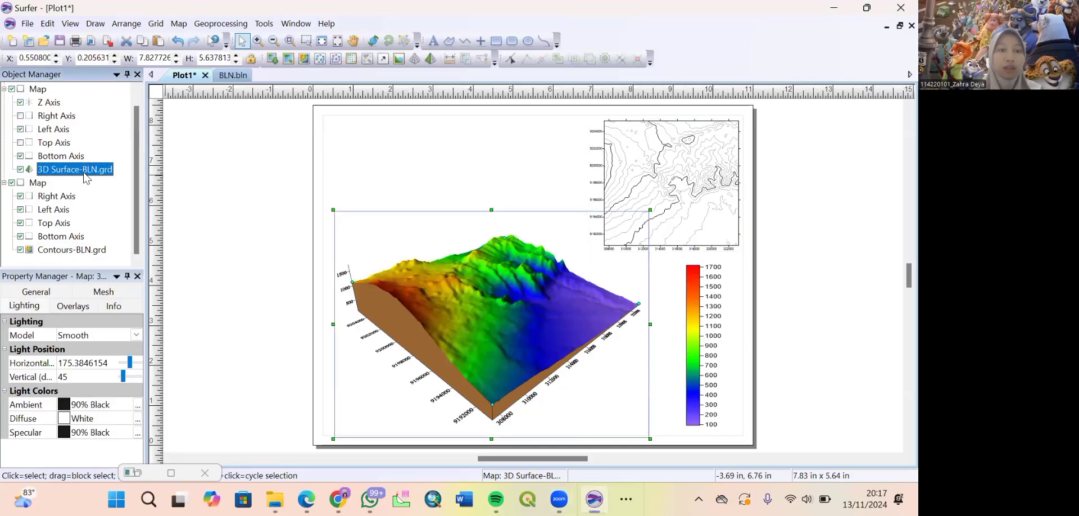
{"action": "right_click", "coordinate": [86, 177]}
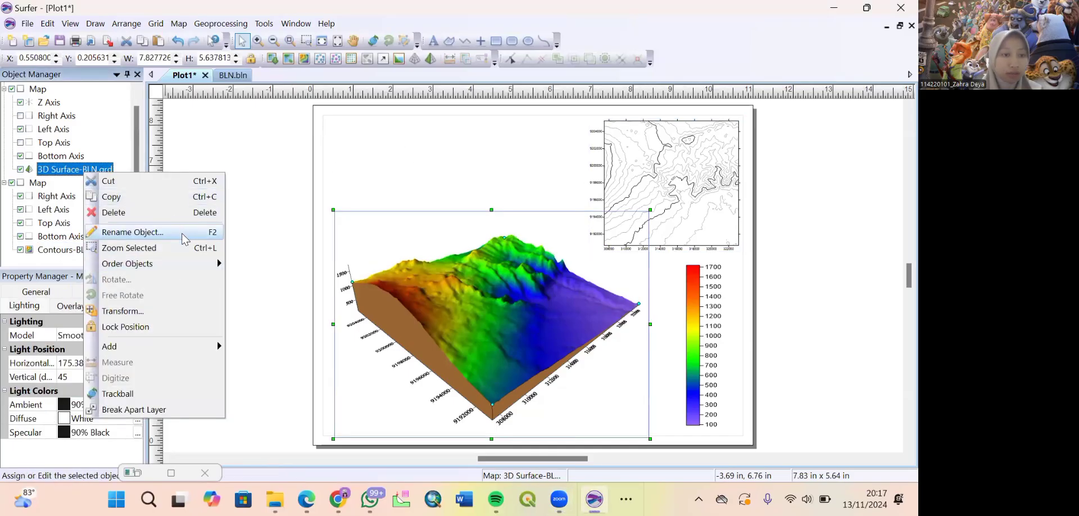
{"action": "mouse_move", "coordinate": [211, 347]}
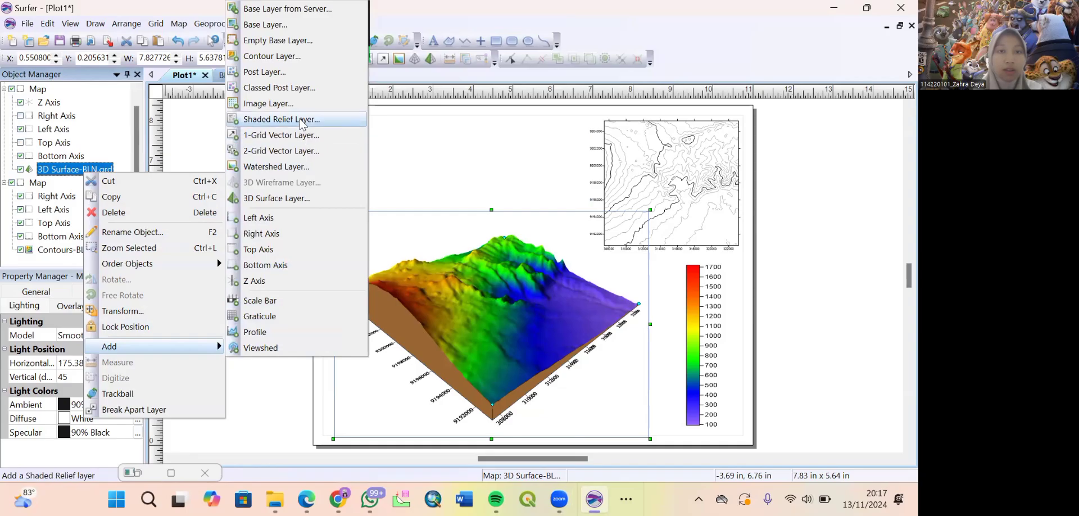
{"action": "left_click", "coordinate": [283, 56]}
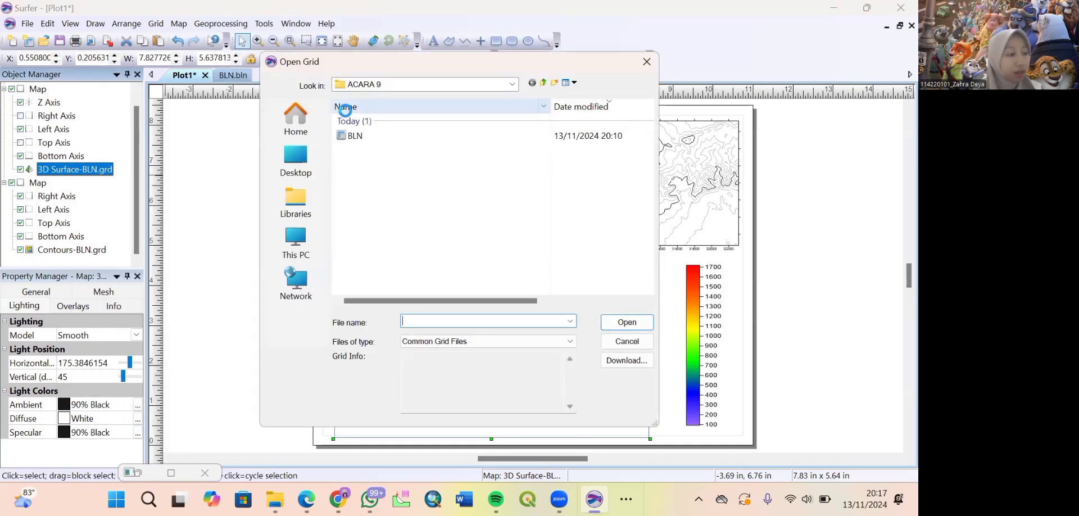
{"action": "left_click", "coordinate": [373, 136]}
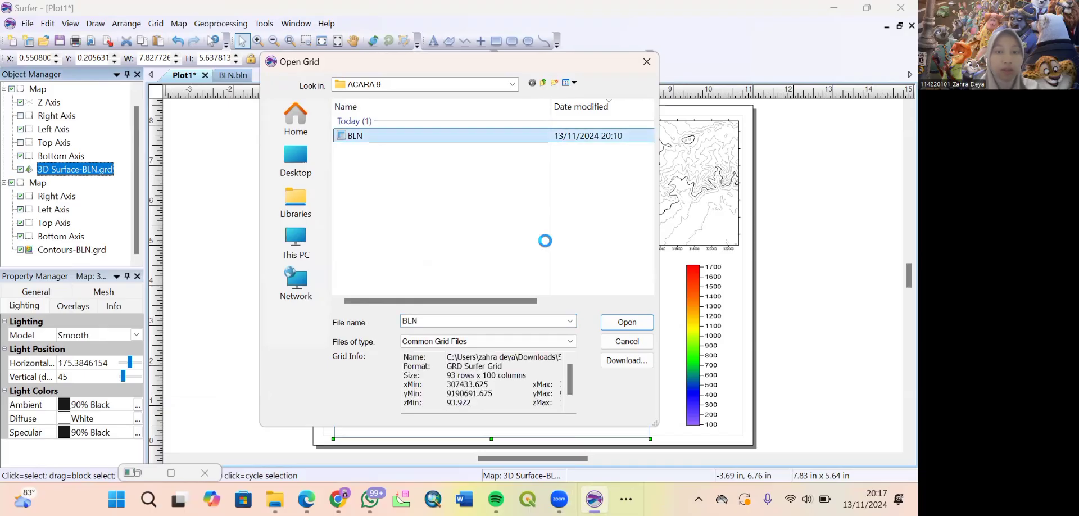
{"action": "left_click", "coordinate": [627, 321]}
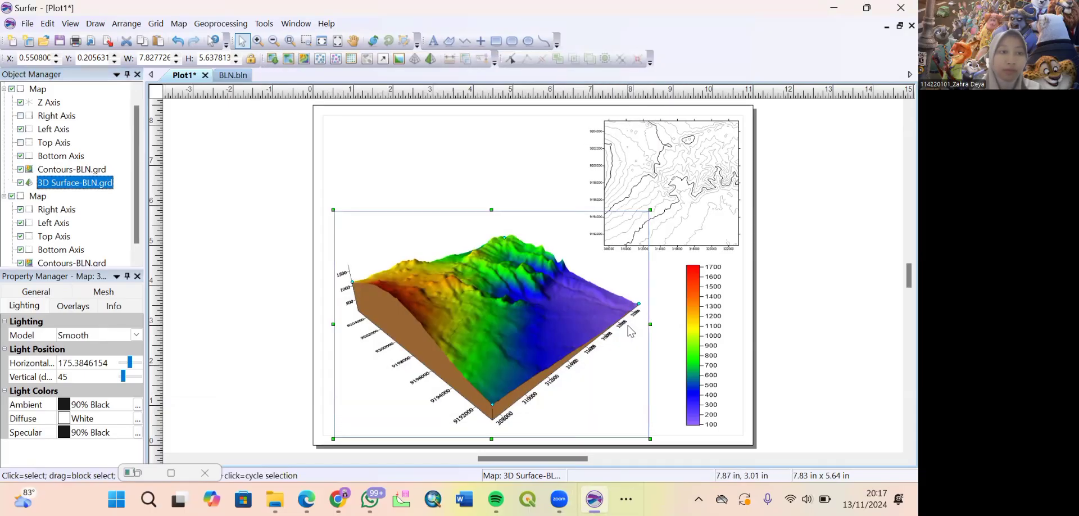
Set the major contour lines of the 3D surface map's contour layer to 0.02 in wide and Orange.
{"action": "left_click", "coordinate": [98, 171]}
{"action": "left_click", "coordinate": [55, 292]}
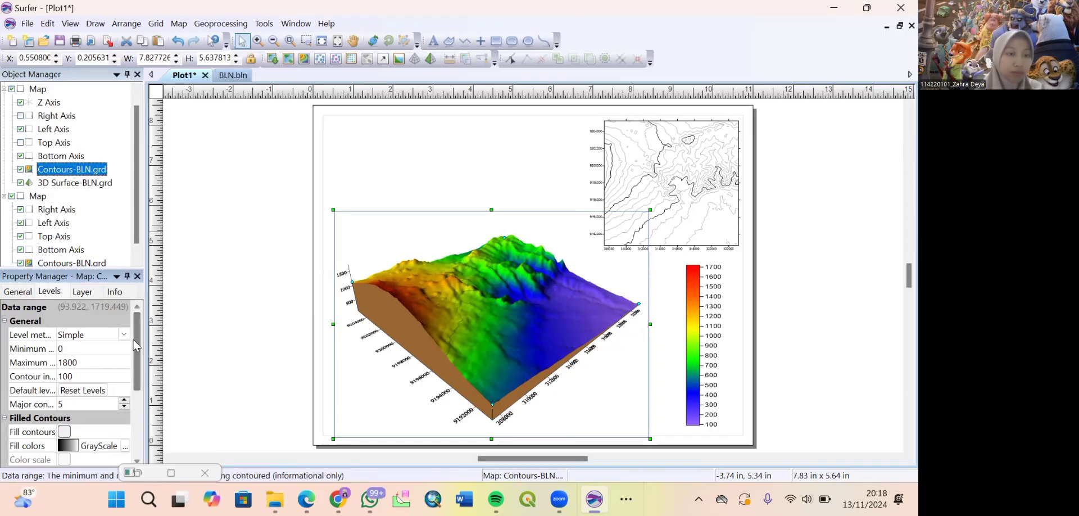
{"action": "left_click", "coordinate": [126, 407]}
{"action": "left_click_drag", "start_coordinate": [140, 369], "coordinate": [141, 428]}
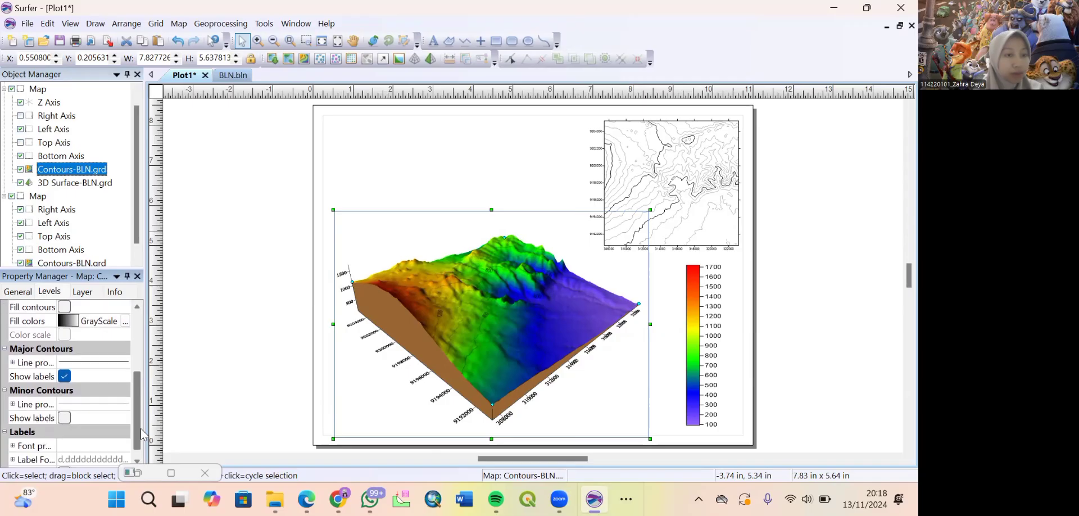
{"action": "left_click", "coordinate": [13, 362]}
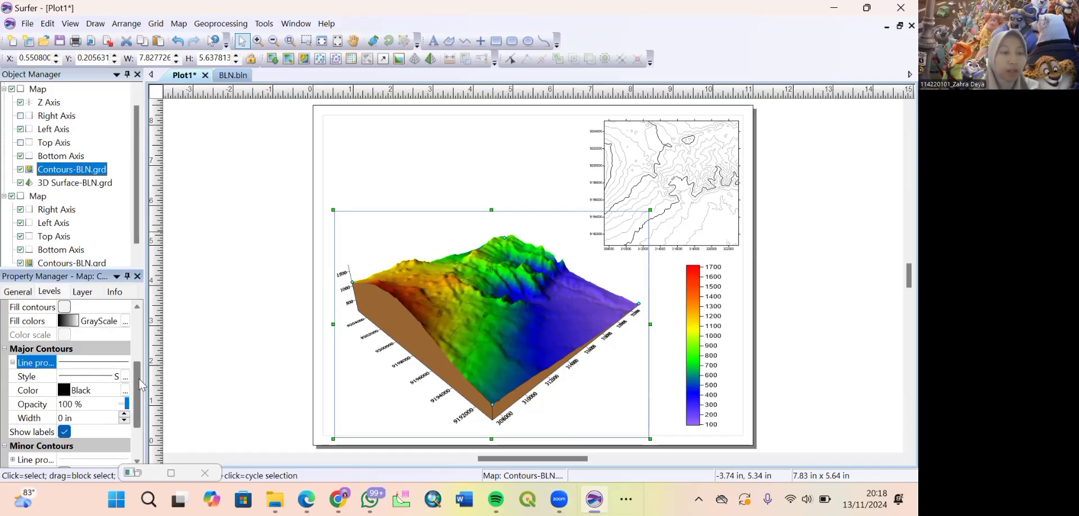
{"action": "left_click", "coordinate": [125, 414]}
{"action": "left_click", "coordinate": [124, 415]}
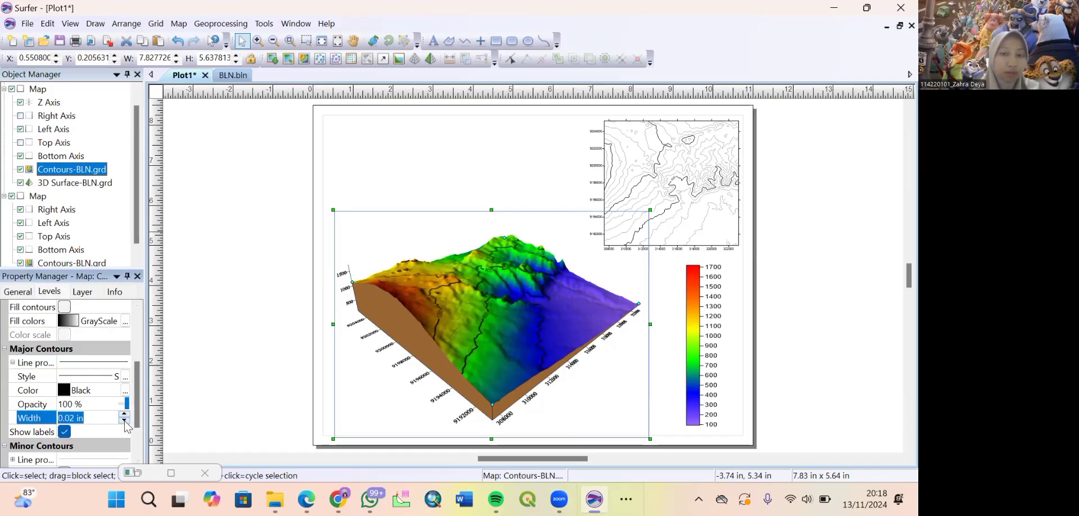
{"action": "left_click", "coordinate": [87, 391]}
{"action": "left_click", "coordinate": [87, 382]}
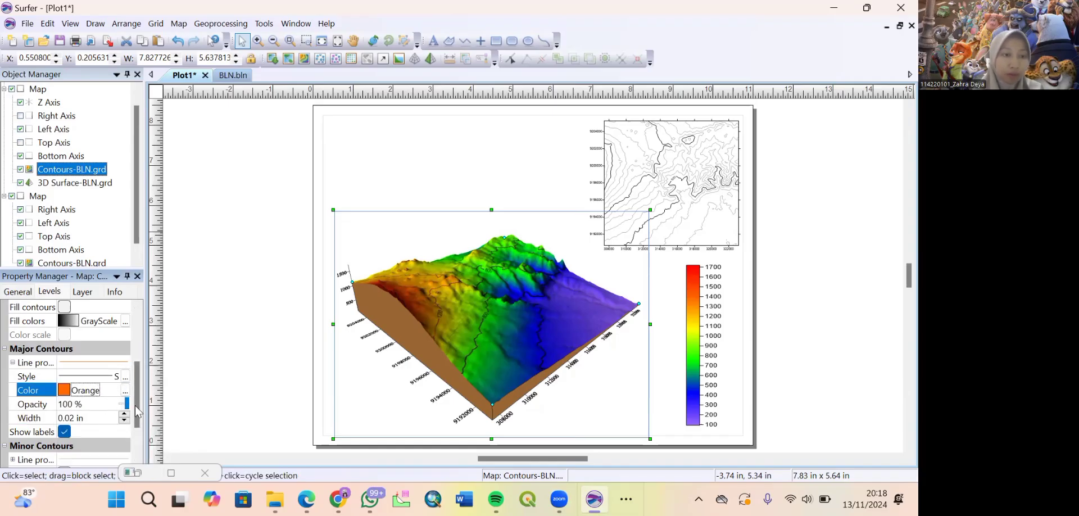
Set the minor contour lines of the 3D surface map's contour layer to Orange and 0.01 in wide.
{"action": "scroll", "coordinate": [141, 425], "scroll_direction": "down", "scroll_amount": 1}
{"action": "left_click", "coordinate": [13, 431]}
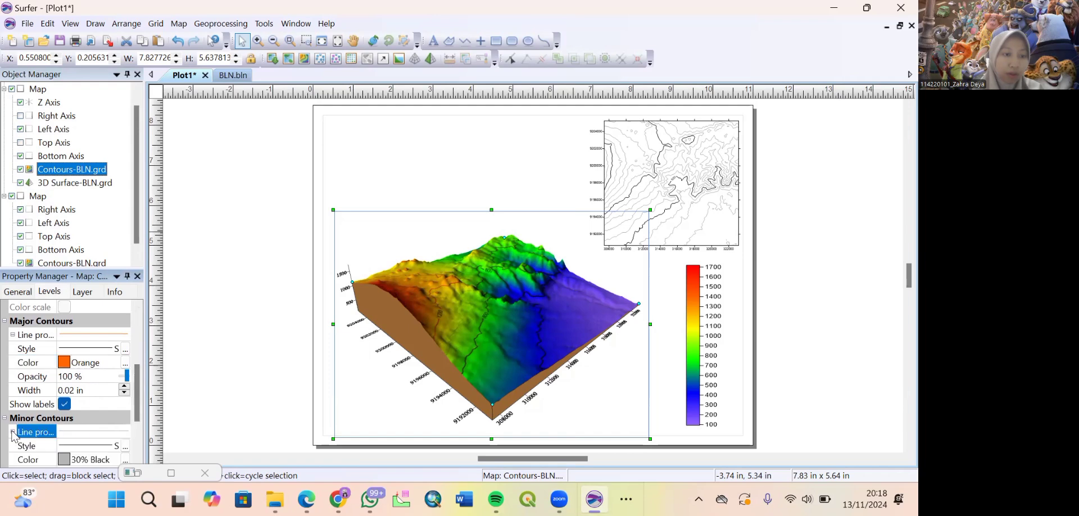
{"action": "left_click", "coordinate": [86, 447]}
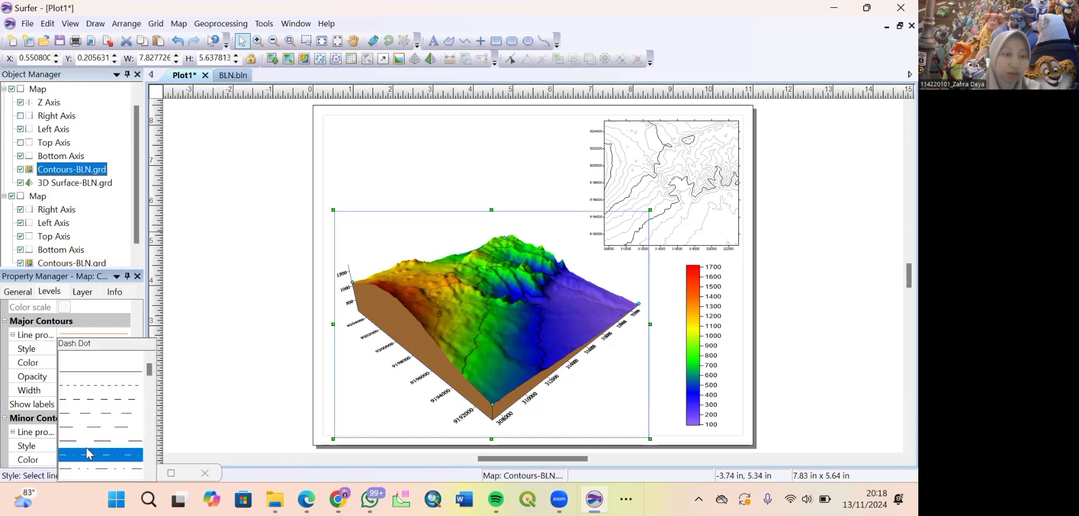
{"action": "left_click", "coordinate": [5, 440]}
{"action": "left_click", "coordinate": [91, 464]}
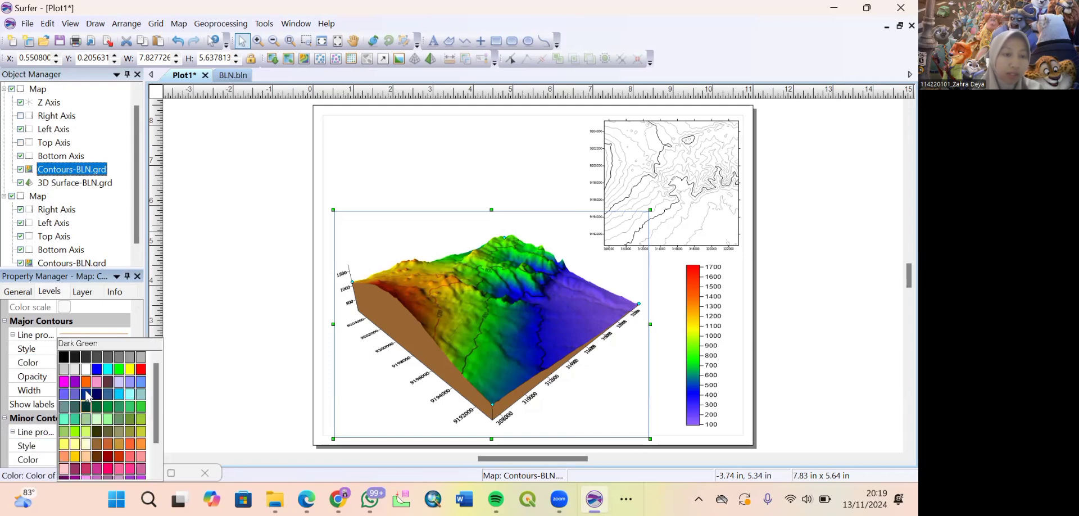
{"action": "left_click", "coordinate": [87, 375]}
{"action": "left_click_drag", "start_coordinate": [140, 384], "coordinate": [140, 404]}
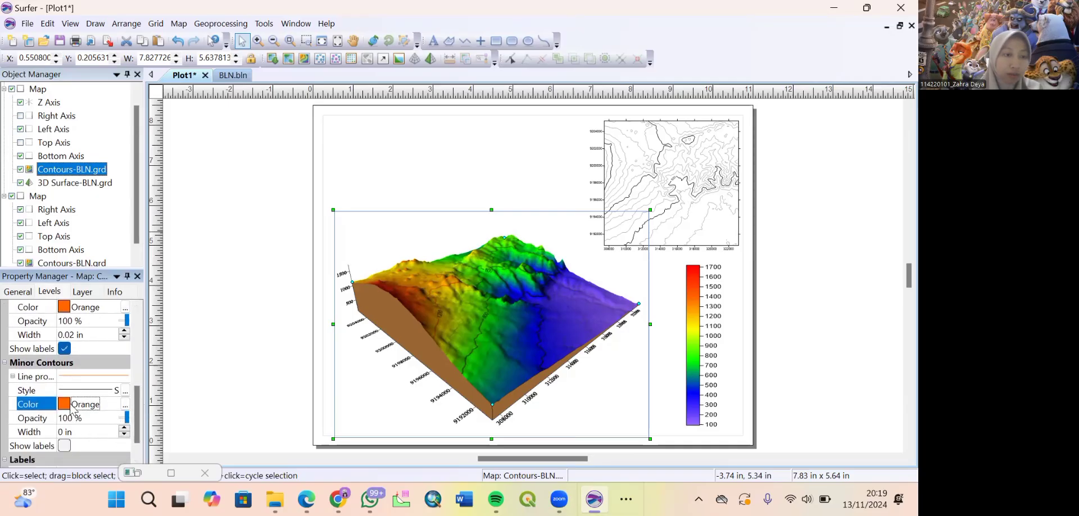
{"action": "left_click", "coordinate": [124, 428]}
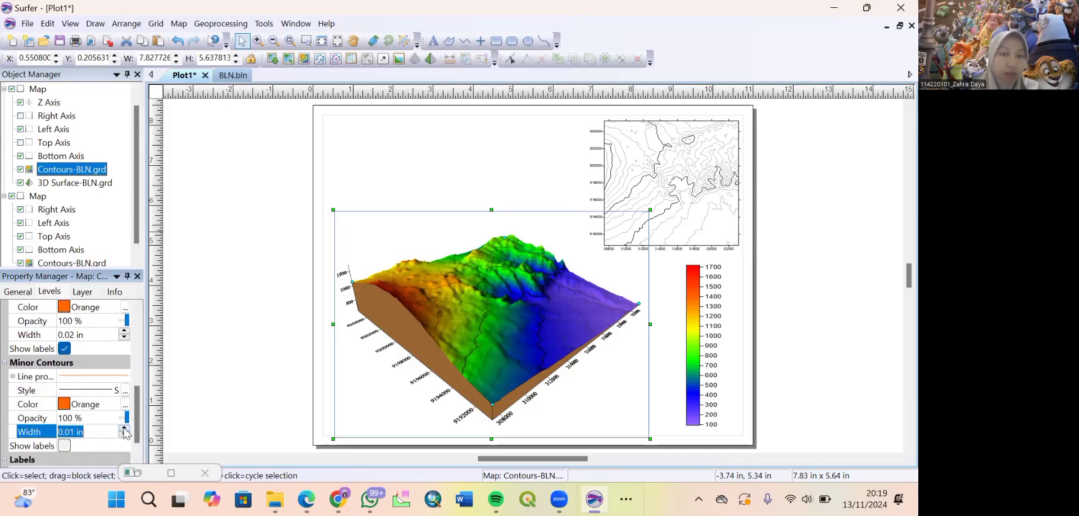
Set the contour label font of the 3D surface map's contour layer to Times New Roman.
{"action": "scroll", "coordinate": [136, 426], "scroll_direction": "down", "scroll_amount": 1}
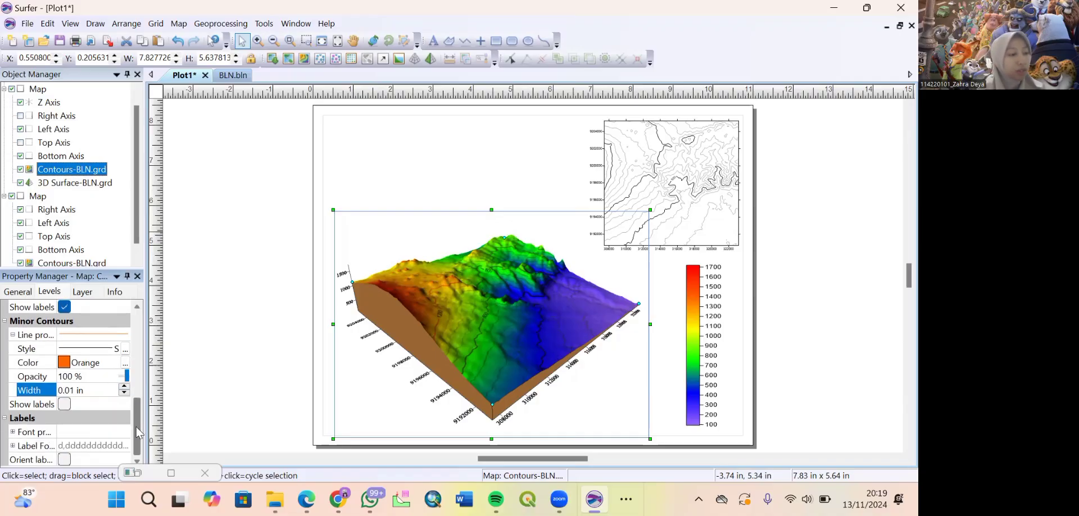
{"action": "left_click", "coordinate": [14, 432]}
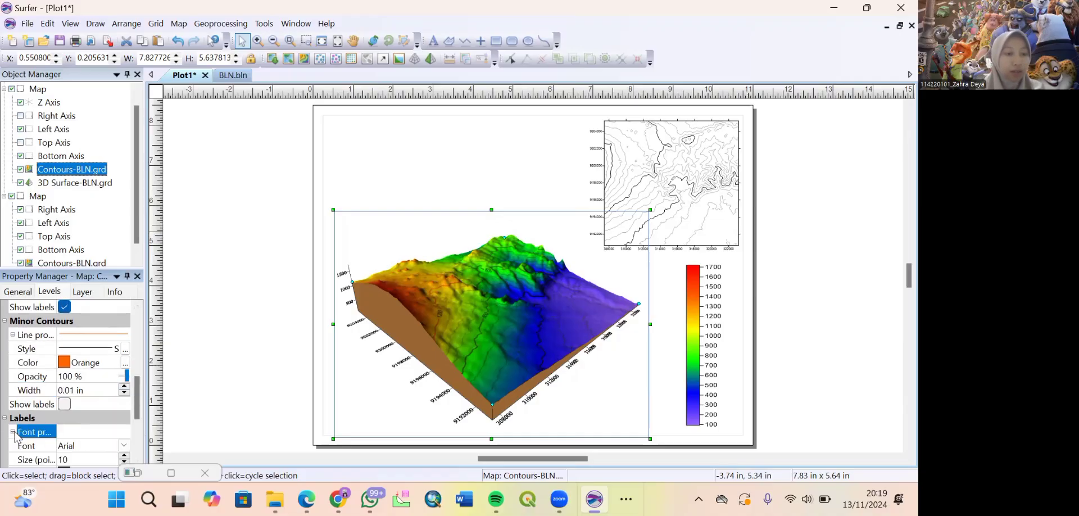
{"action": "left_click", "coordinate": [93, 449]}
{"action": "type", "text": "ti"}
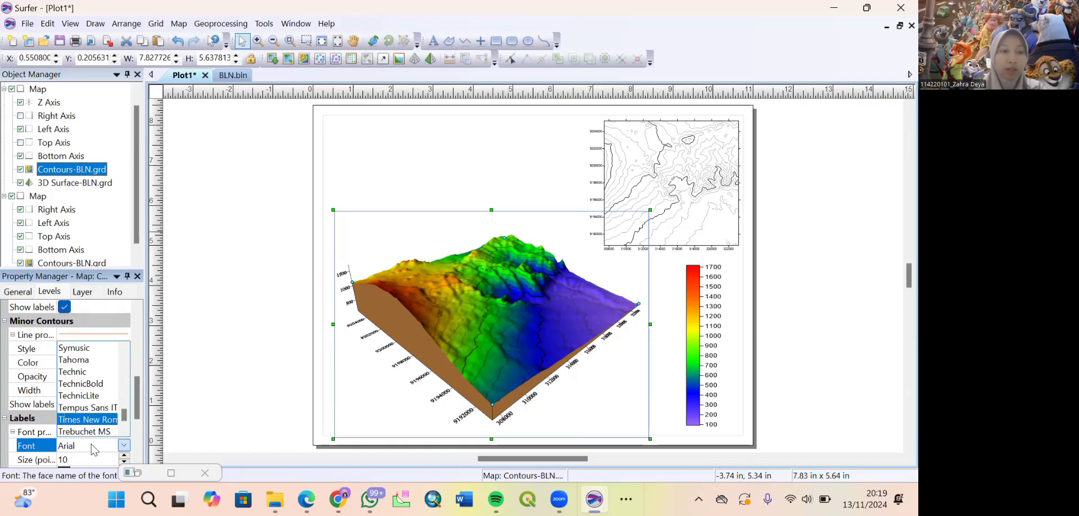
{"action": "key", "text": "Return"}
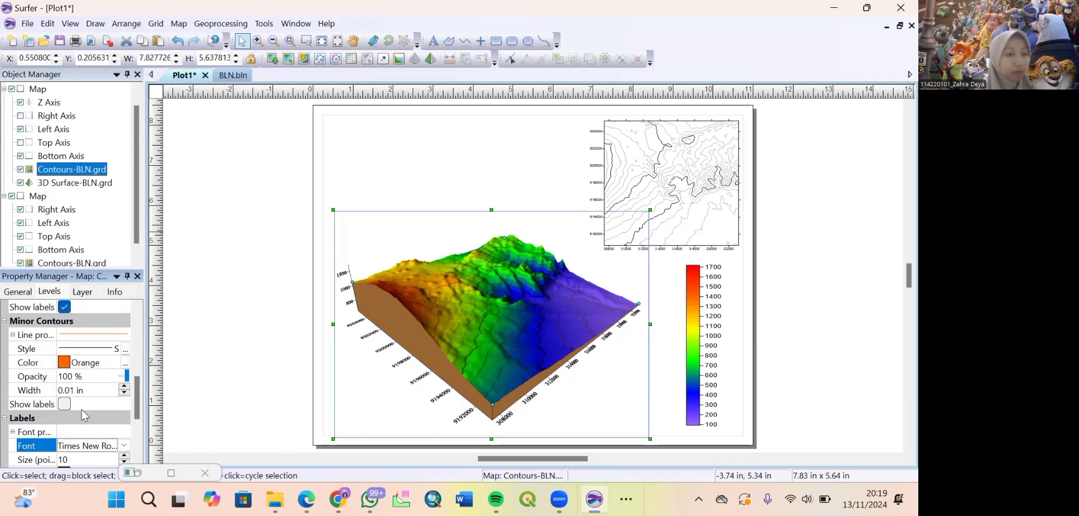
{"action": "left_click", "coordinate": [18, 292]}
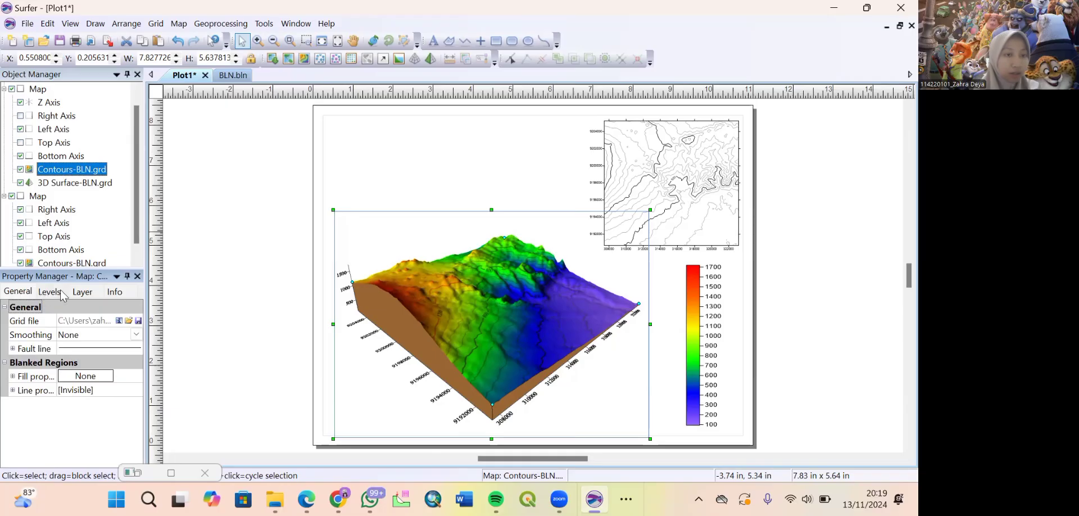
{"action": "left_click", "coordinate": [122, 291]}
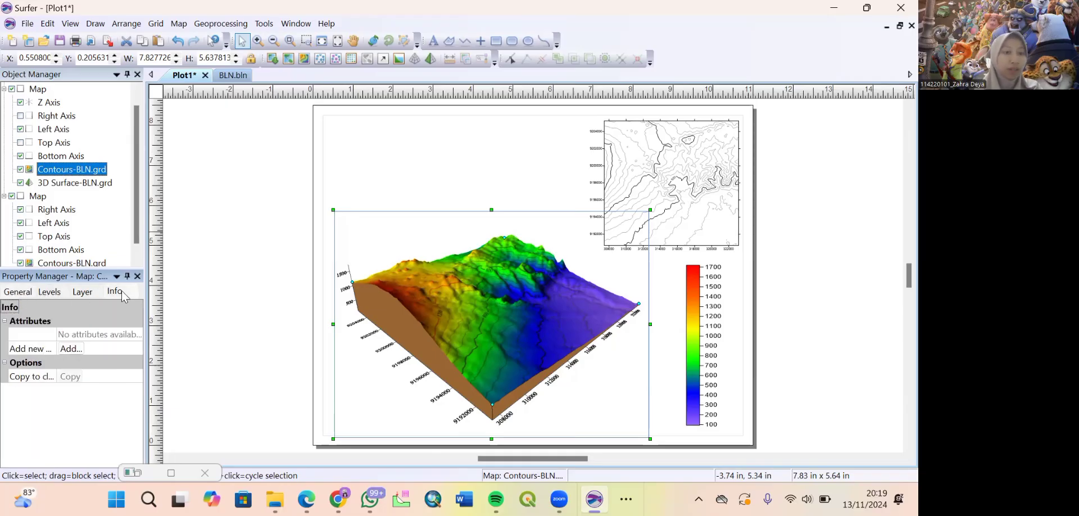
{"action": "left_click", "coordinate": [79, 292]}
{"action": "left_click", "coordinate": [55, 293]}
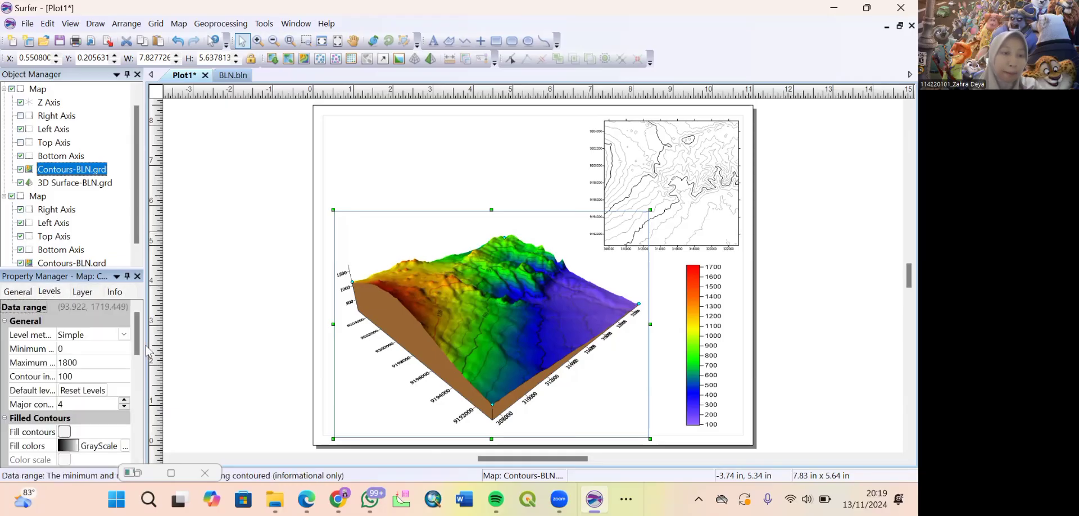
{"action": "left_click_drag", "start_coordinate": [137, 336], "coordinate": [137, 356]}
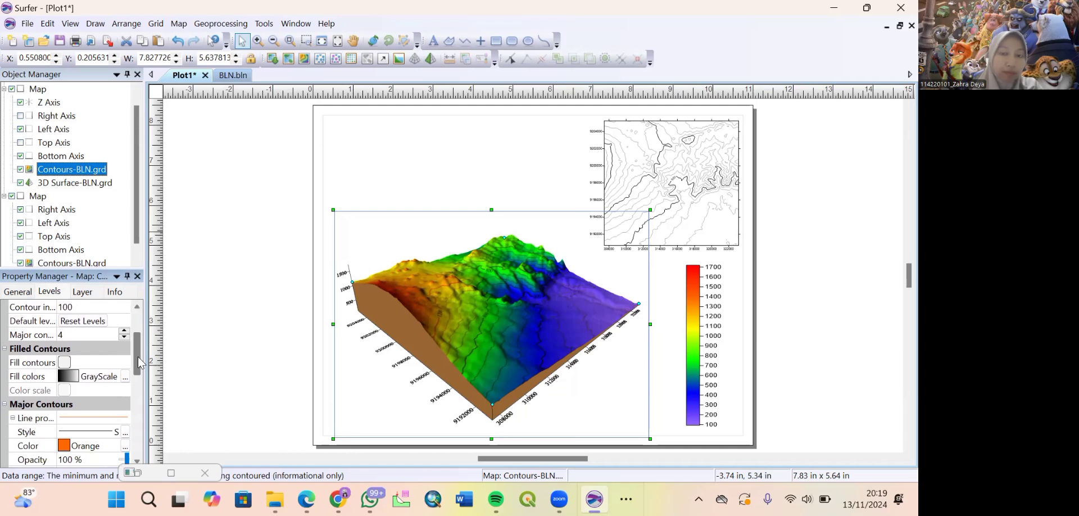
{"action": "scroll", "coordinate": [527, 352], "scroll_direction": "down", "scroll_amount": 4}
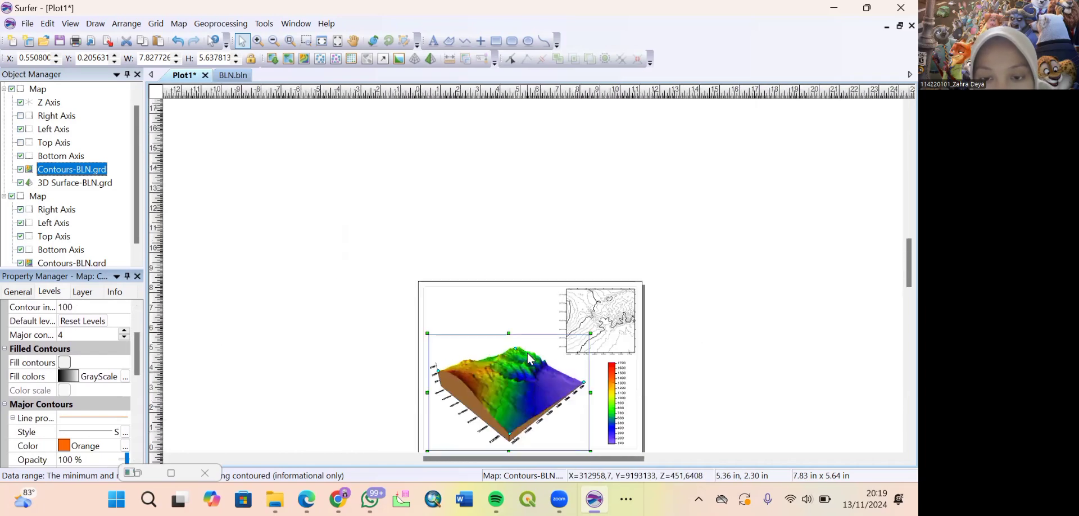
{"action": "scroll", "coordinate": [524, 393], "scroll_direction": "down", "scroll_amount": 5}
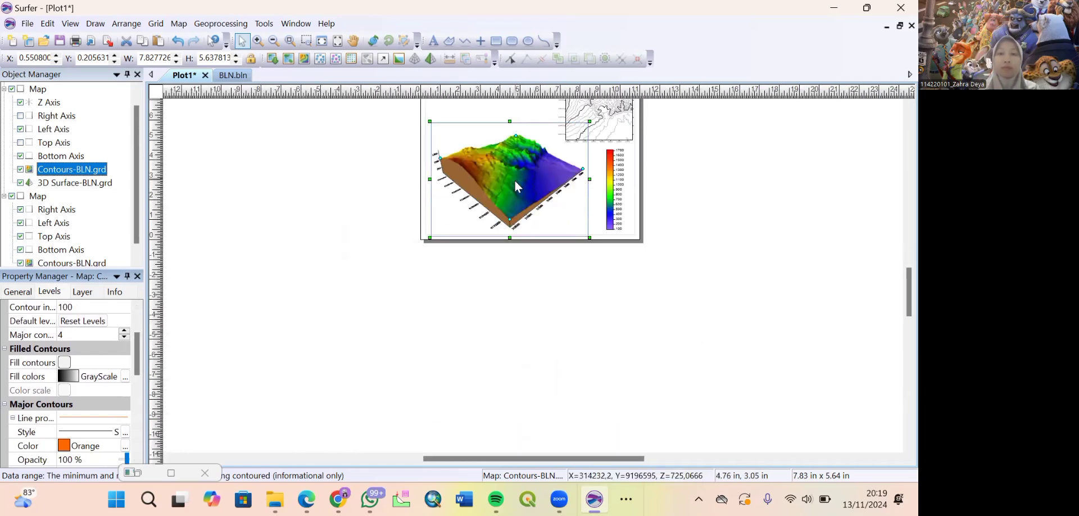
{"action": "right_click", "coordinate": [649, 211]}
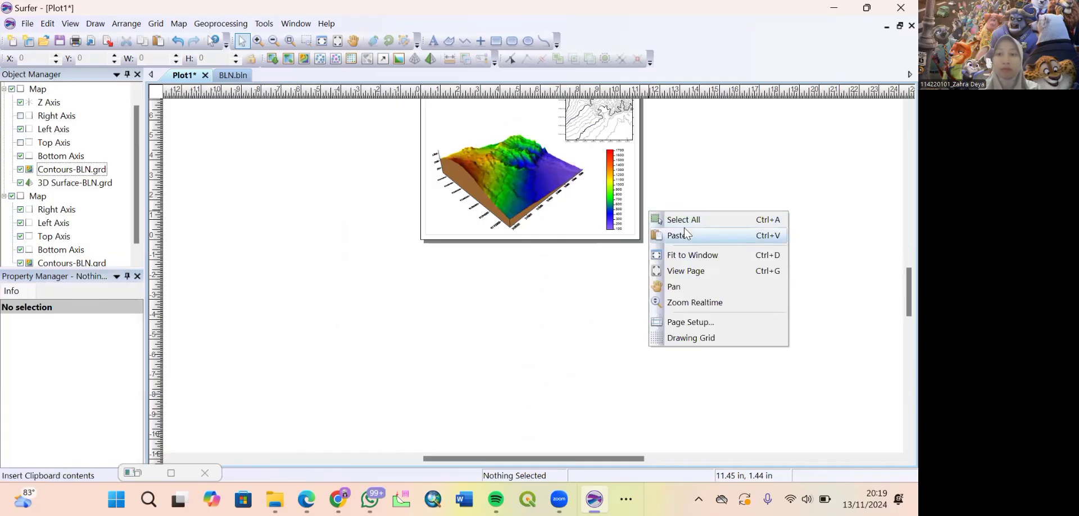
{"action": "left_click", "coordinate": [686, 270]}
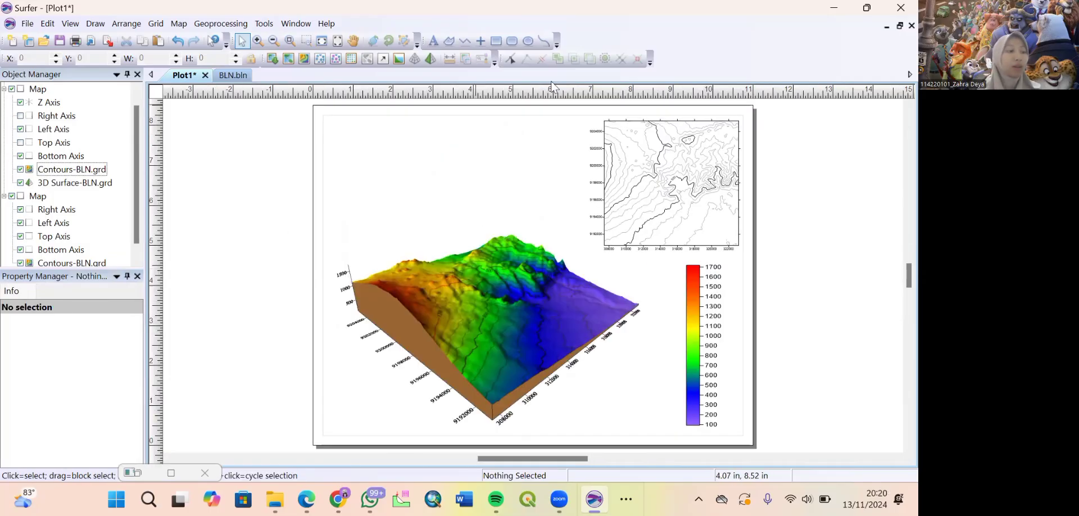
Set the color scale's label interval to 200 and turn off its automatic scaling.
{"action": "left_click", "coordinate": [723, 327]}
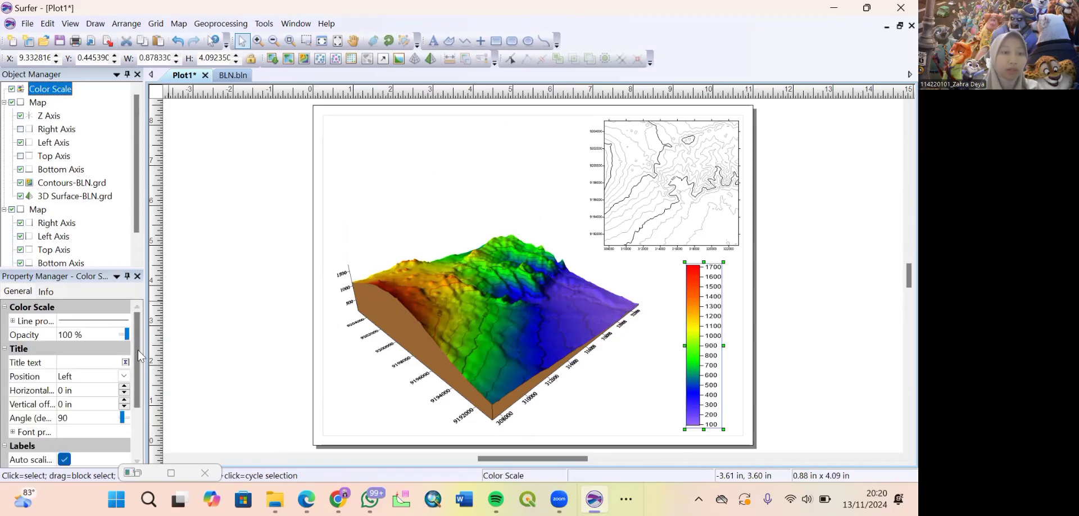
{"action": "left_click_drag", "start_coordinate": [135, 349], "coordinate": [143, 425]}
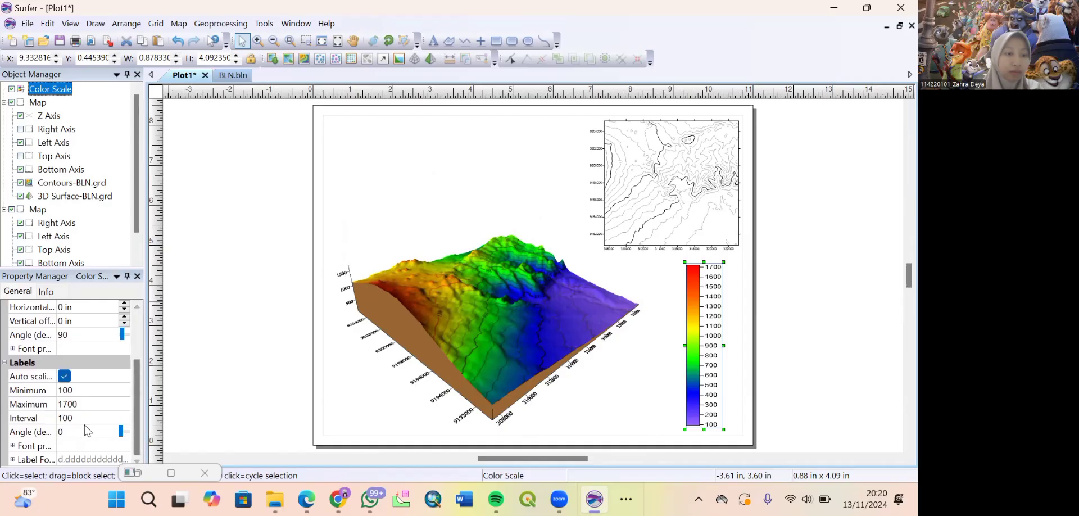
{"action": "left_click", "coordinate": [63, 419]}
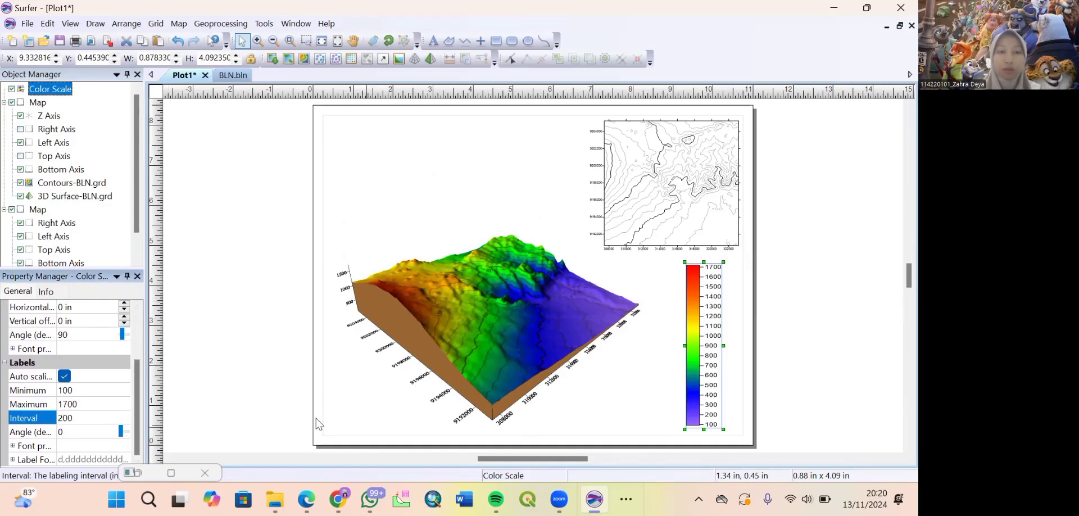
{"action": "left_click", "coordinate": [64, 376]}
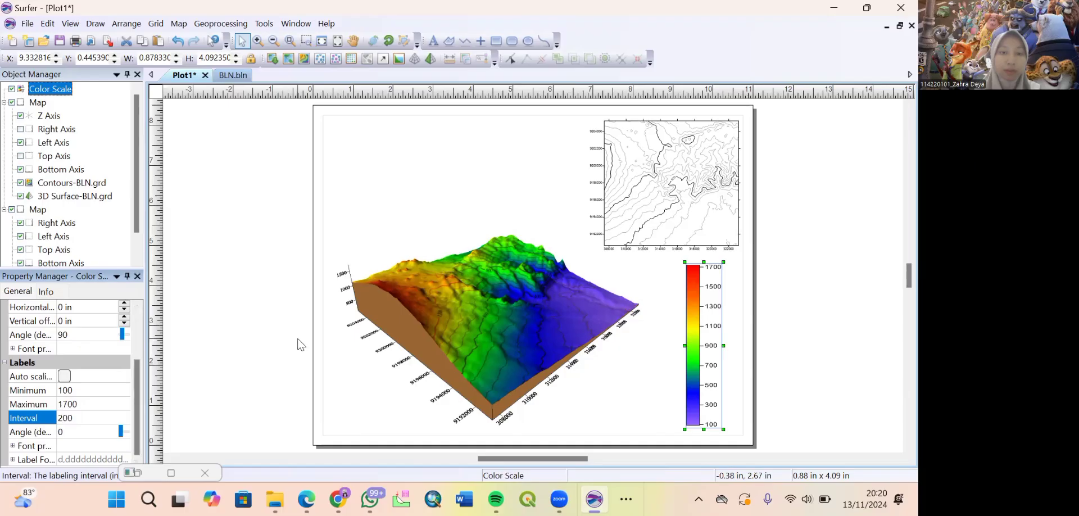
{"action": "left_click", "coordinate": [231, 321]}
Set the title of the 2D contour map's left axis to a 180-degree angle and Times New Roman font.
{"action": "left_click", "coordinate": [710, 169]}
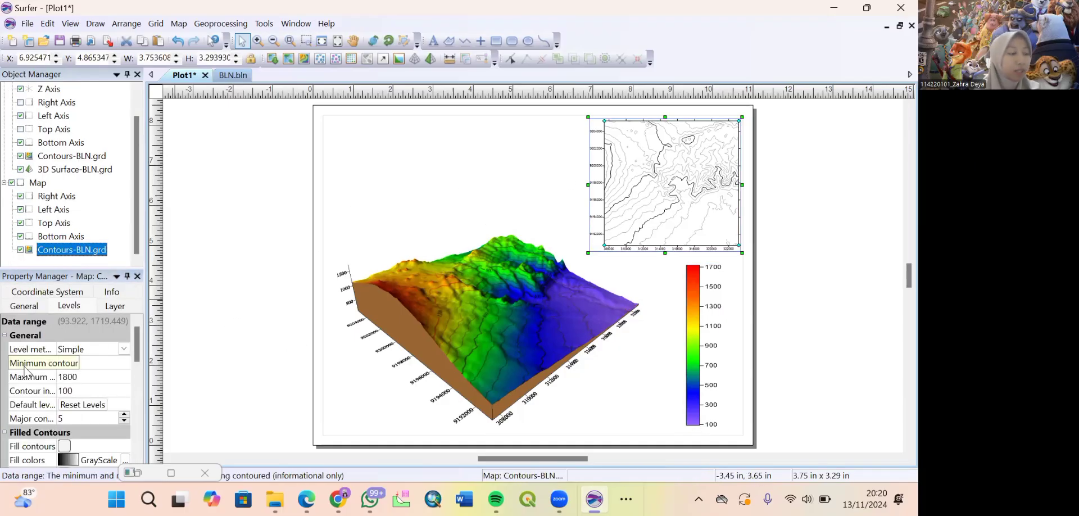
{"action": "left_click", "coordinate": [54, 211]}
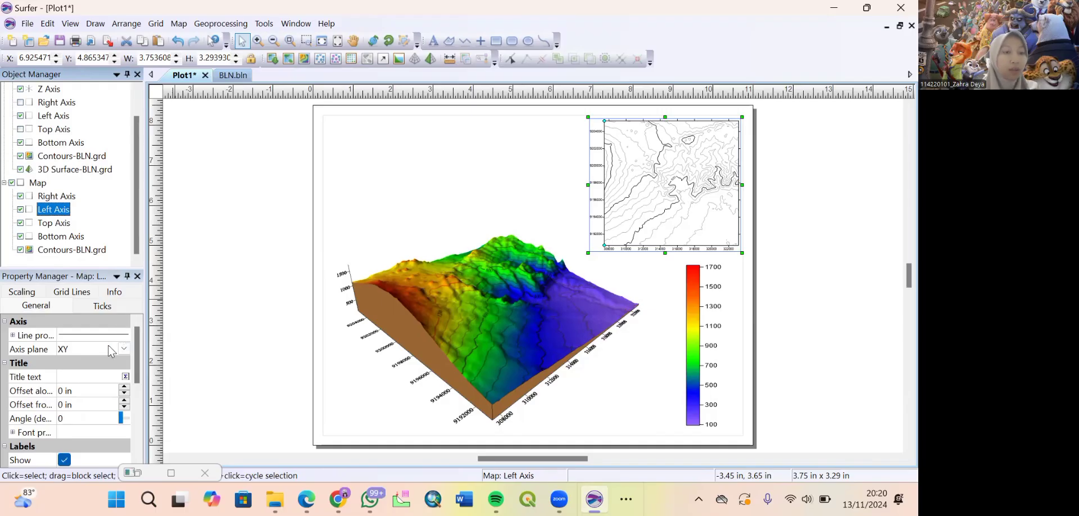
{"action": "left_click", "coordinate": [73, 419]}
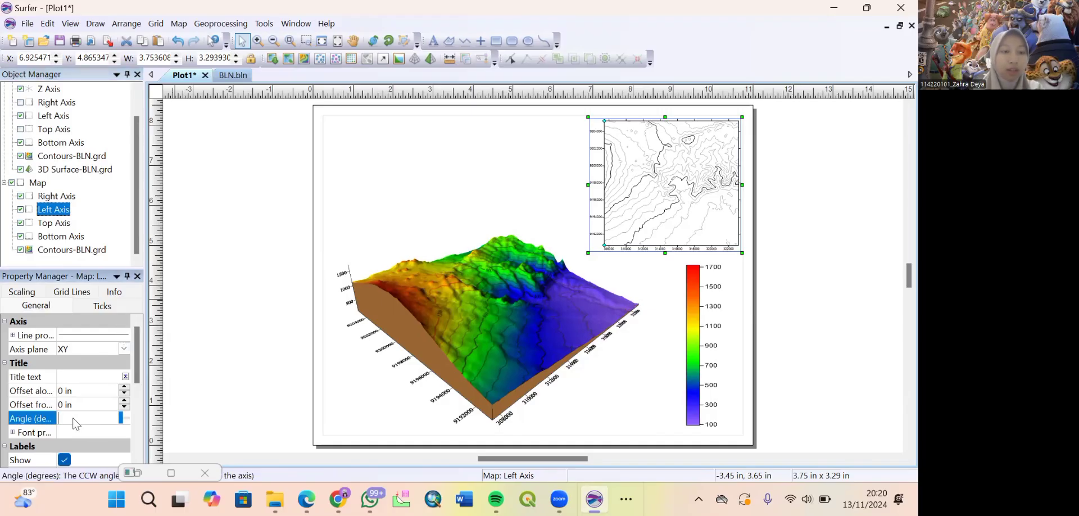
{"action": "type", "text": "180"}
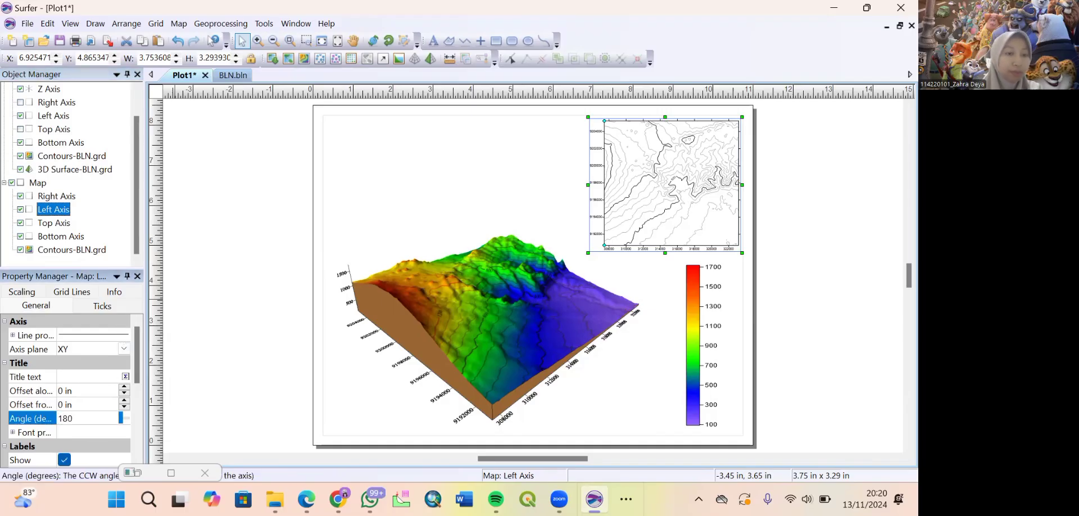
{"action": "left_click", "coordinate": [12, 432]}
{"action": "left_click", "coordinate": [80, 447]}
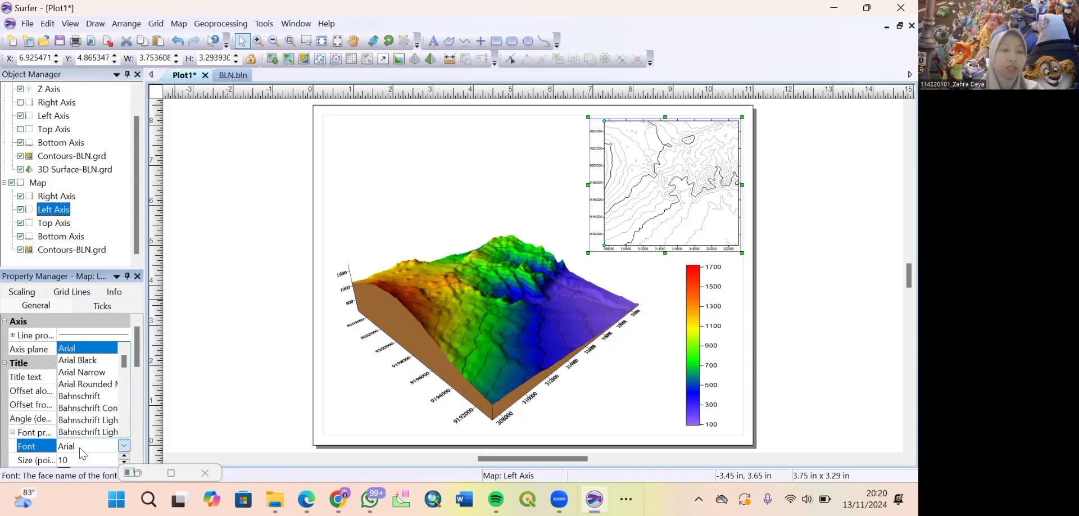
{"action": "scroll", "coordinate": [81, 427], "scroll_direction": "down", "scroll_amount": 10}
{"action": "left_click", "coordinate": [79, 449]}
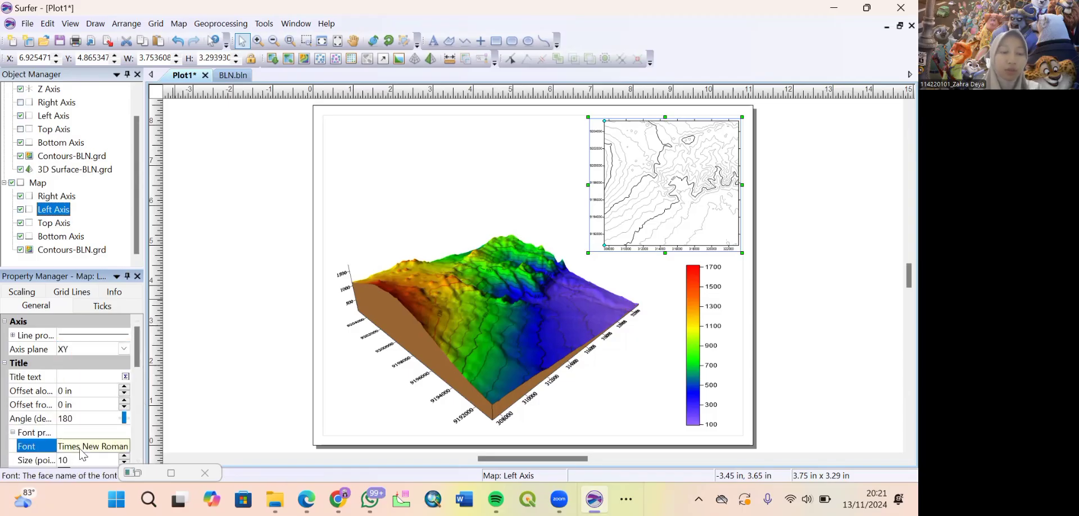
Hide the top and right axes of the 2D contour map.
{"action": "left_click", "coordinate": [62, 238]}
{"action": "left_click", "coordinate": [21, 223]}
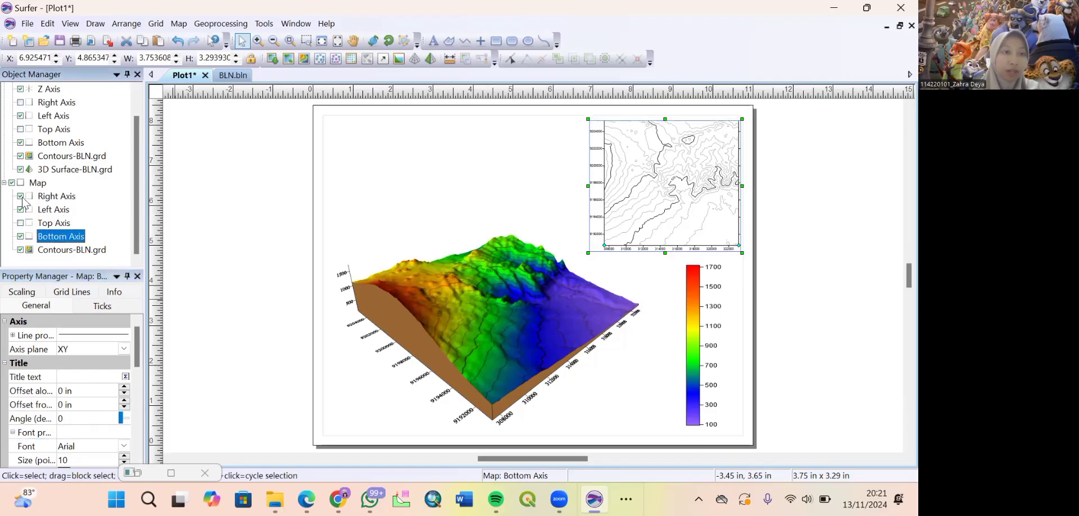
{"action": "left_click", "coordinate": [21, 196]}
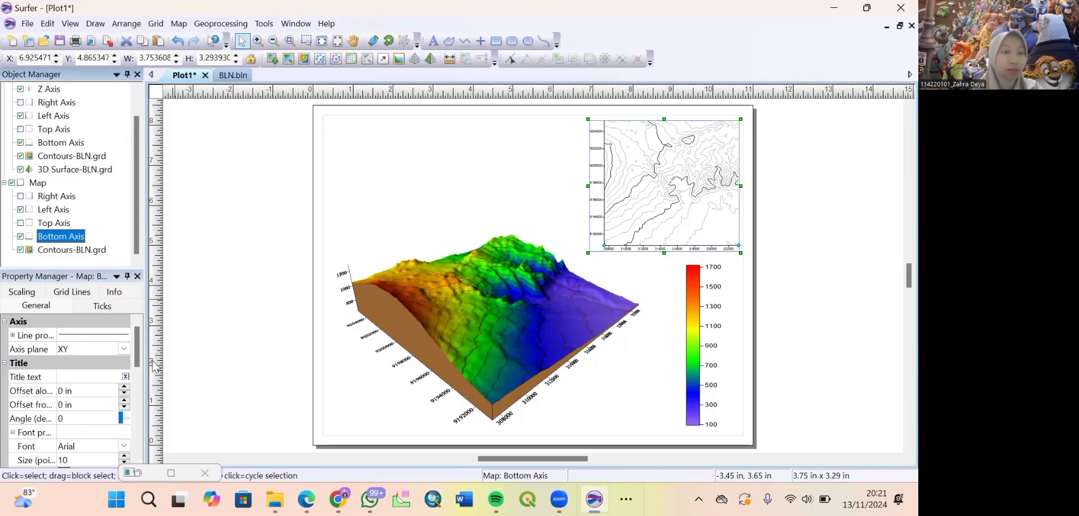
Set the title font of the 2D contour map's bottom axis to Times New Roman.
{"action": "scroll", "coordinate": [72, 353], "scroll_direction": "down", "scroll_amount": 3}
{"action": "left_click", "coordinate": [104, 347]}
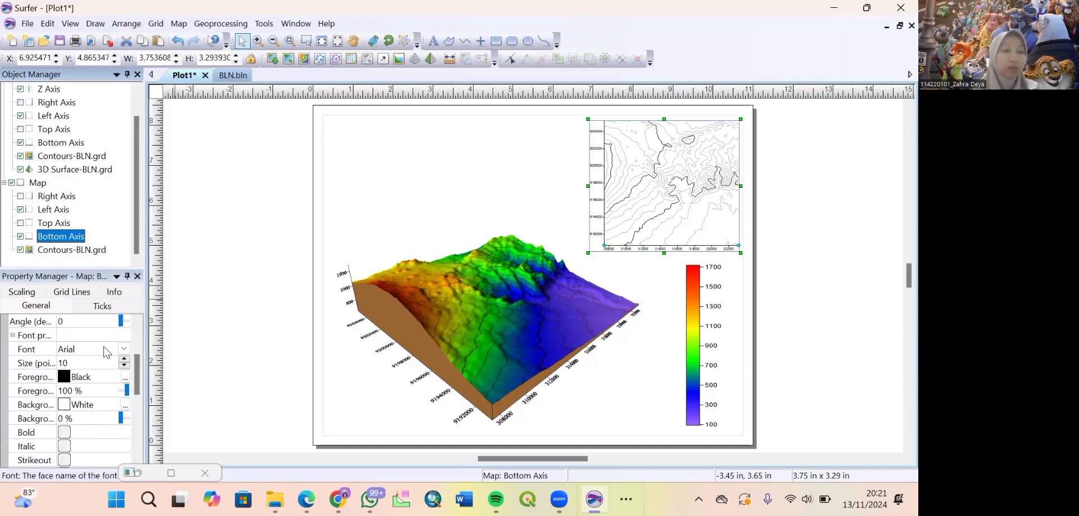
{"action": "type", "text": "ti"}
{"action": "key", "text": "Return"}
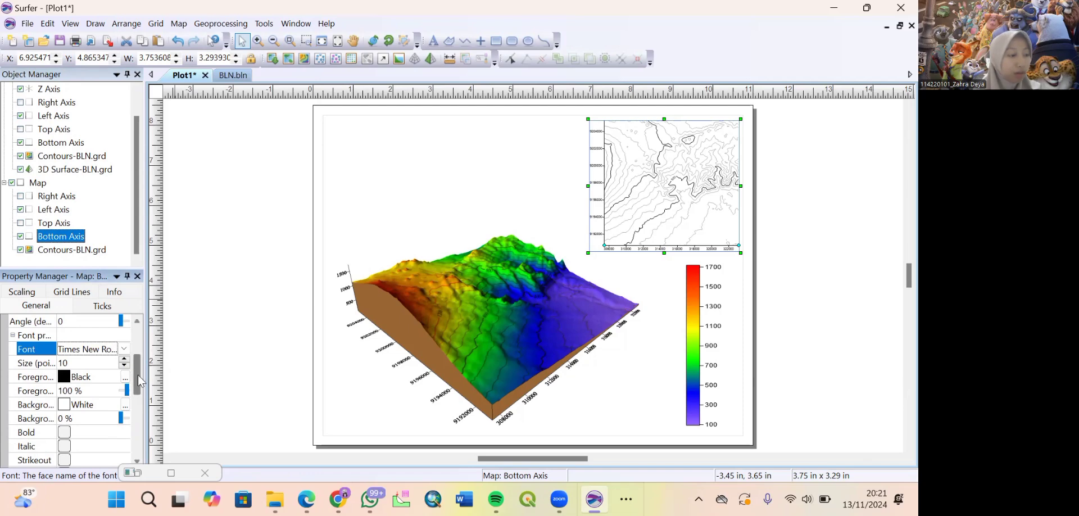
Set the 2D contour map's contour layer to draw a major contour at every 4 levels.
{"action": "left_click", "coordinate": [62, 253]}
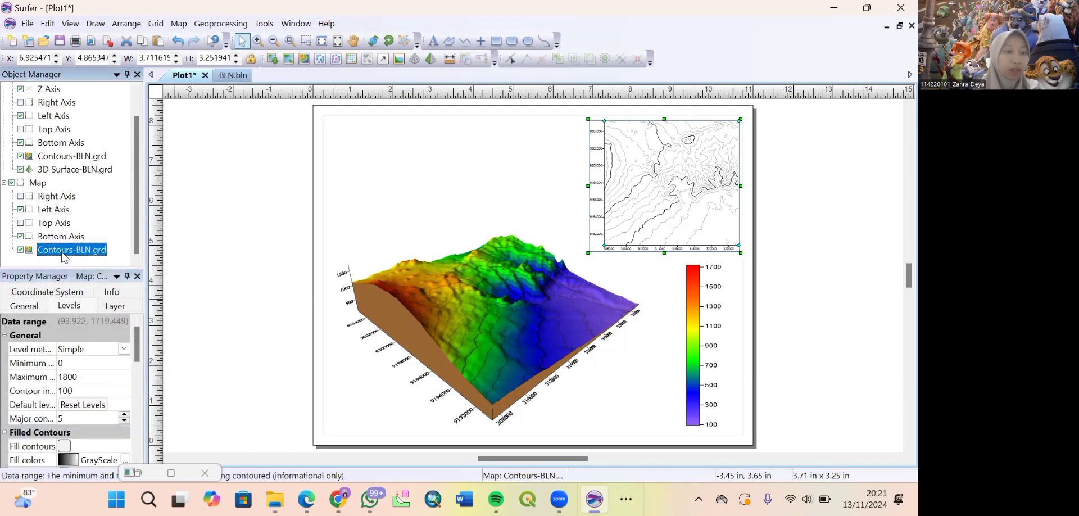
{"action": "left_click", "coordinate": [72, 308]}
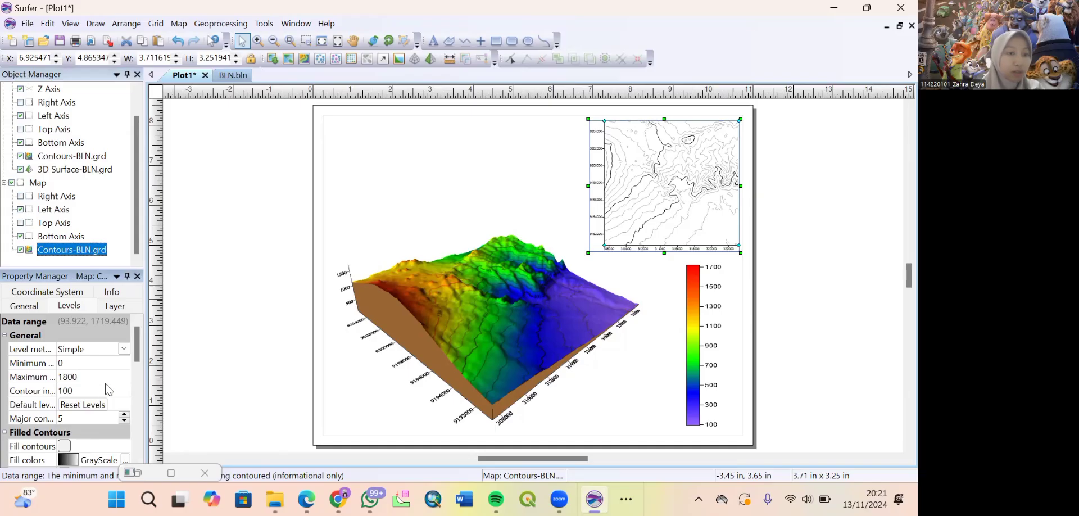
{"action": "left_click_drag", "start_coordinate": [137, 343], "coordinate": [137, 358]}
{"action": "left_click", "coordinate": [39, 363]}
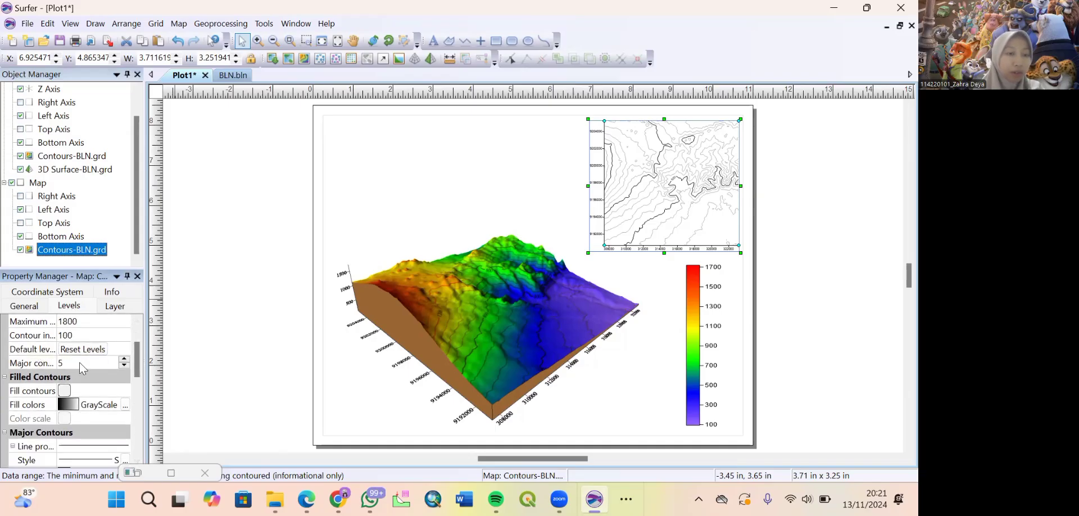
{"action": "left_click", "coordinate": [124, 366]}
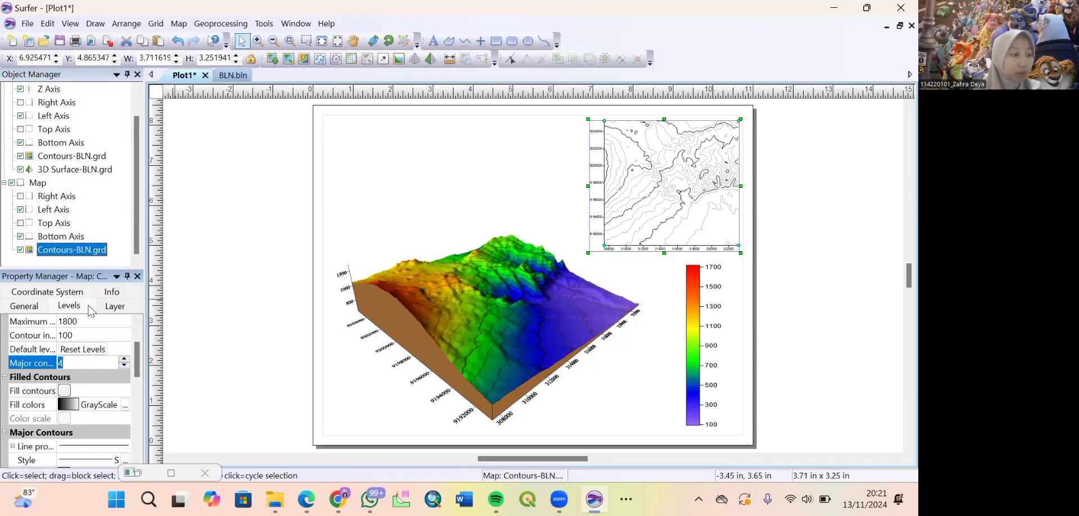
Set the major contour lines of the 2D contour map to Orange with a width of 0.02 in.
{"action": "scroll", "coordinate": [140, 398], "scroll_direction": "down", "scroll_amount": 3}
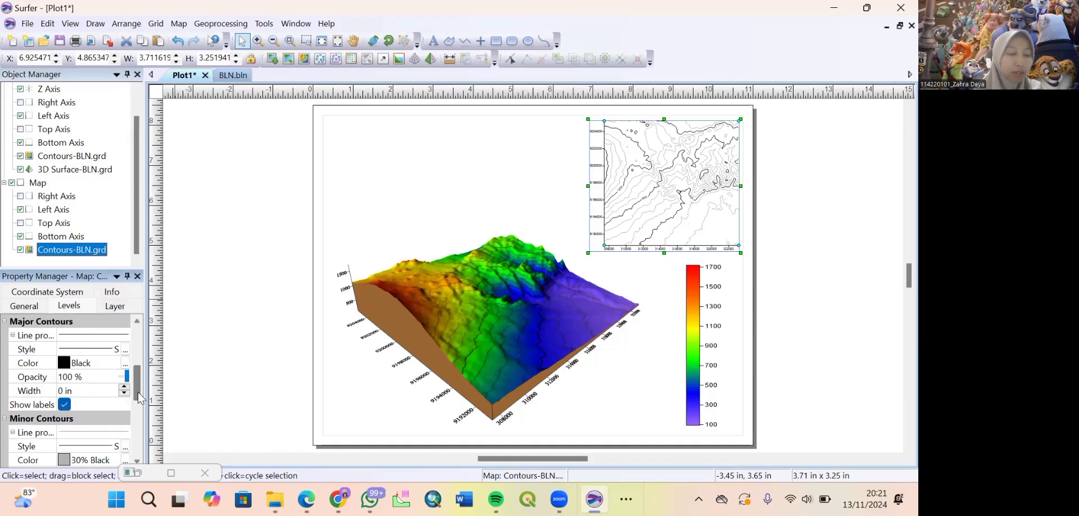
{"action": "left_click", "coordinate": [78, 364]}
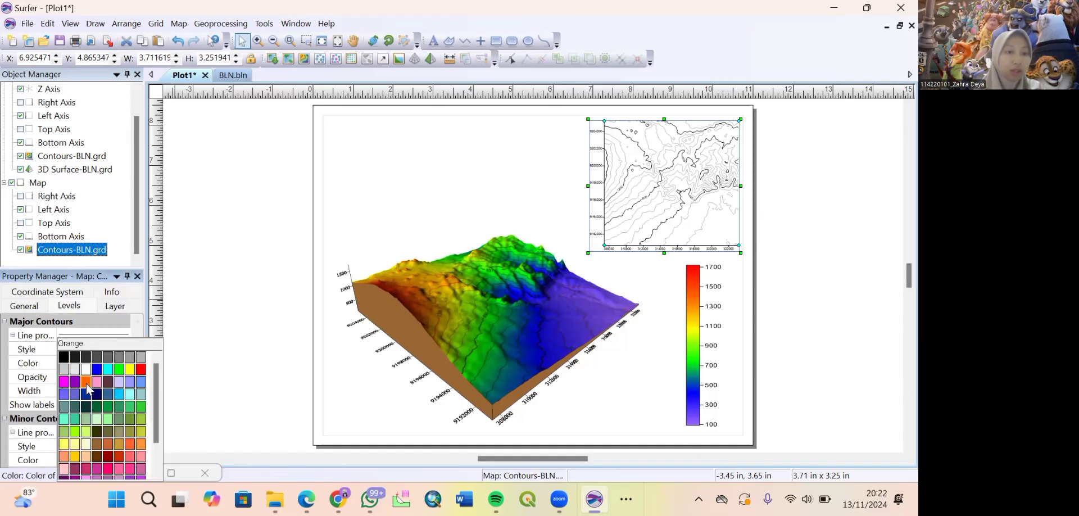
{"action": "left_click", "coordinate": [86, 382]}
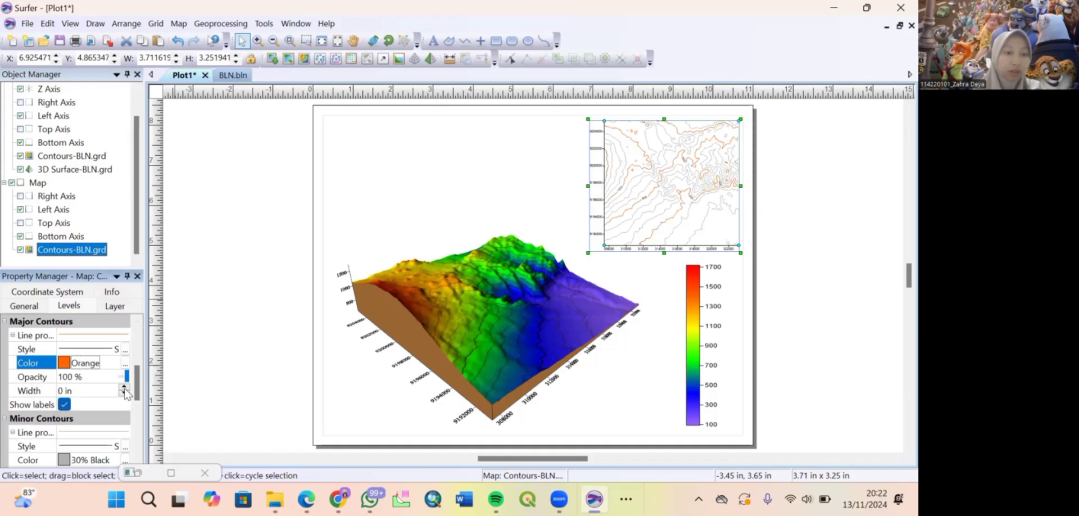
{"action": "left_click", "coordinate": [124, 387]}
{"action": "left_click", "coordinate": [125, 387]}
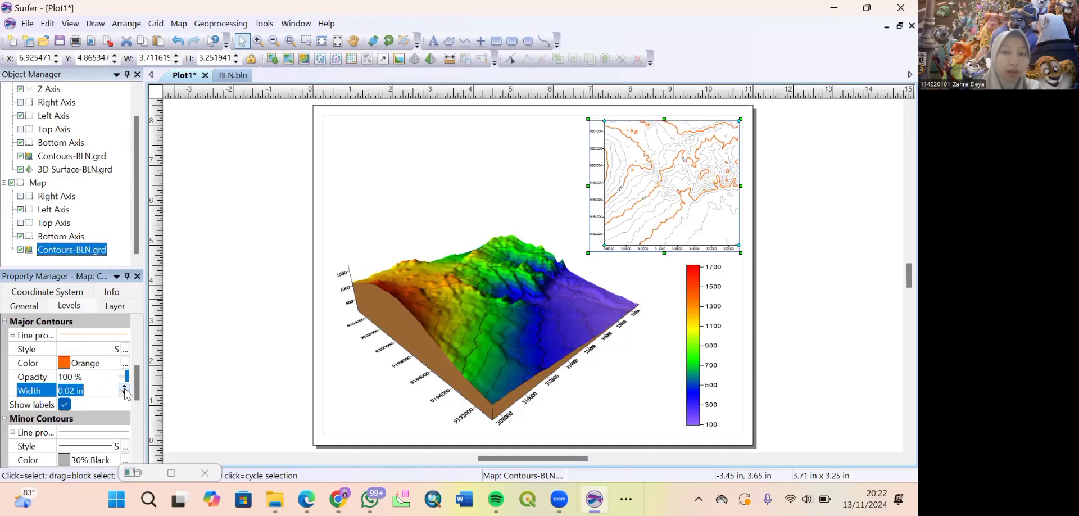
Set the minor contour lines of the 2D contour map to Orange with a width of 0.01 in.
{"action": "scroll", "coordinate": [137, 413], "scroll_direction": "down", "scroll_amount": 2}
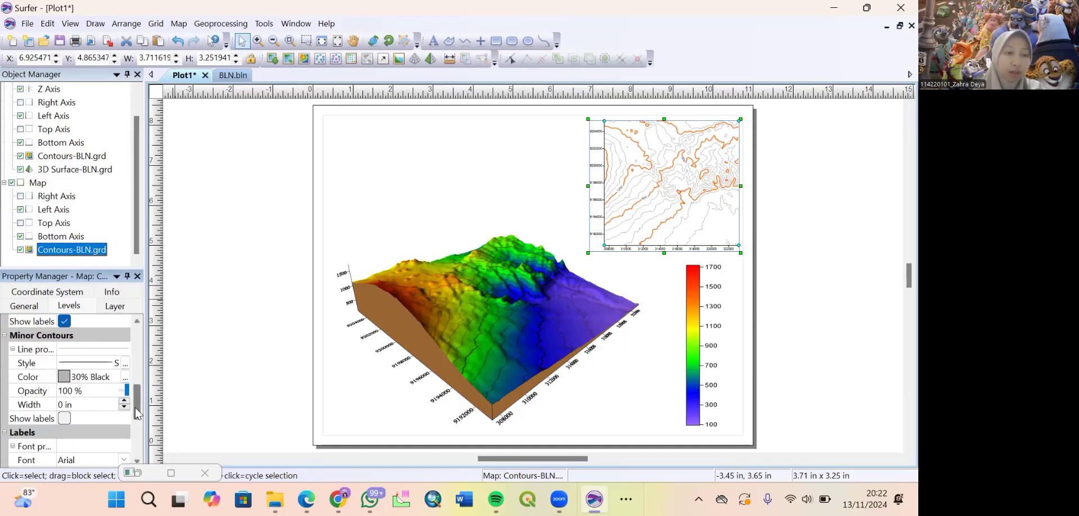
{"action": "left_click", "coordinate": [84, 376]}
{"action": "left_click", "coordinate": [80, 387]}
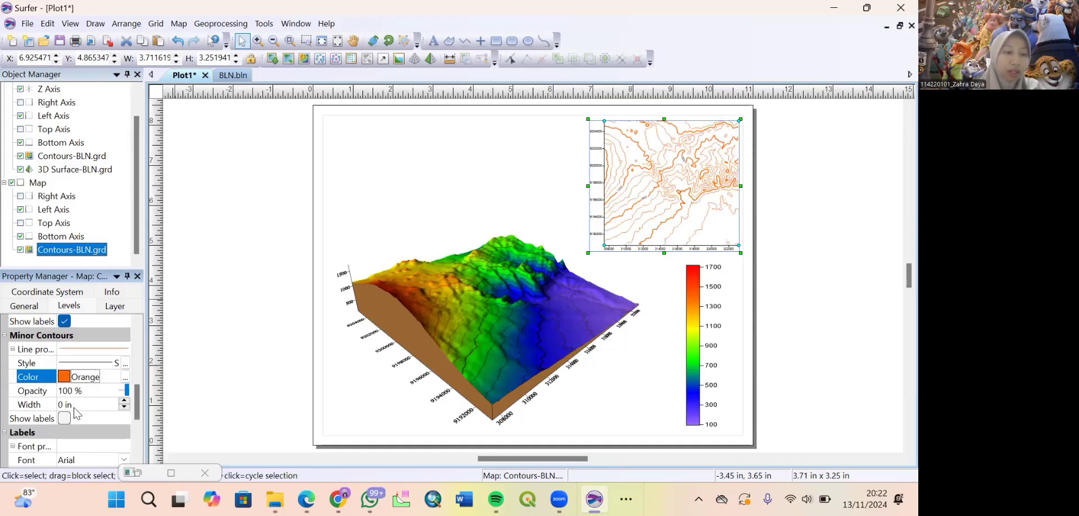
{"action": "left_click", "coordinate": [124, 400]}
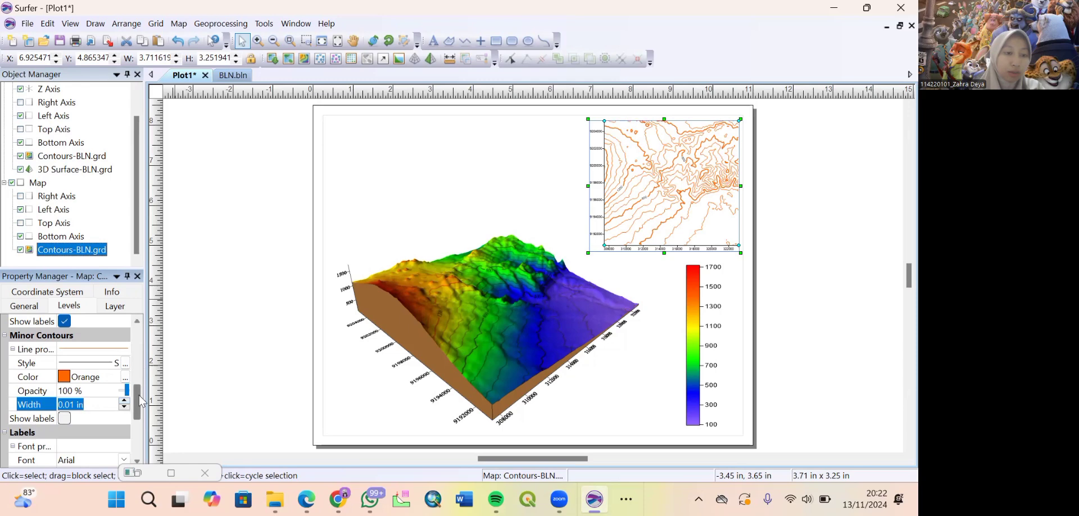
Set the contour label font of the 2D contour map to Times New Roman and deselect the map.
{"action": "scroll", "coordinate": [139, 402], "scroll_direction": "down", "scroll_amount": 3}
{"action": "left_click", "coordinate": [102, 362]}
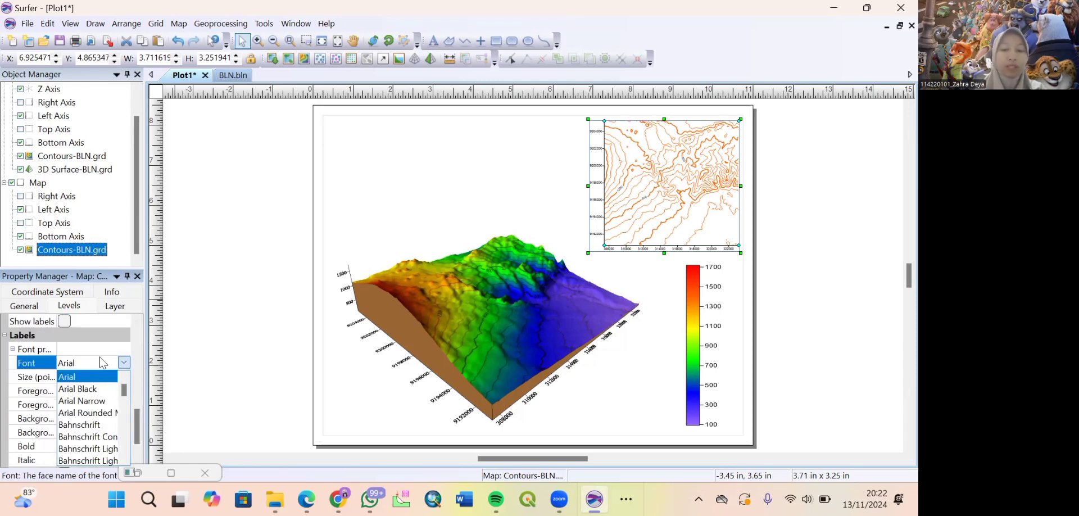
{"action": "type", "text": "ti"}
{"action": "key", "text": "Return"}
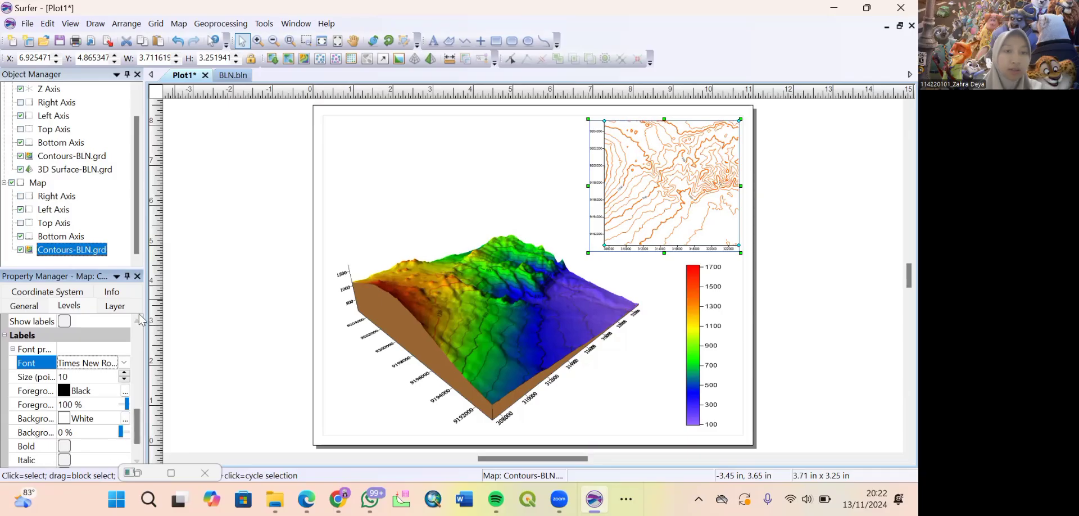
{"action": "left_click", "coordinate": [225, 316]}
{"action": "left_click", "coordinate": [716, 191]}
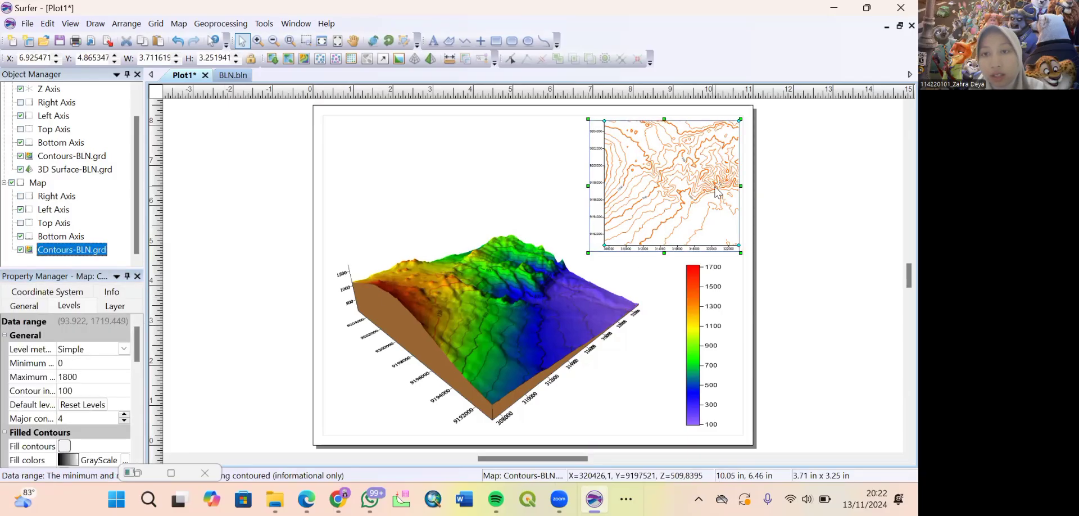
{"action": "left_click", "coordinate": [823, 220]}
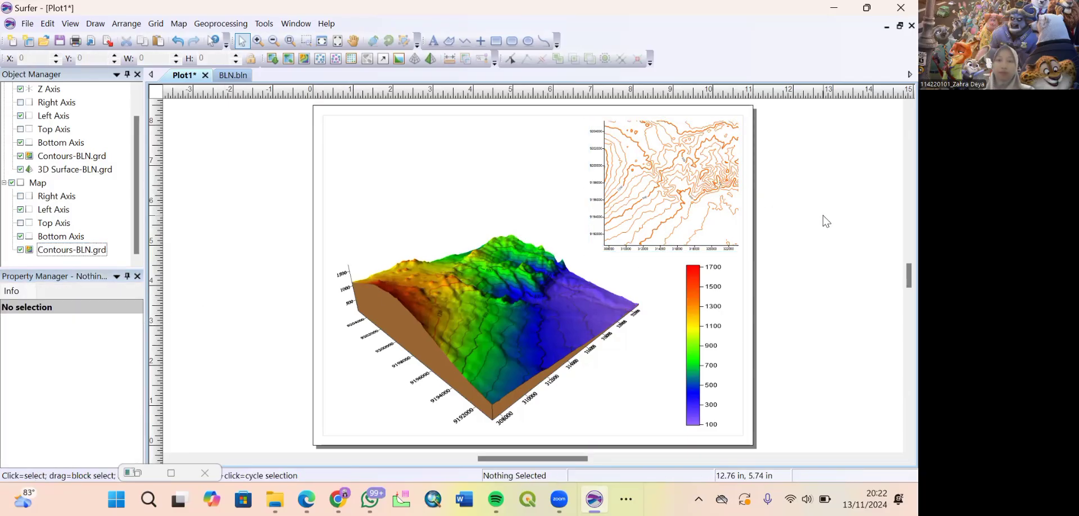
Save the plot as a Surfer Document named ACARA 9 in the ACARA 9 folder.
{"action": "left_click", "coordinate": [27, 23]}
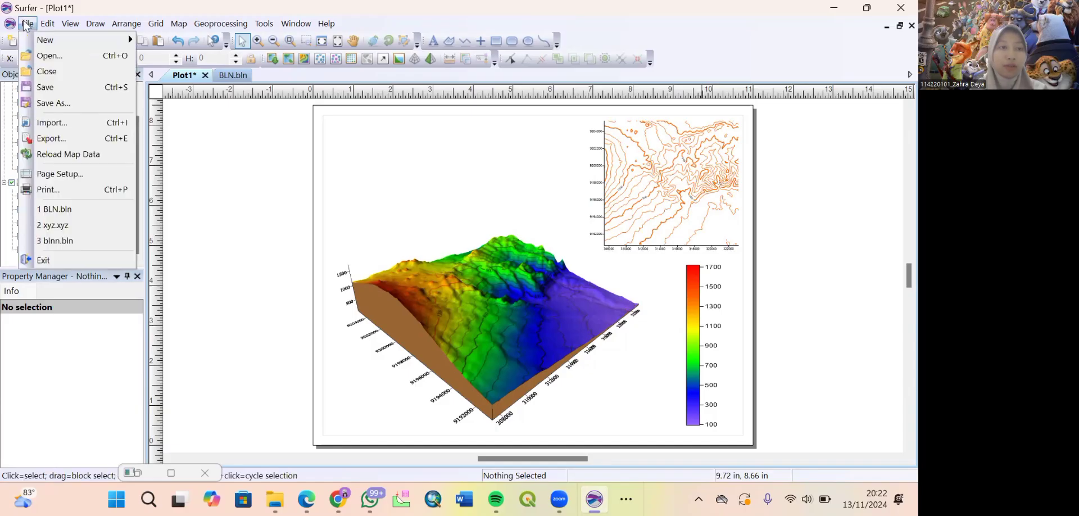
{"action": "left_click", "coordinate": [54, 103]}
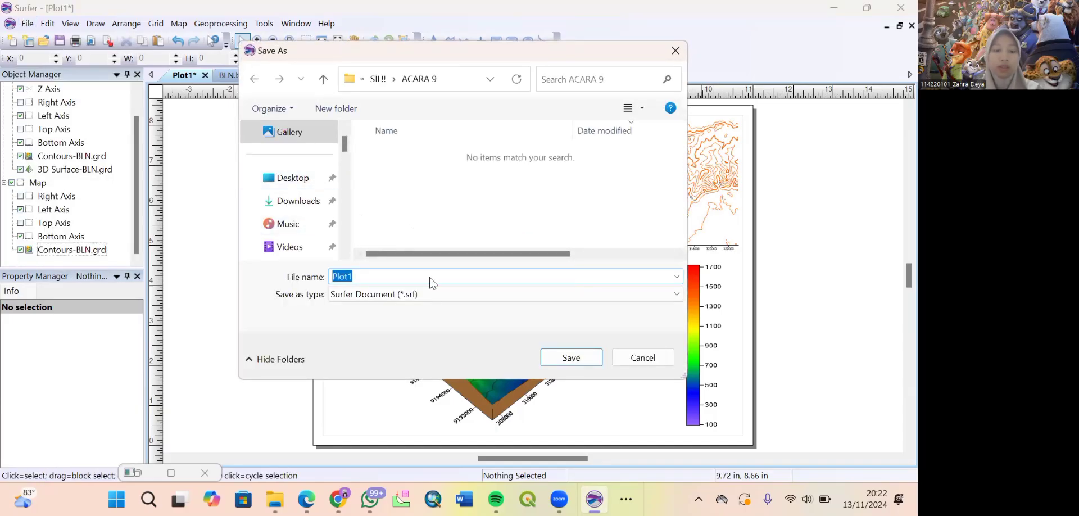
{"action": "type", "text": "ACARA 9"}
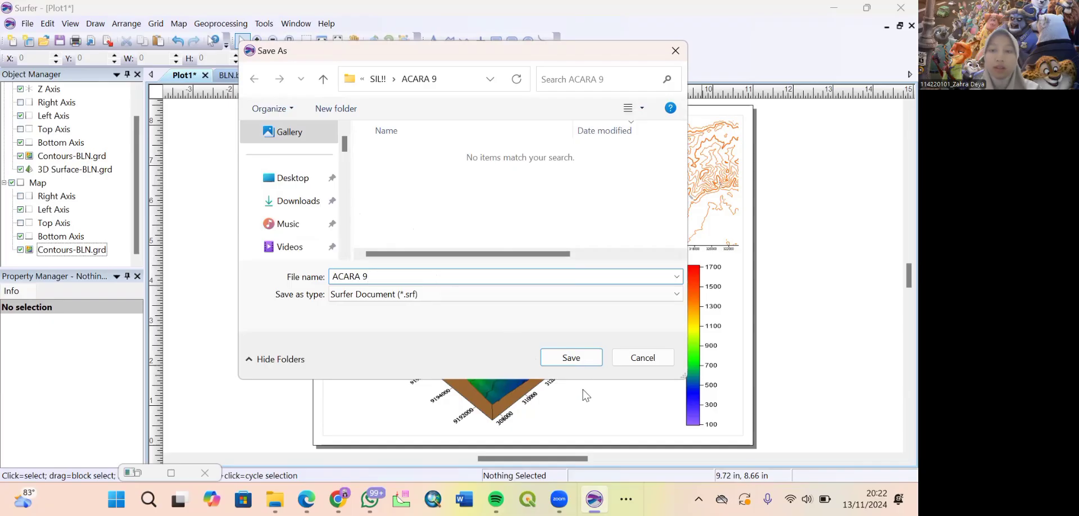
{"action": "left_click", "coordinate": [571, 357]}
Nudge the 2D contour map slightly to the left on the page and deselect it.
{"action": "left_click", "coordinate": [689, 176]}
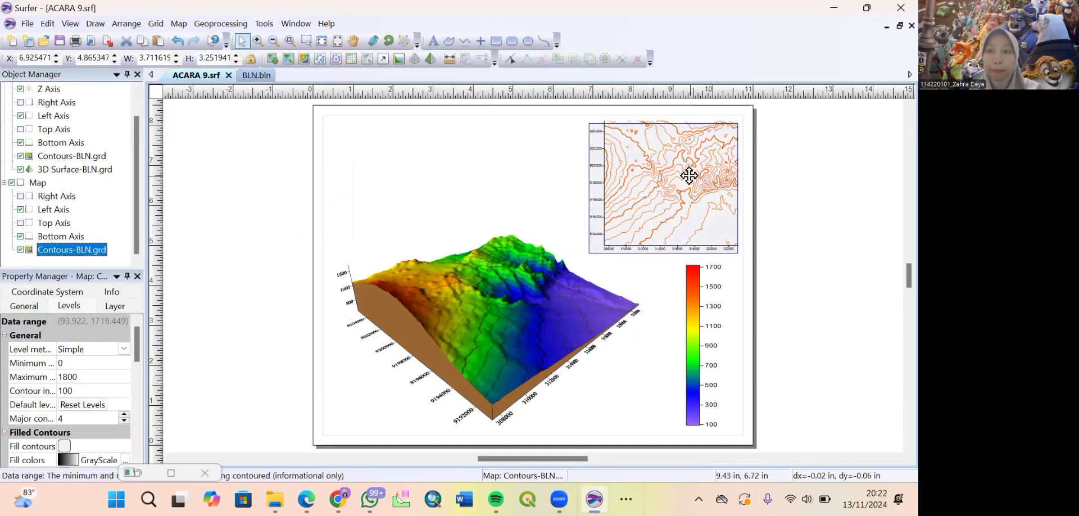
{"action": "left_click_drag", "start_coordinate": [689, 176], "coordinate": [689, 174]}
{"action": "left_click", "coordinate": [776, 184]}
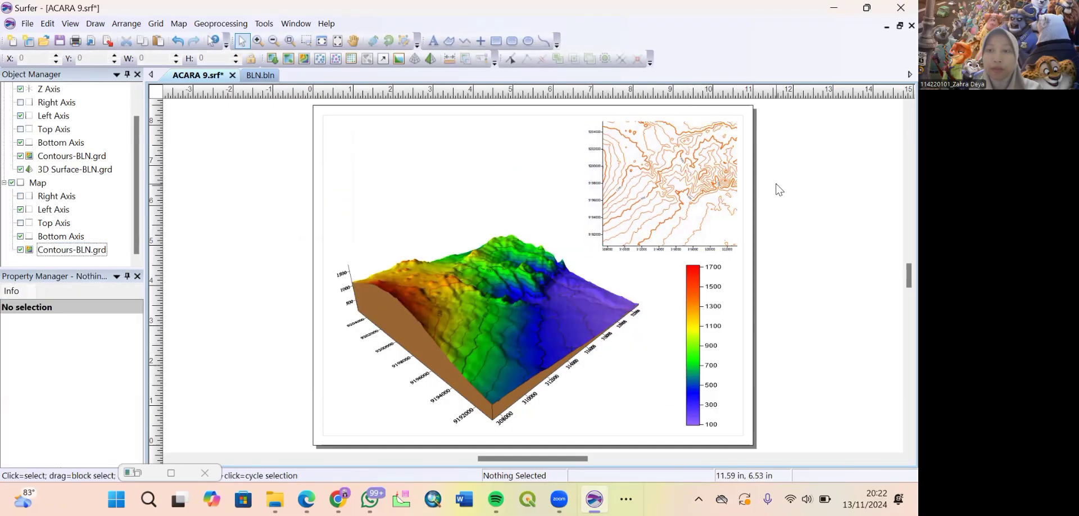